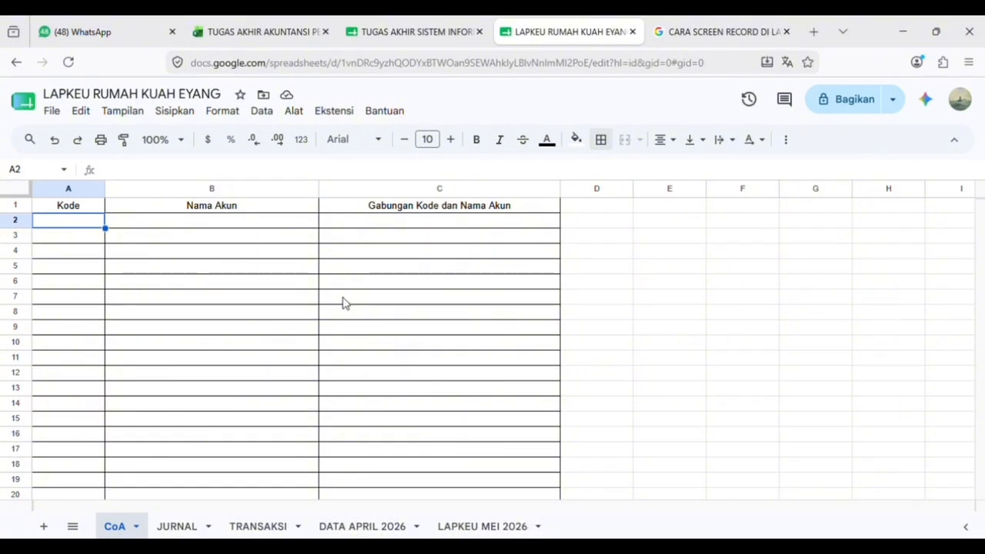
Review the April 2026 financial position report and profit-and-loss report on the DATA APRIL 2026 sheet.
click(391, 528)
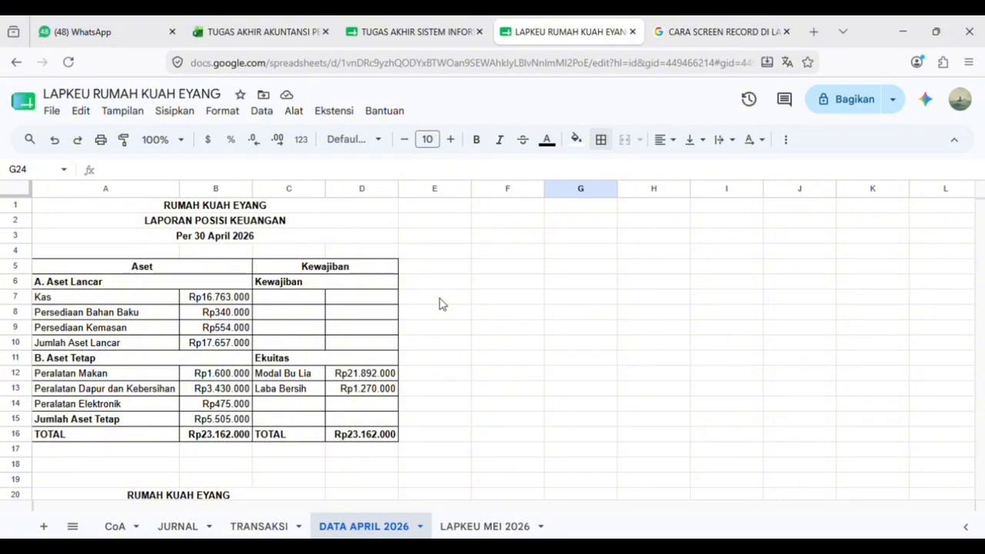
scroll(441, 304, down, 5)
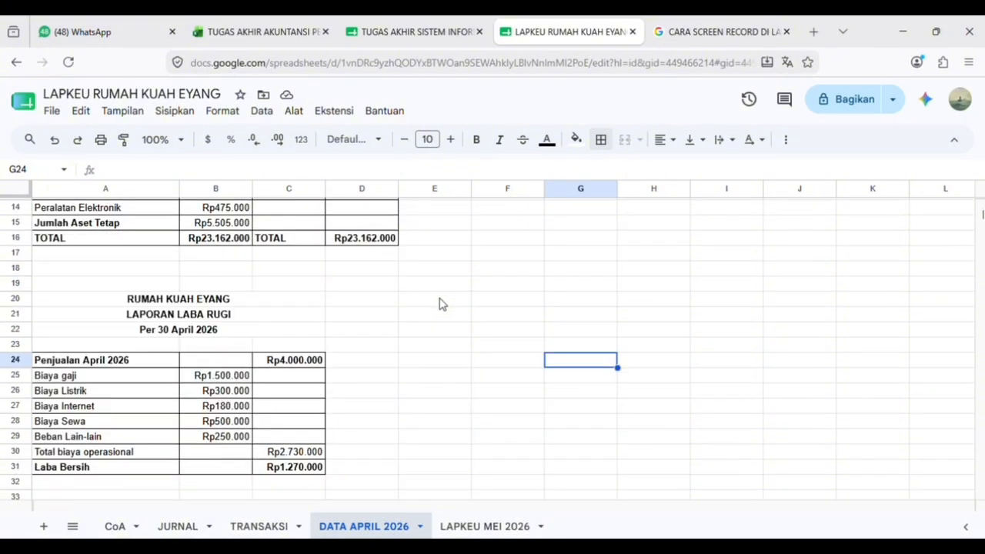
scroll(441, 304, down, 1)
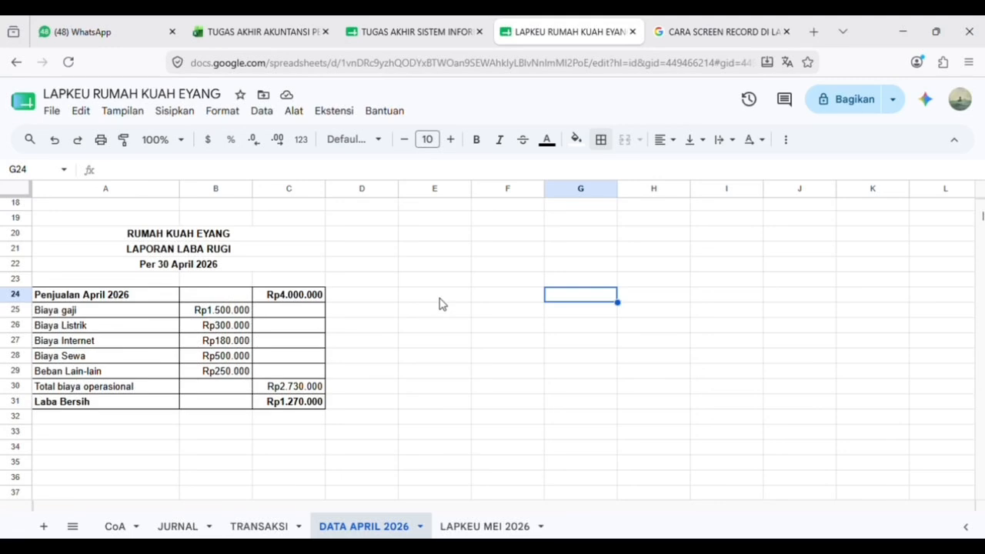
scroll(441, 304, up, 6)
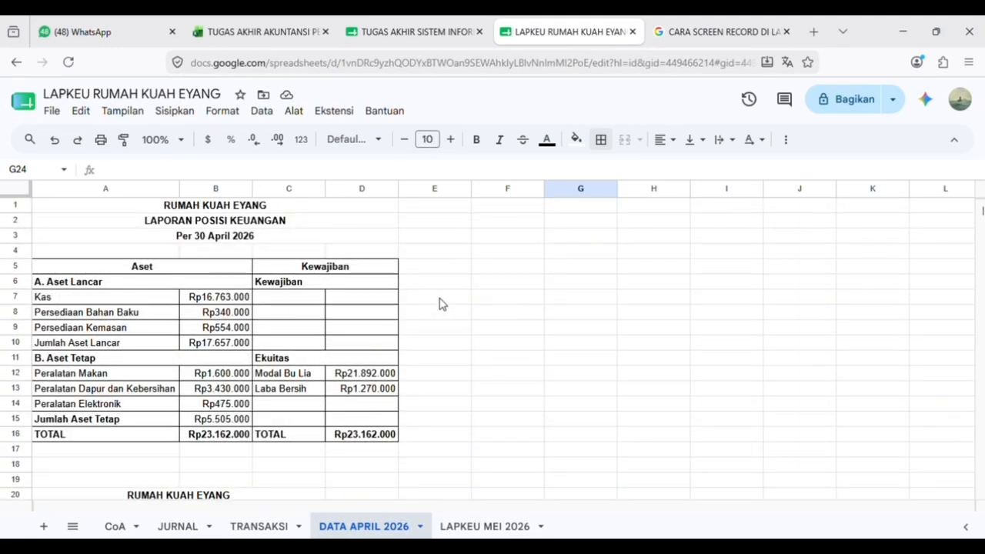
scroll(441, 304, down, 6)
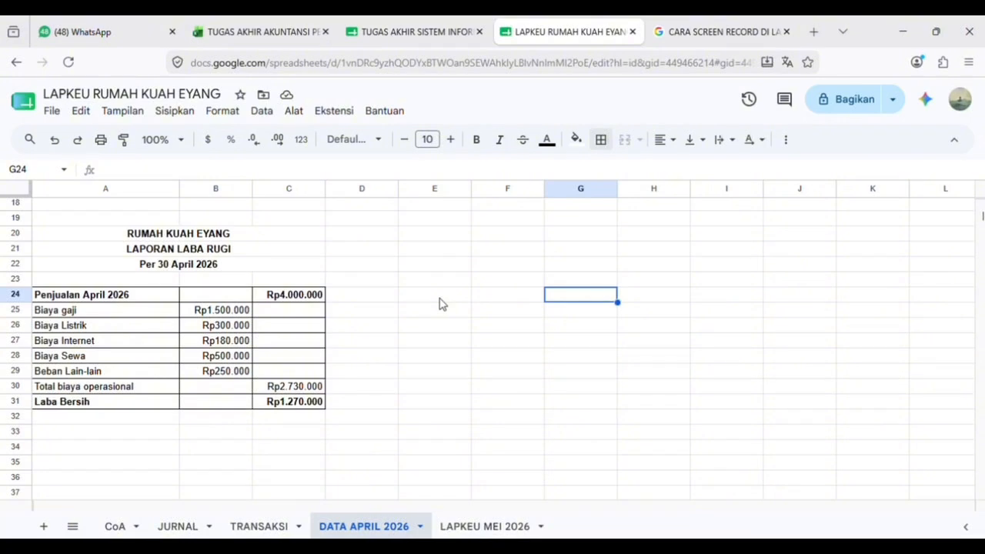
scroll(441, 304, up, 6)
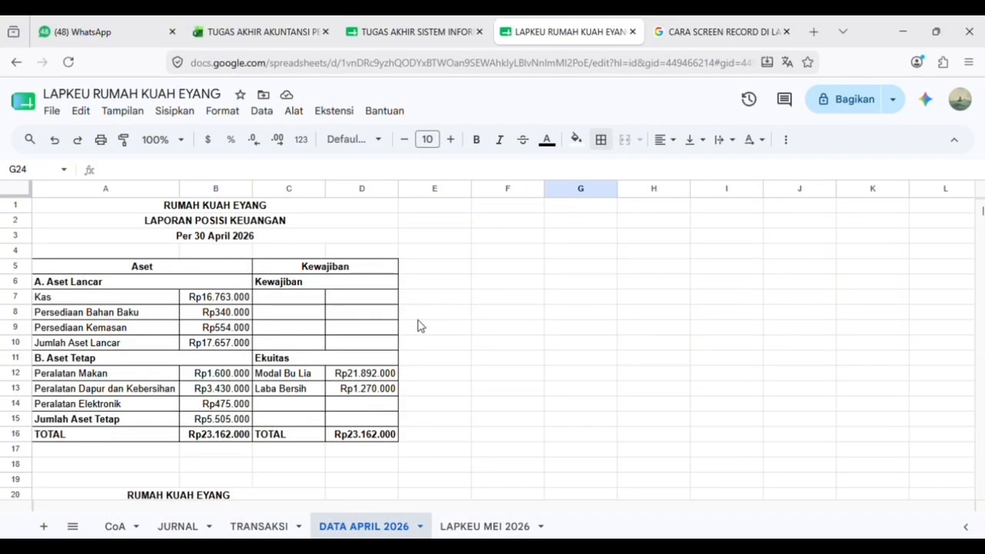
Review the May 2026 transactions and the adjustment data on the TRANSAKSI sheet.
click(258, 527)
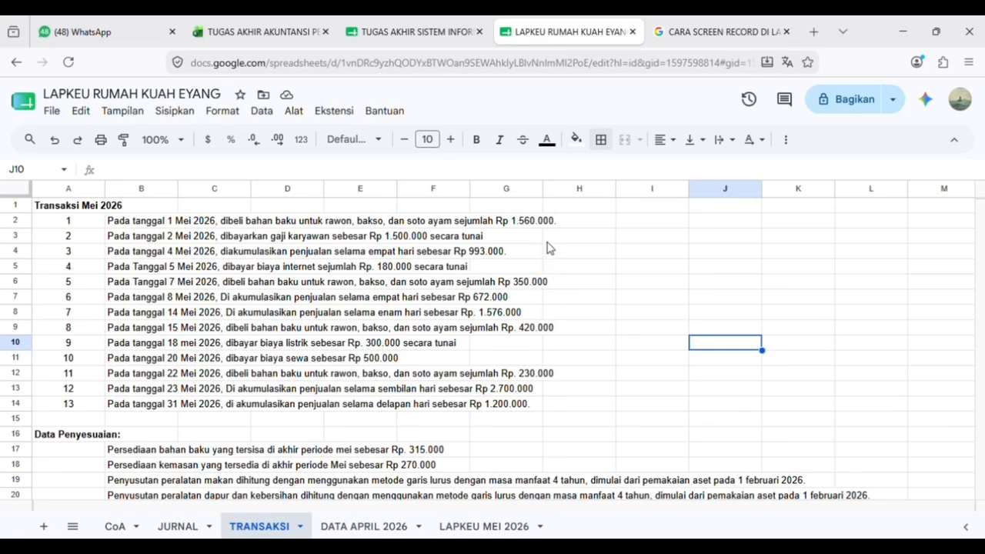
scroll(556, 344, down, 2)
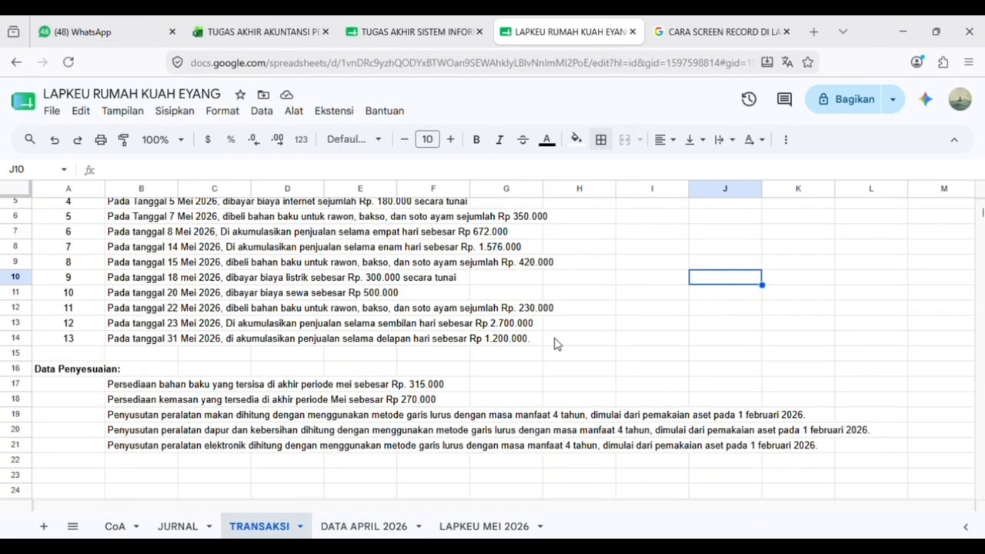
scroll(308, 431, up, 2)
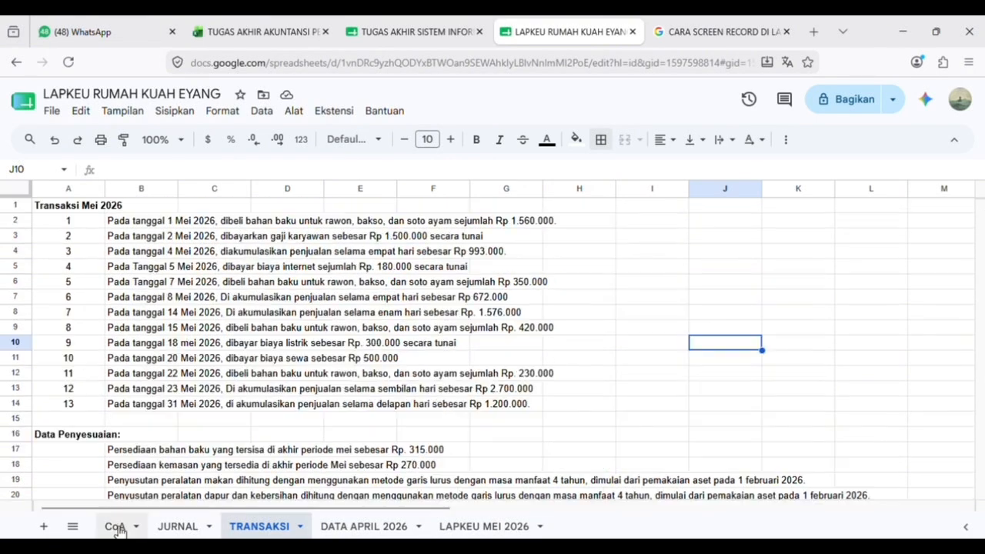
Enter the first account in row 2 of the CoA sheet, with code 111 and account name Kas.
click(115, 527)
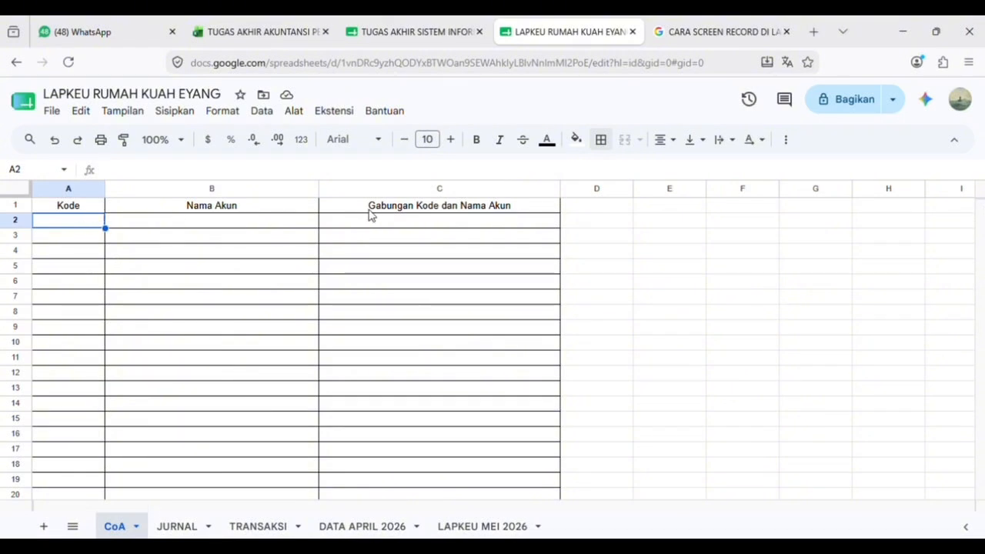
double_click(77, 226)
text(111)
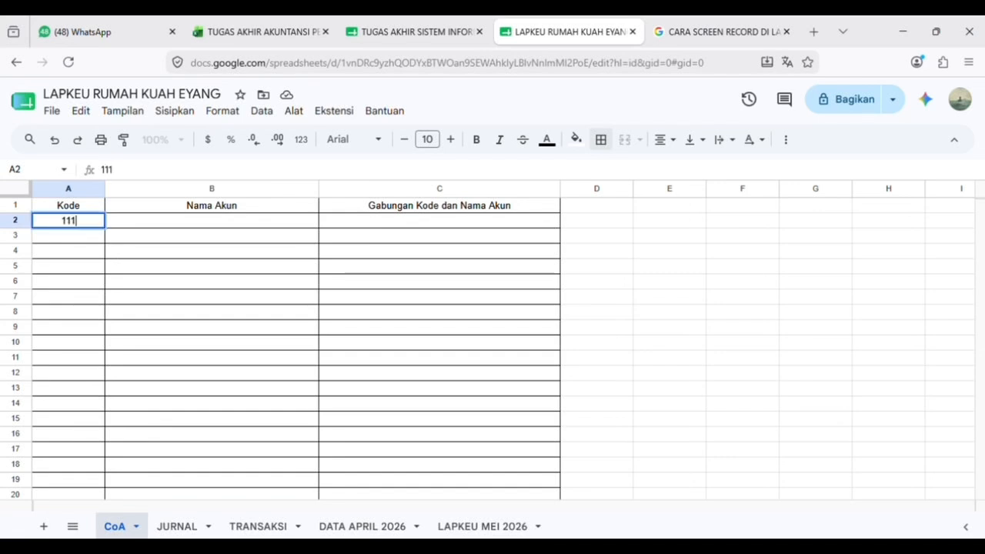
key(Tab)
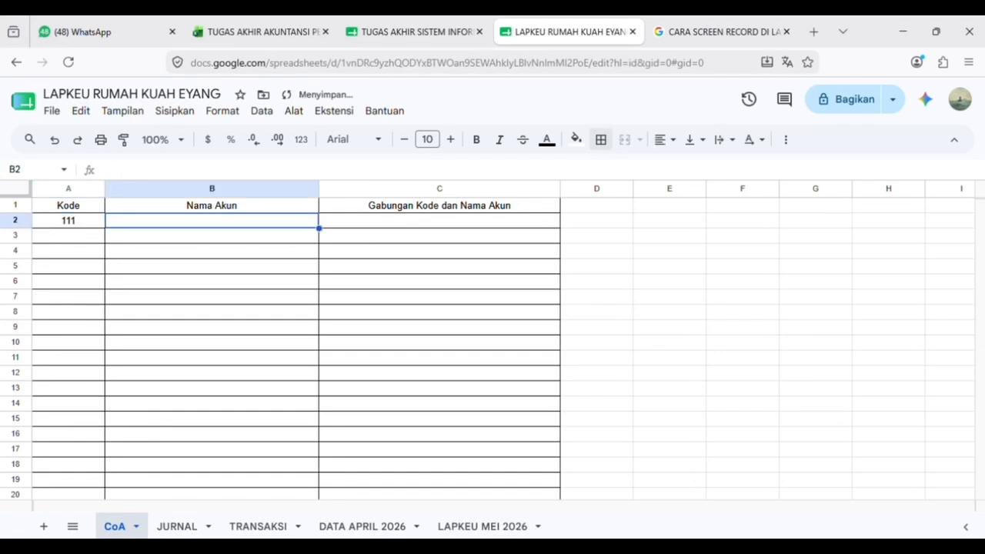
text(Kas)
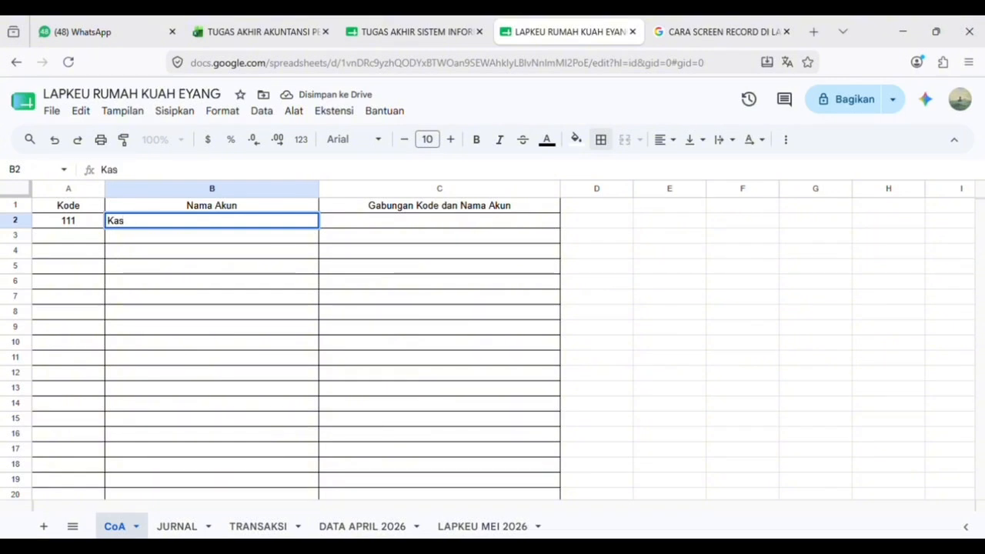
key(Tab)
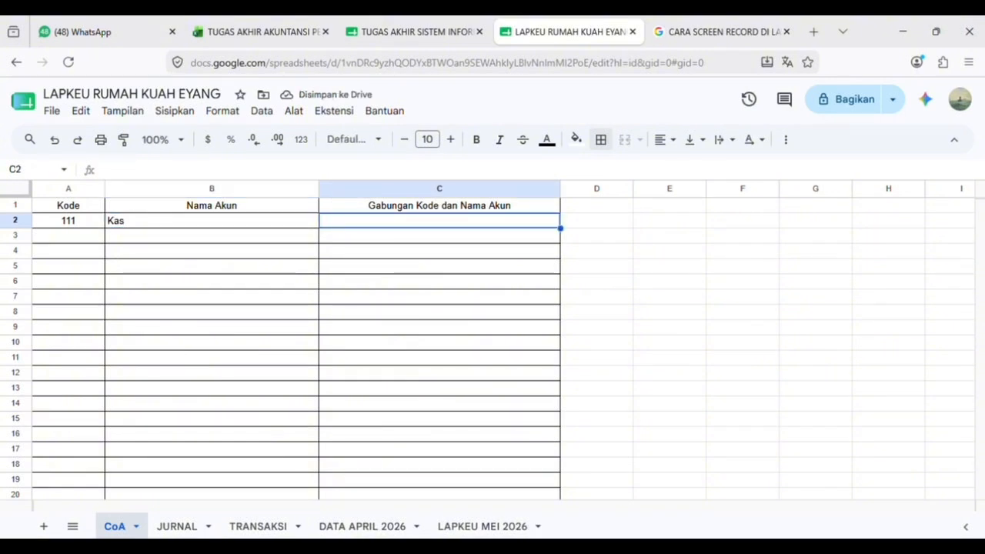
Combine the code and account name in C2 with the formula =A2&"-"&B2.
text(=)
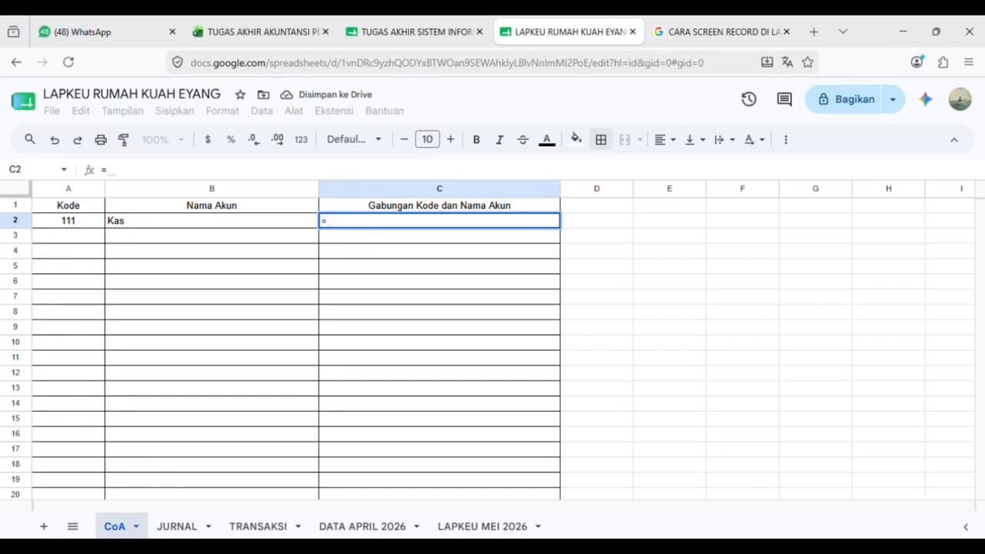
click(59, 226)
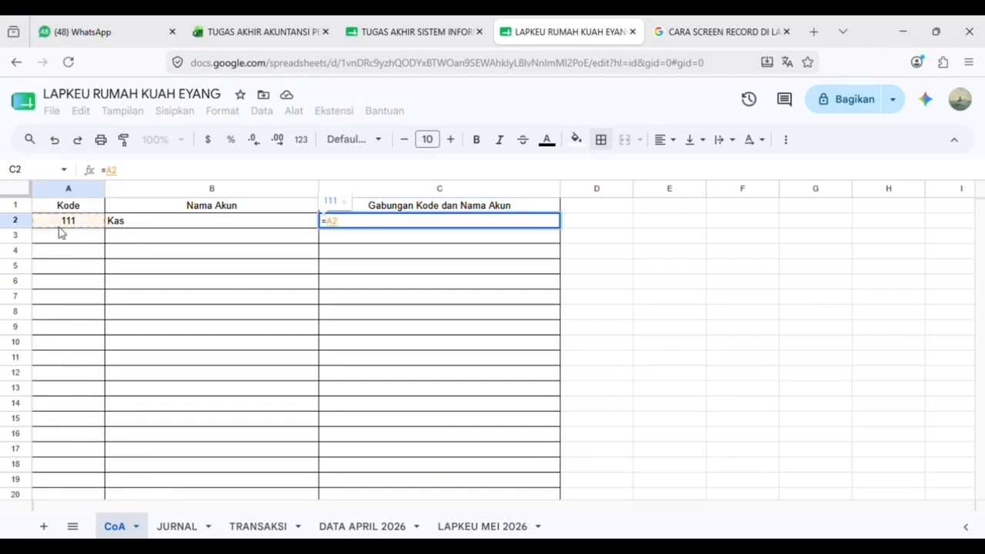
text(&")
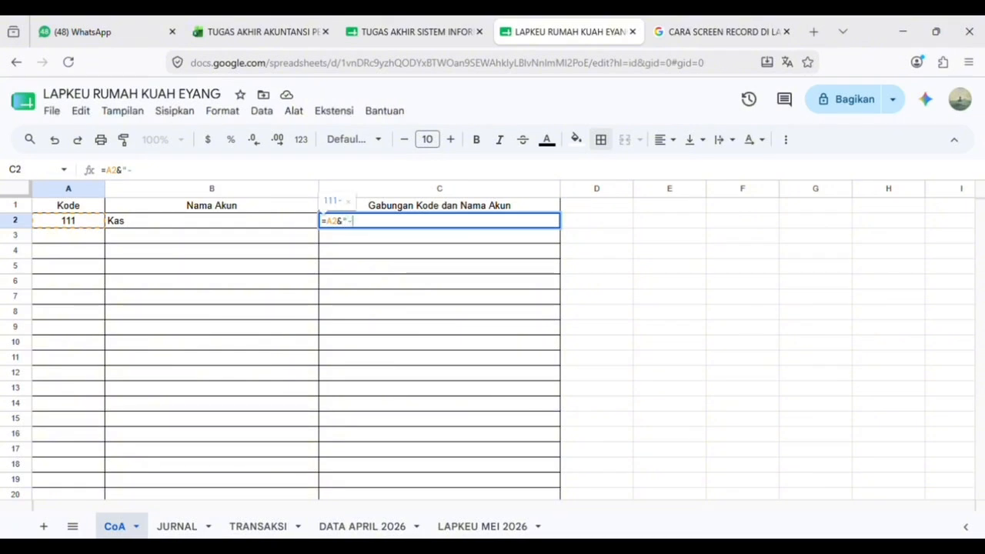
text(-"&)
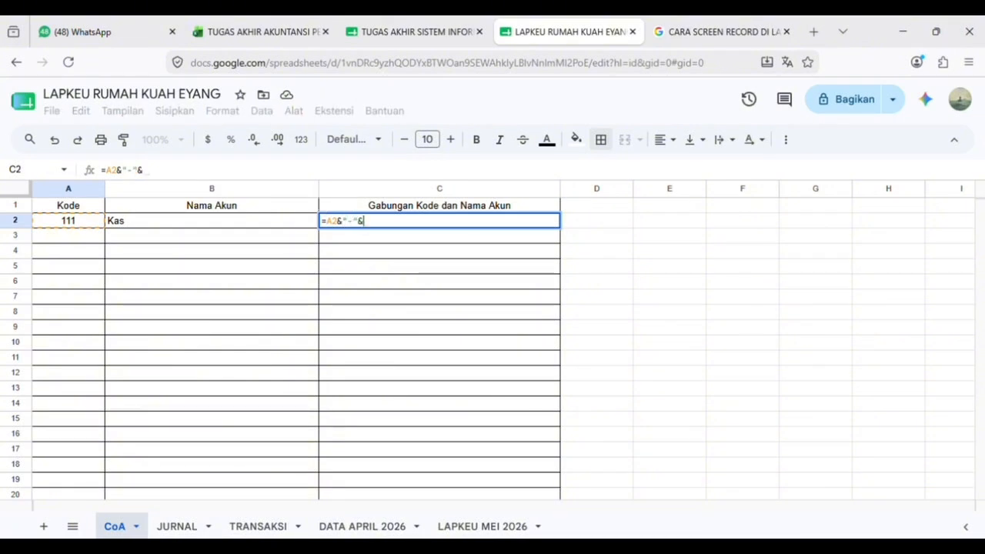
click(132, 224)
key(Return)
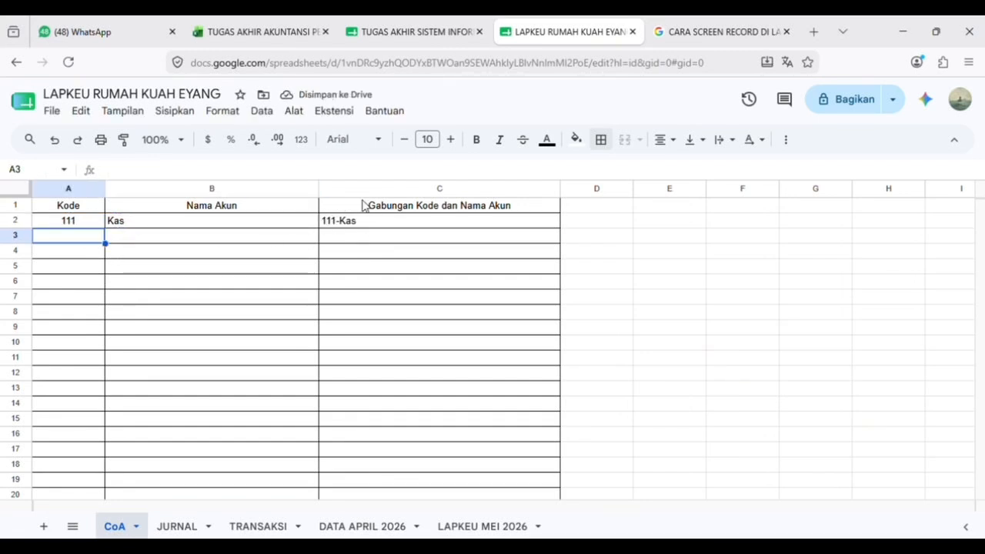
Fill the C2 formula down the combined code-and-name column to row 21 and look over the account list.
click(334, 221)
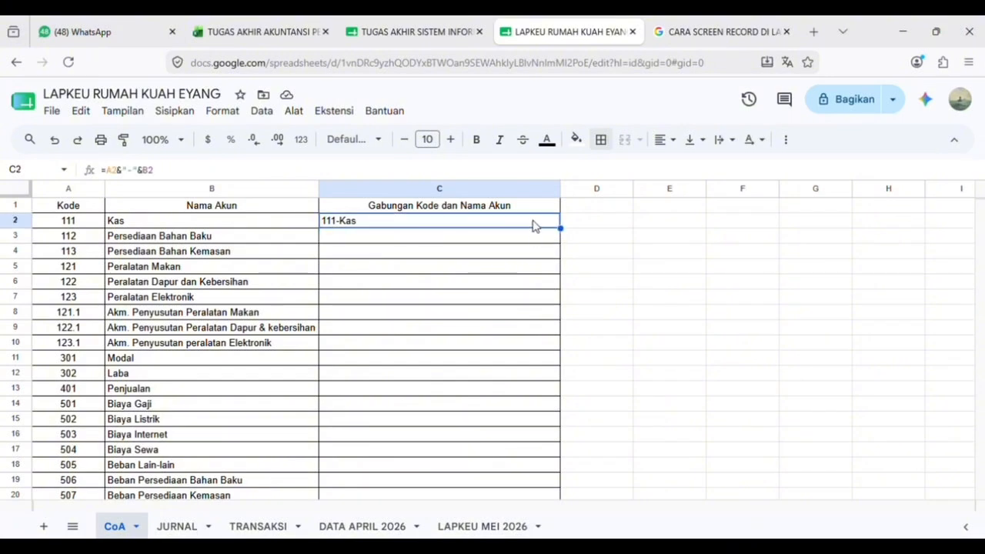
double_click(569, 240)
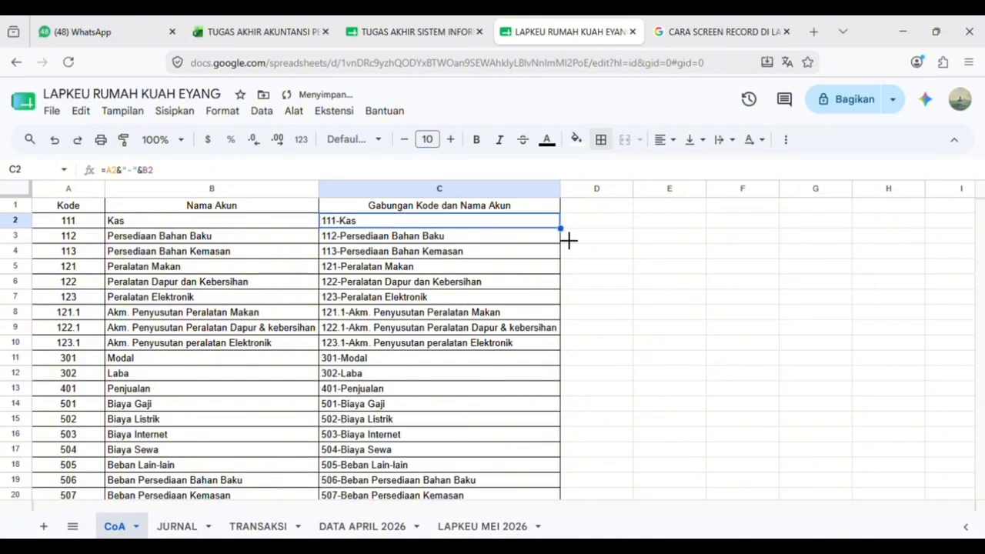
scroll(517, 267, down, 3)
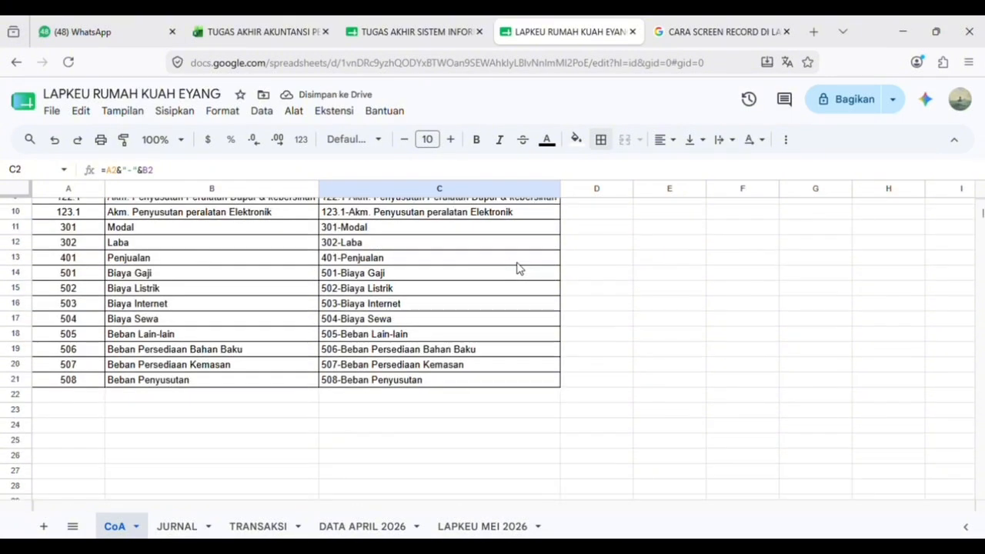
scroll(517, 267, up, 3)
scroll(518, 267, down, 1)
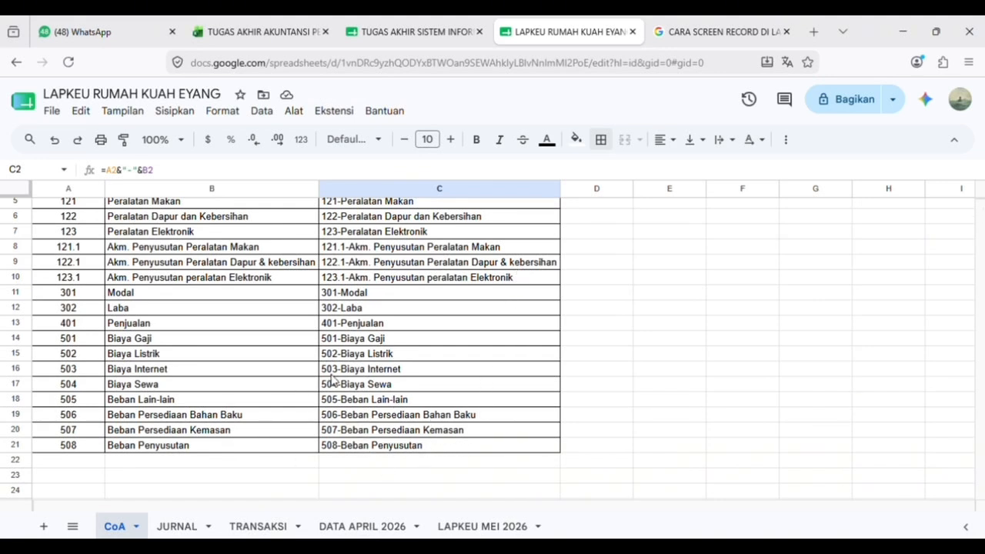
scroll(323, 361, up, 2)
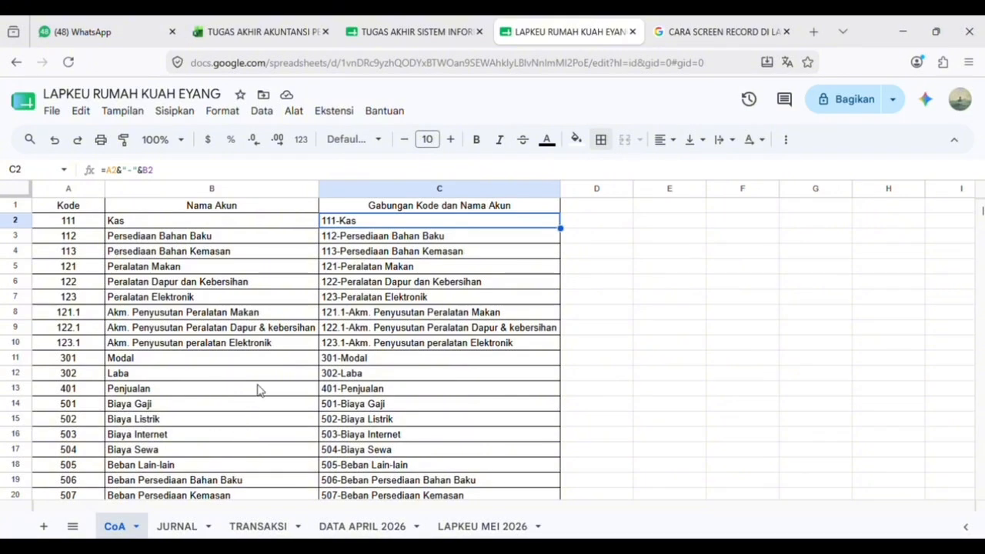
scroll(258, 391, down, 3)
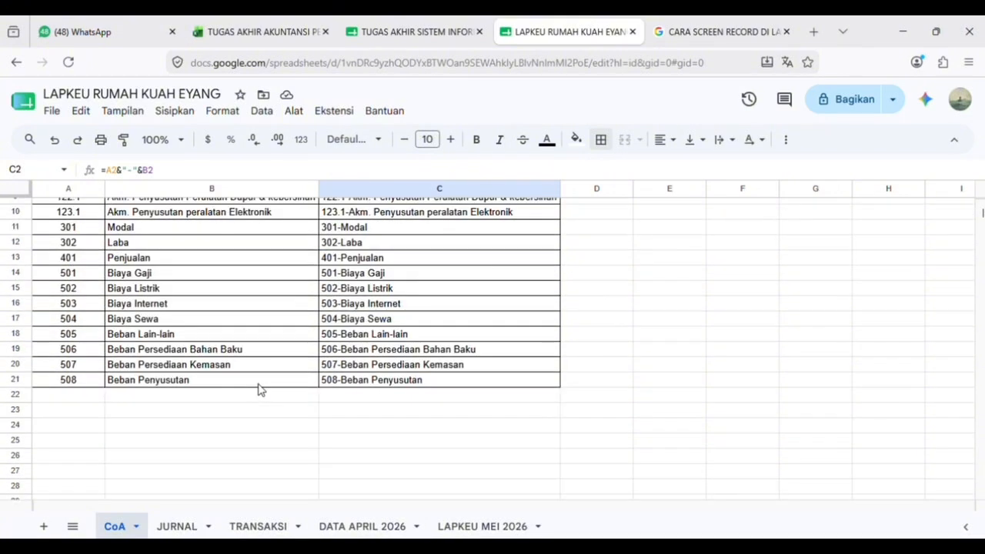
Remove the empty dropdown from cell B2 on the JURNAL sheet.
click(179, 528)
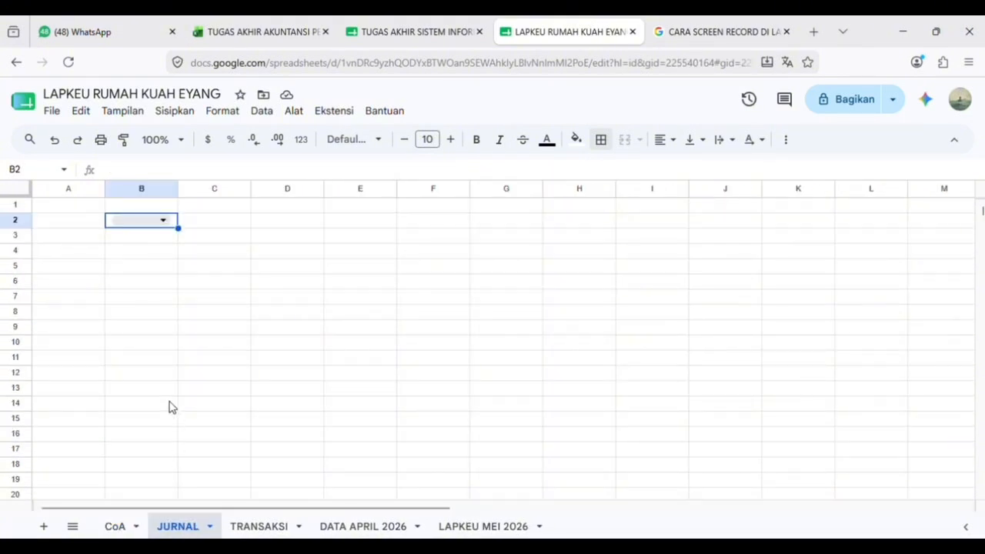
key(Delete)
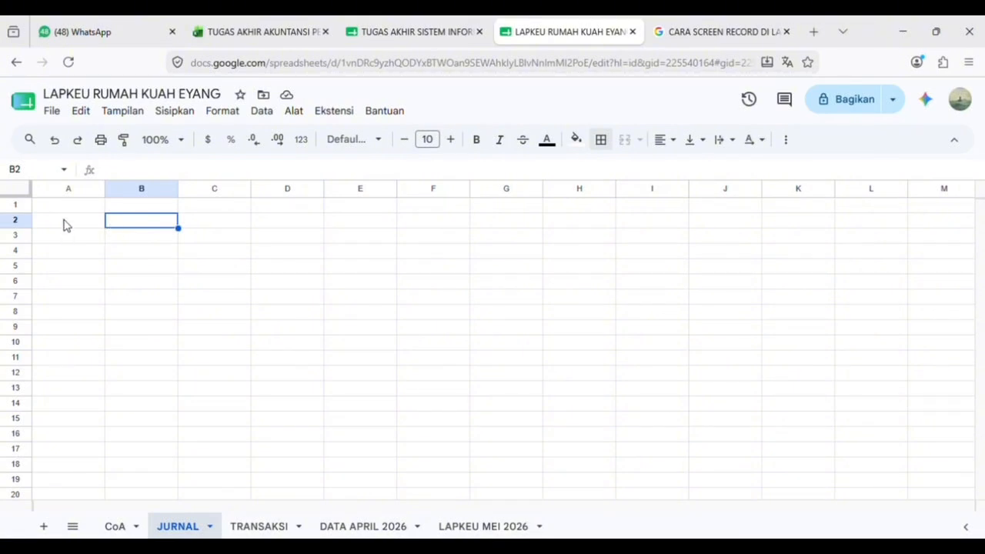
drag(84, 209, 147, 211)
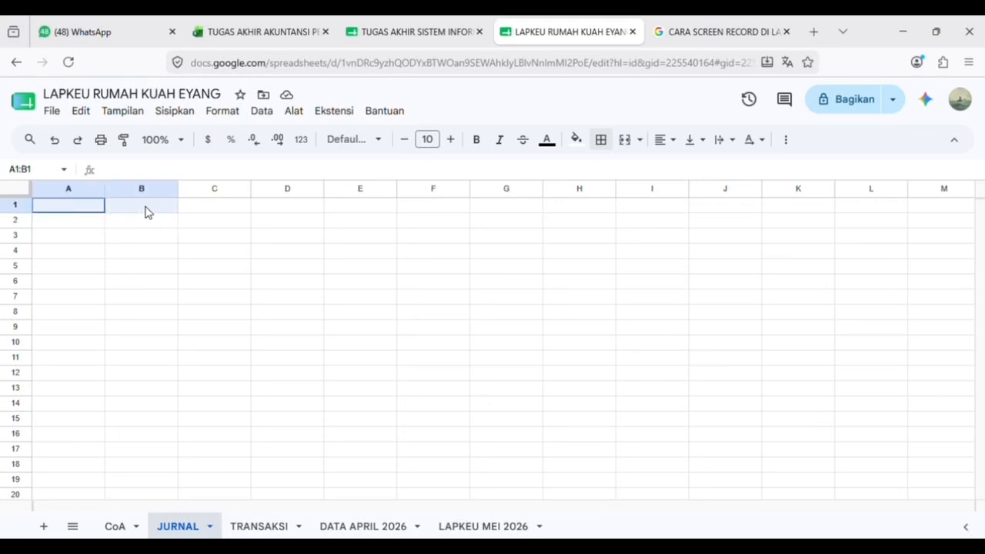
click(111, 209)
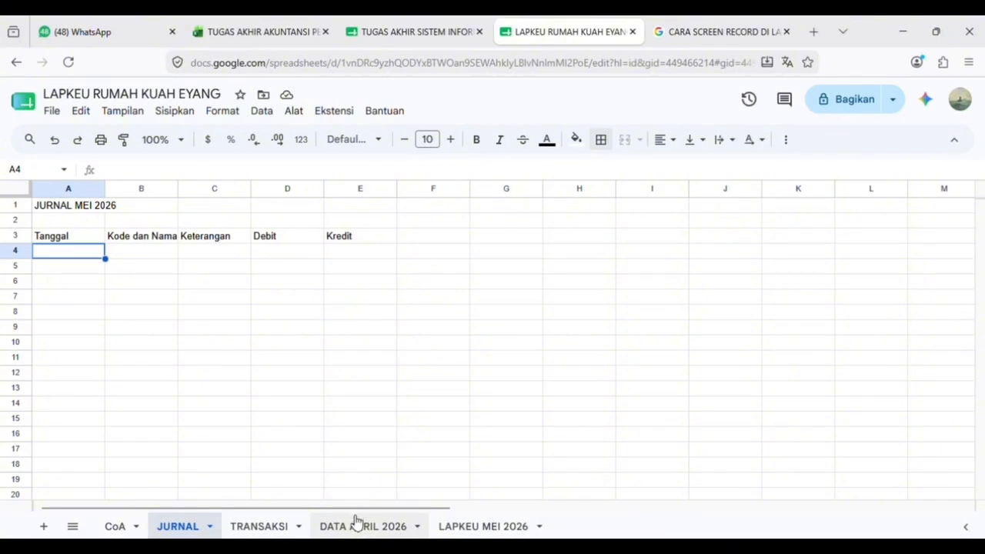
Check the April 2026 report, and widen column B of the JURNAL sheet to fit the heading Kode dan Nama Akun.
click(356, 529)
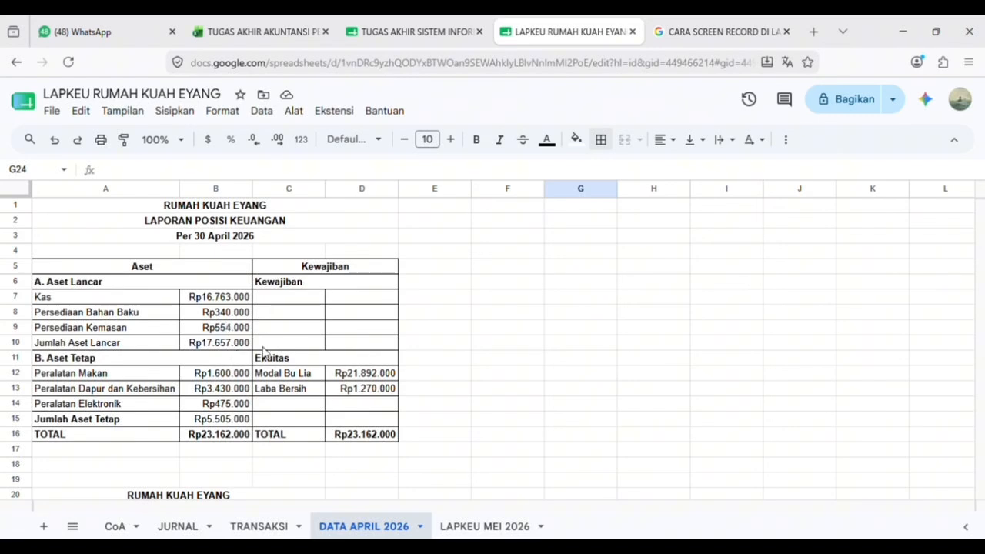
click(194, 530)
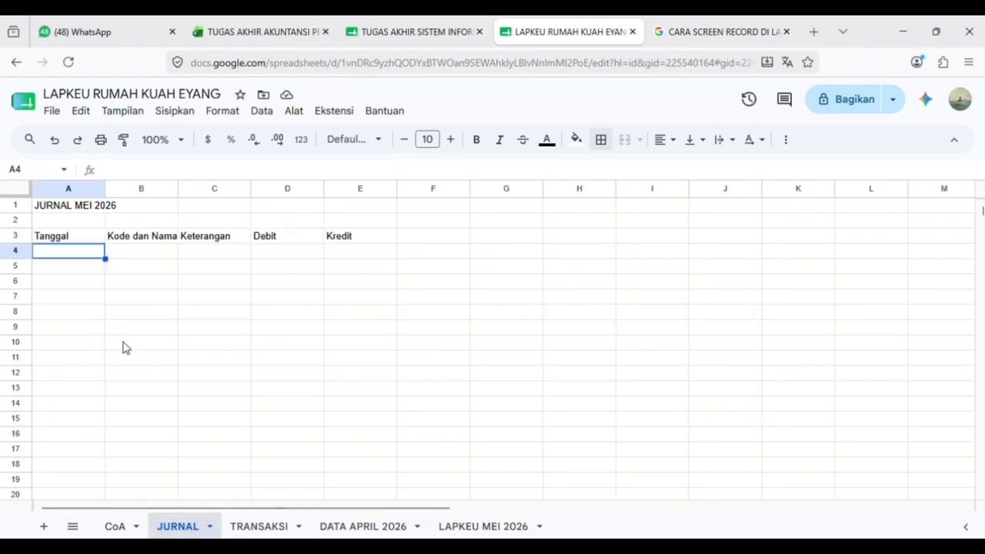
click(141, 251)
drag(177, 188, 205, 199)
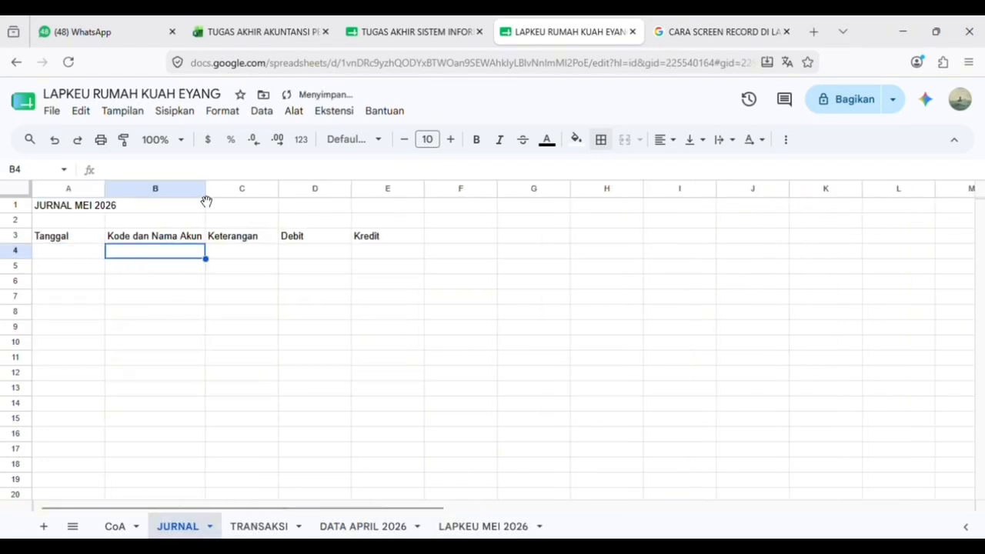
Add a data validation rule to cell B4 of the JURNAL sheet with the criterion Dropdown (dari rentang).
click(266, 114)
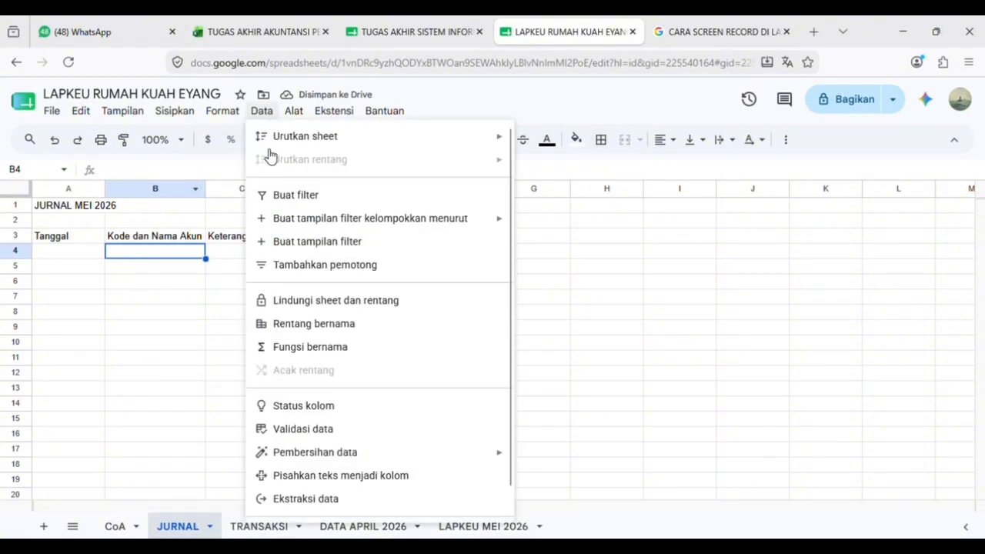
click(285, 435)
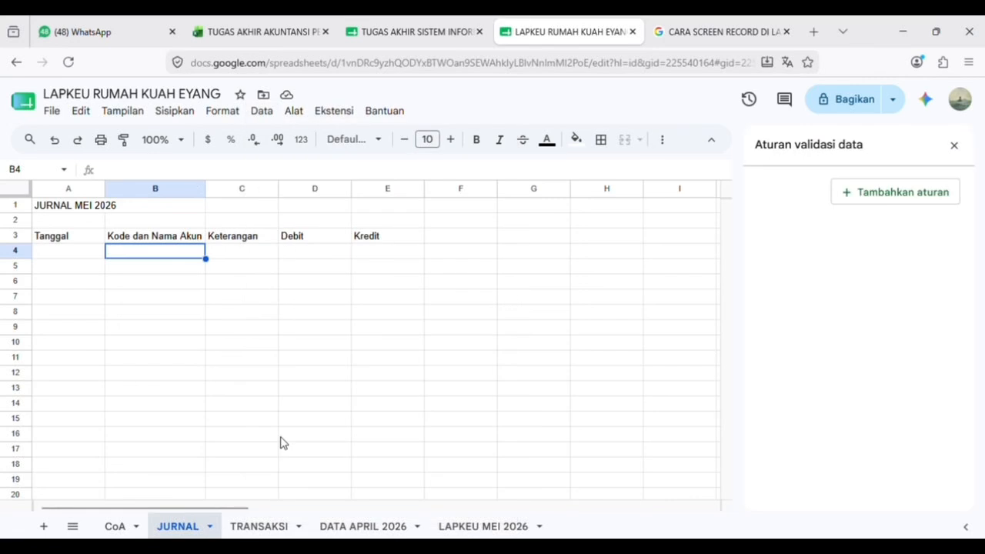
click(864, 206)
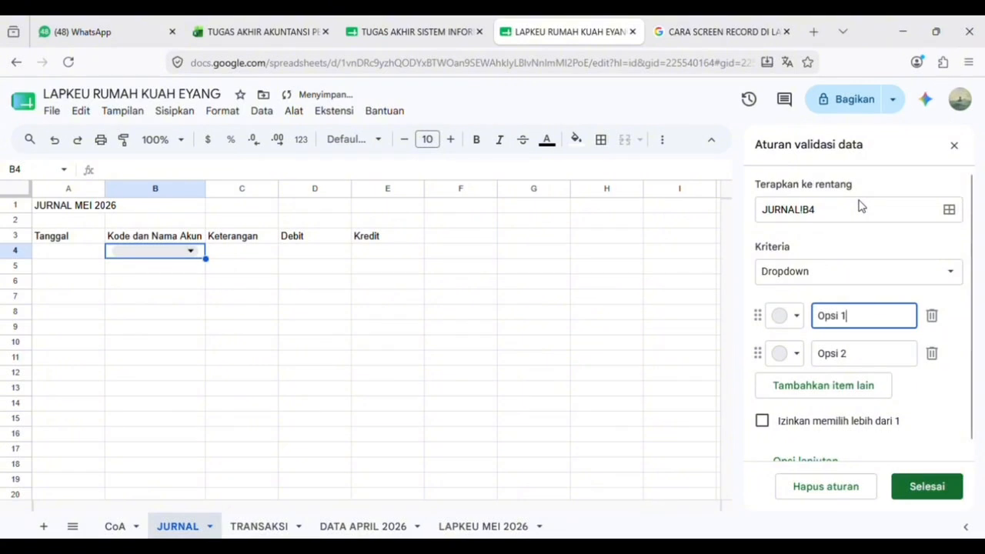
click(958, 276)
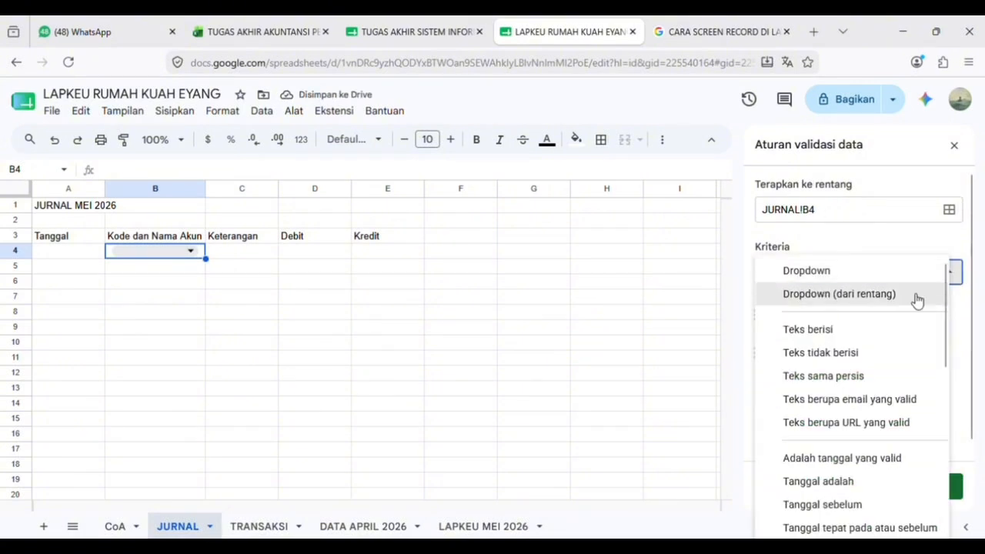
click(916, 300)
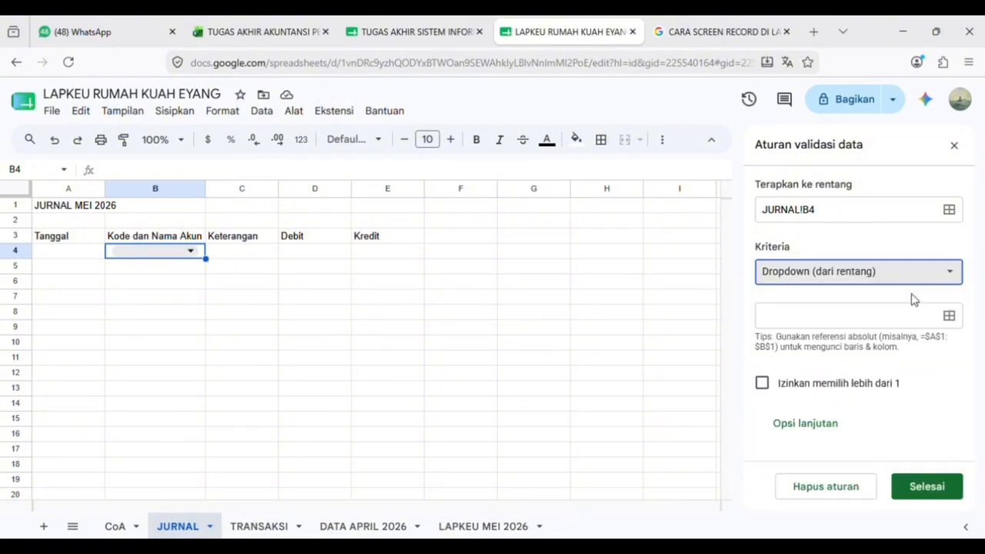
Use the combined code-and-name range CoA!C2:C21 as the dropdown's source and save the validation rule.
click(952, 317)
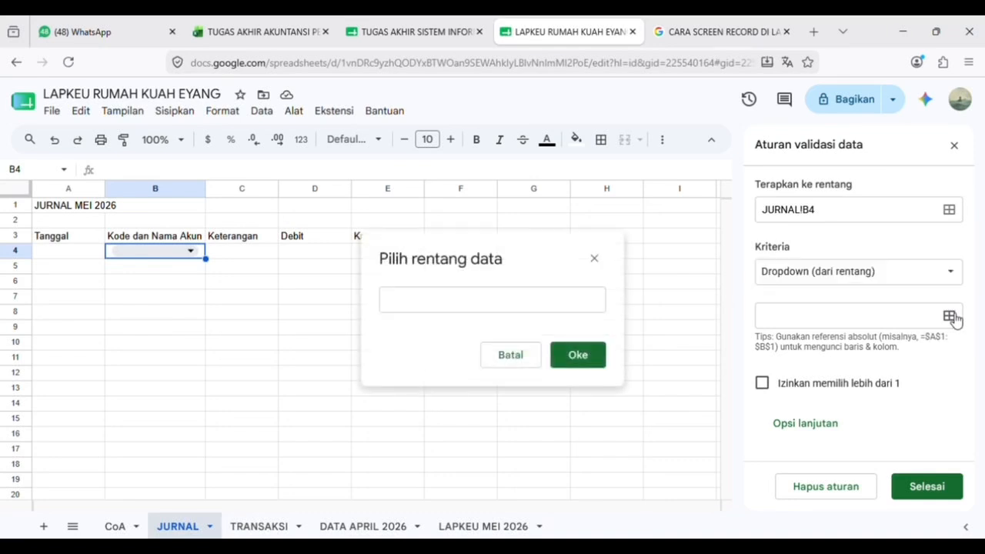
click(116, 527)
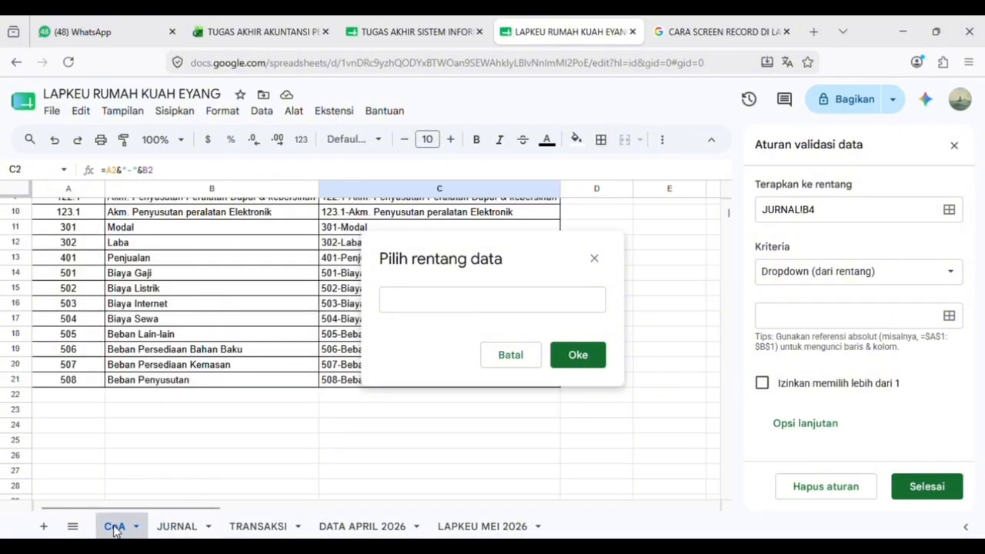
scroll(245, 350, up, 5)
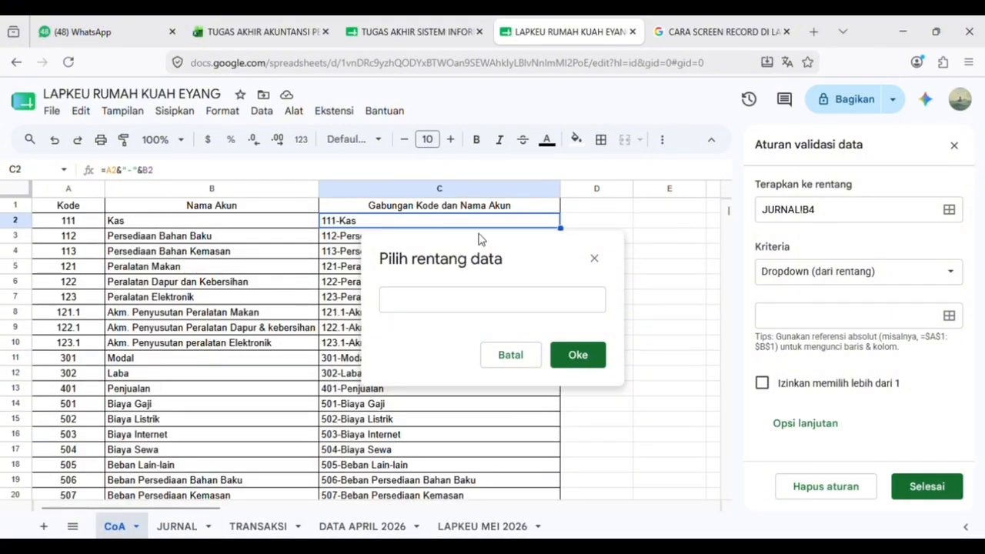
drag(473, 250, 635, 248)
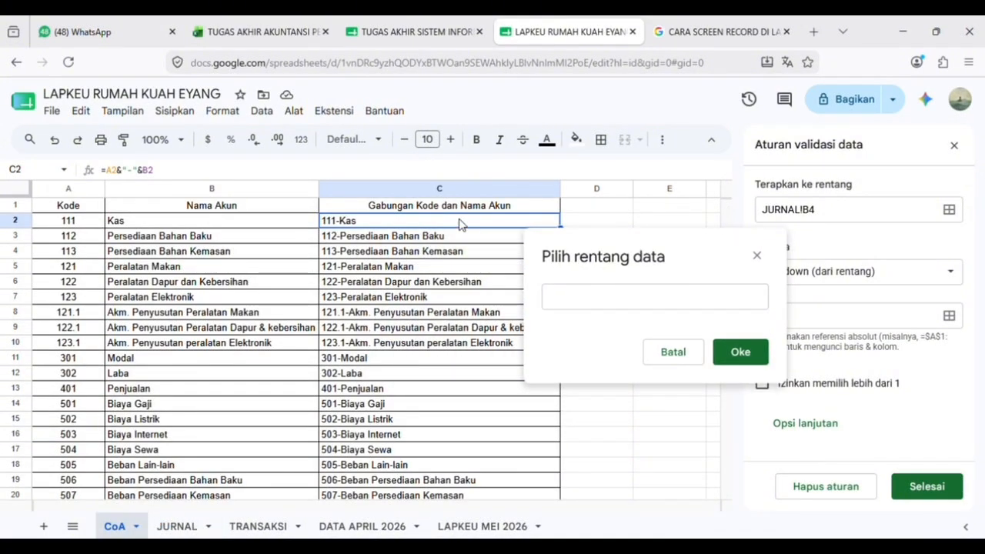
drag(460, 231, 445, 455)
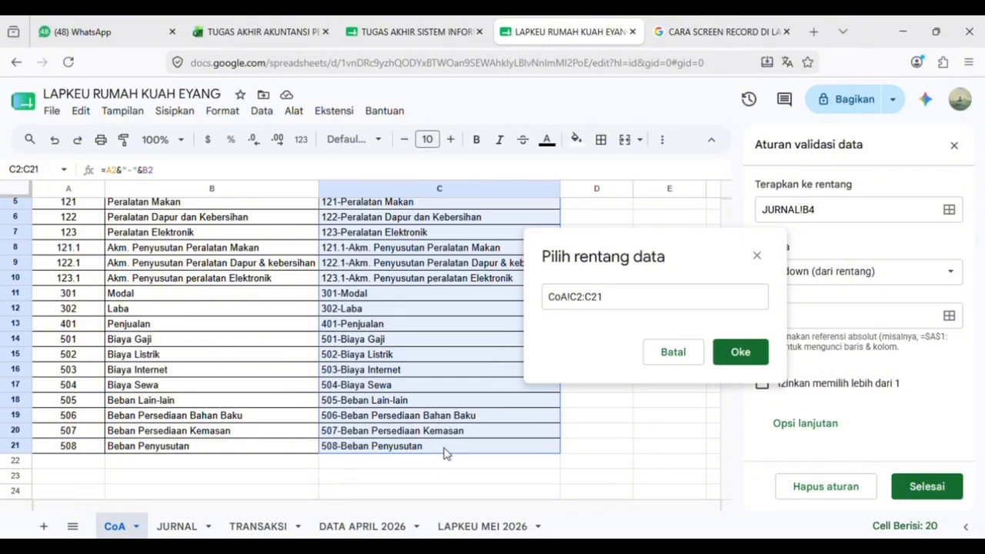
click(737, 358)
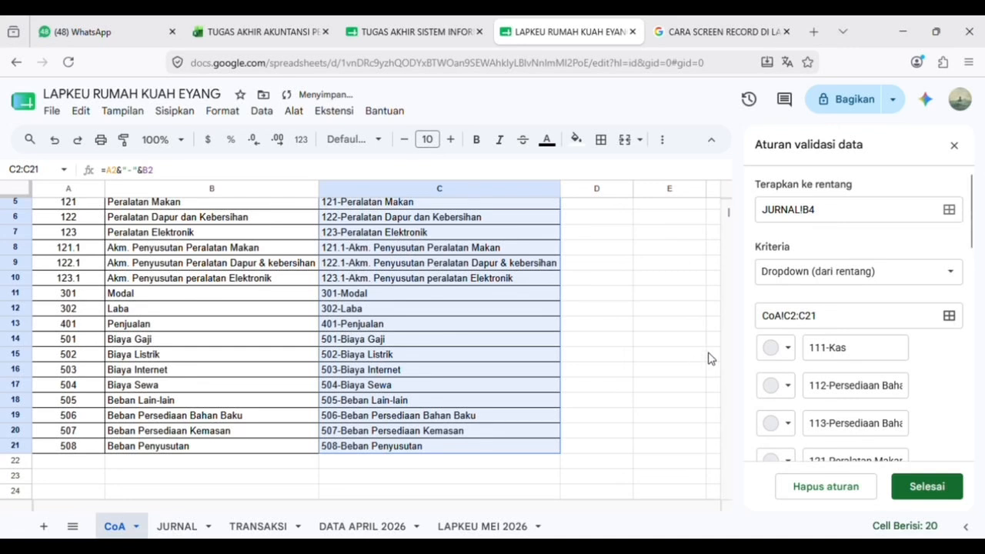
click(916, 493)
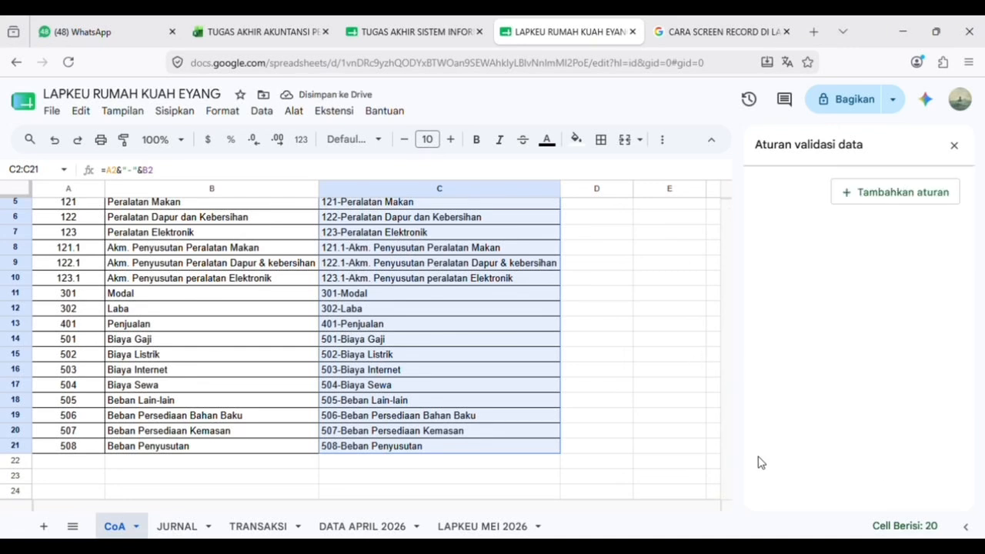
Fill the account dropdown from B4 down to B29 on the JURNAL sheet and check the account choices in B4.
click(194, 530)
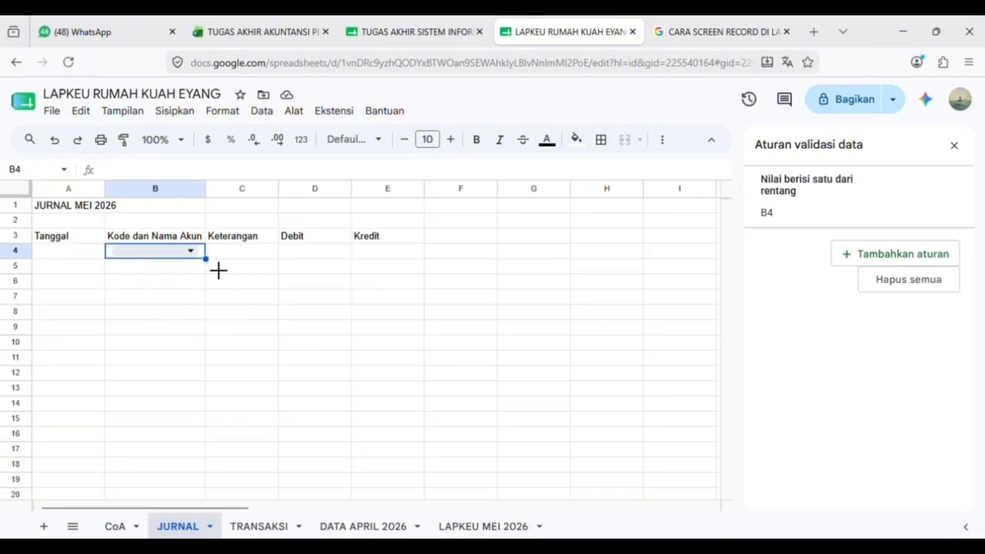
drag(219, 270, 213, 511)
drag(212, 505, 212, 501)
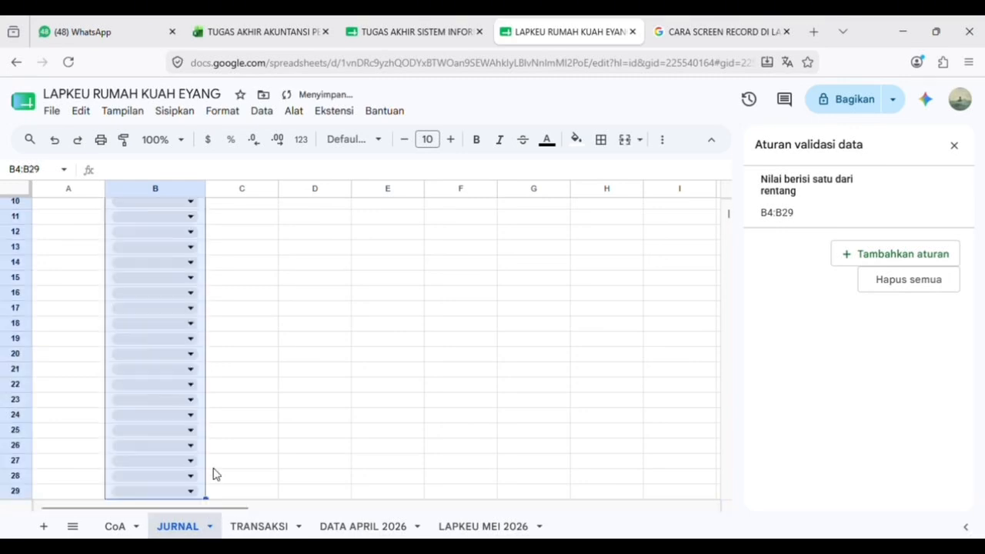
scroll(227, 411, up, 3)
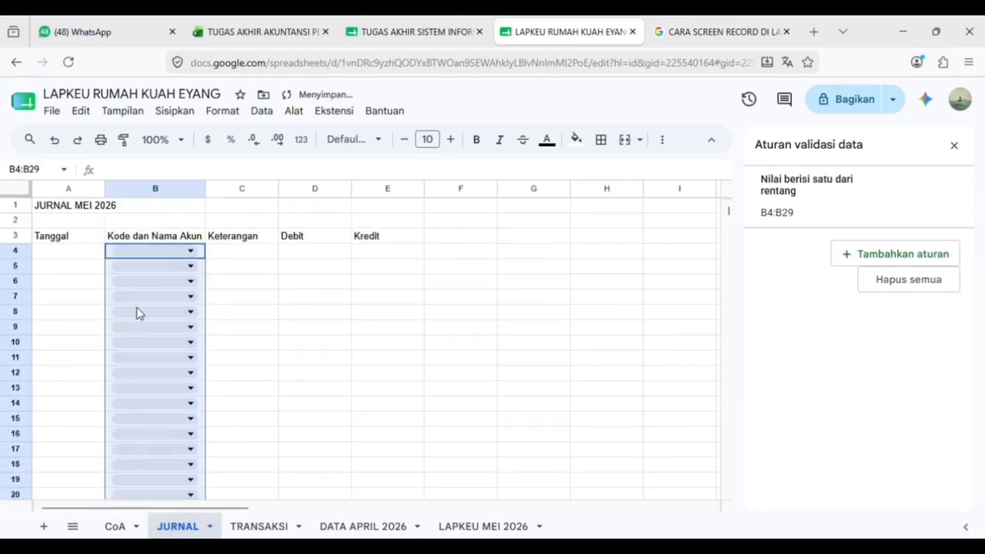
click(245, 284)
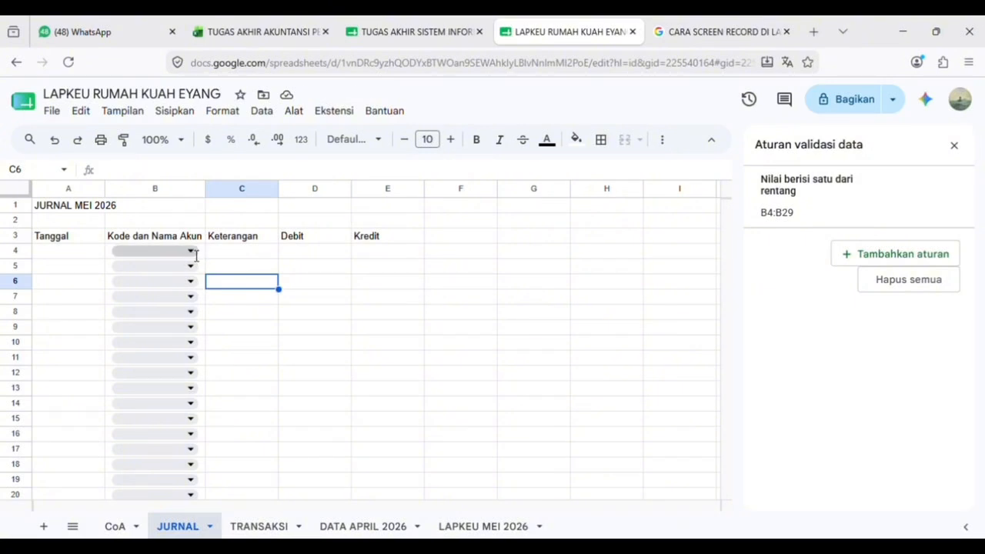
click(196, 256)
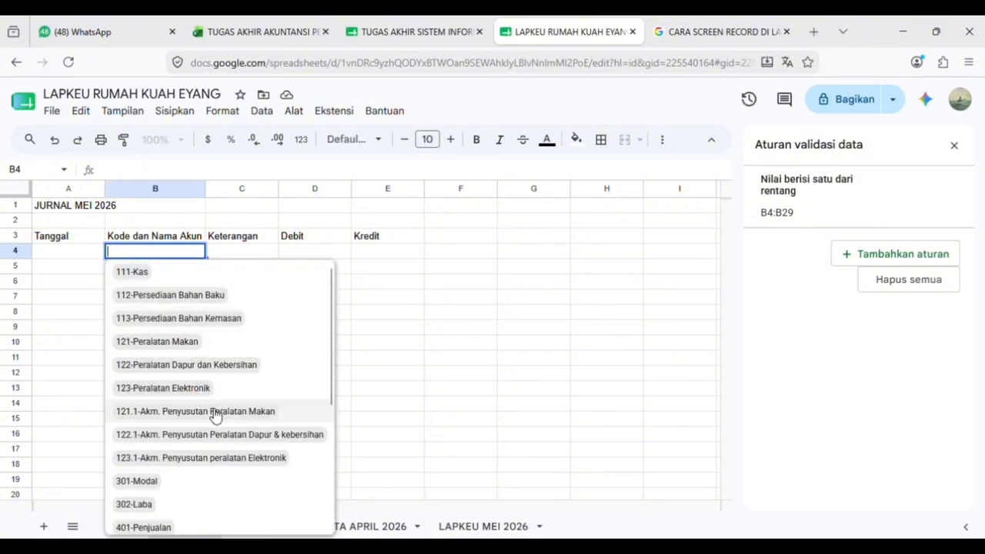
Enter the date 30/04/26 in A4 and choose the account 111-Kas in B4.
click(83, 256)
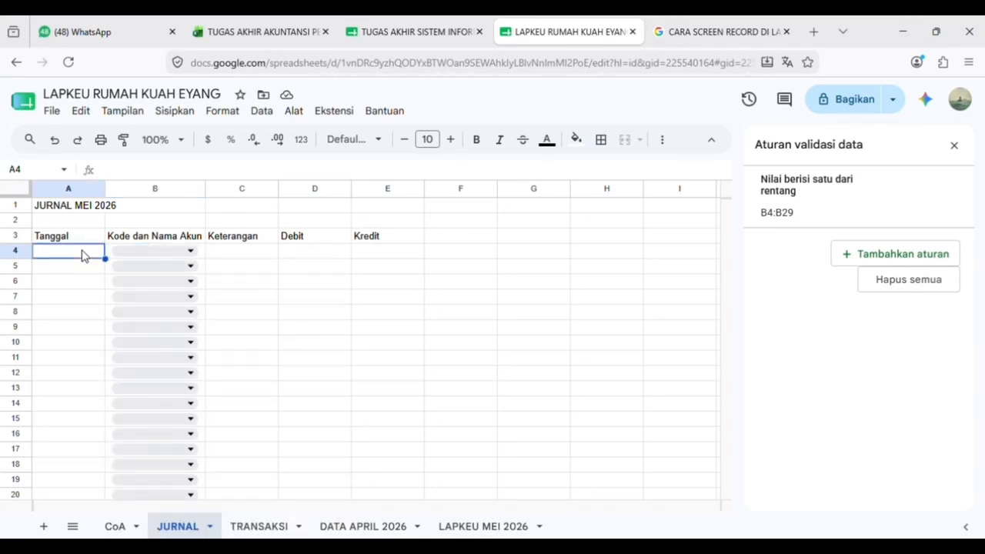
text(20)
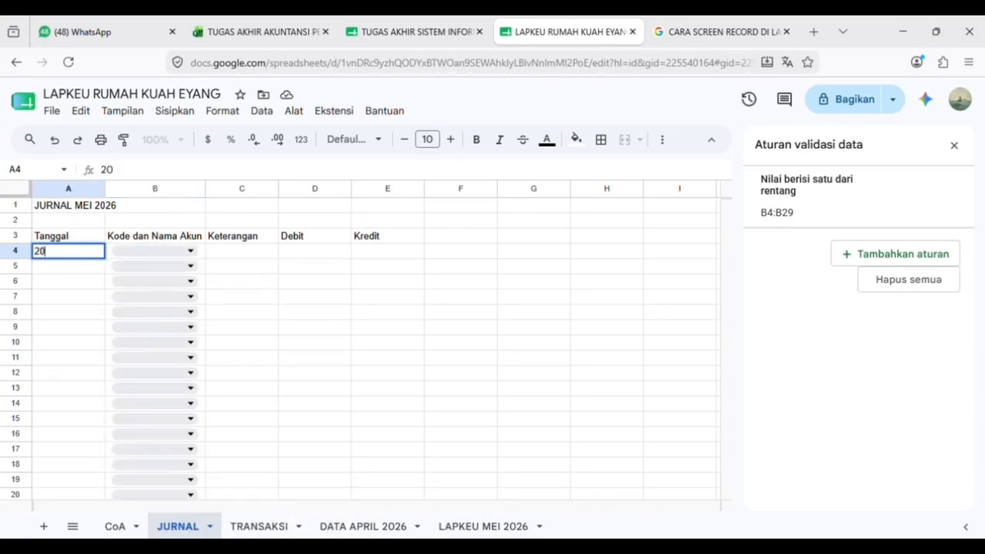
key(BackSpace)
key(BackSpace)
text(30/04/26)
click(192, 250)
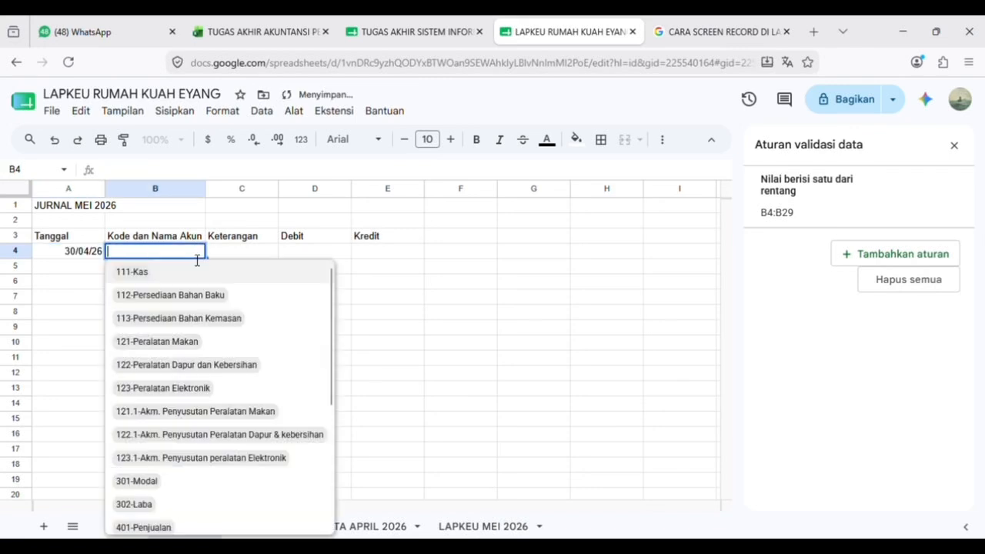
click(148, 274)
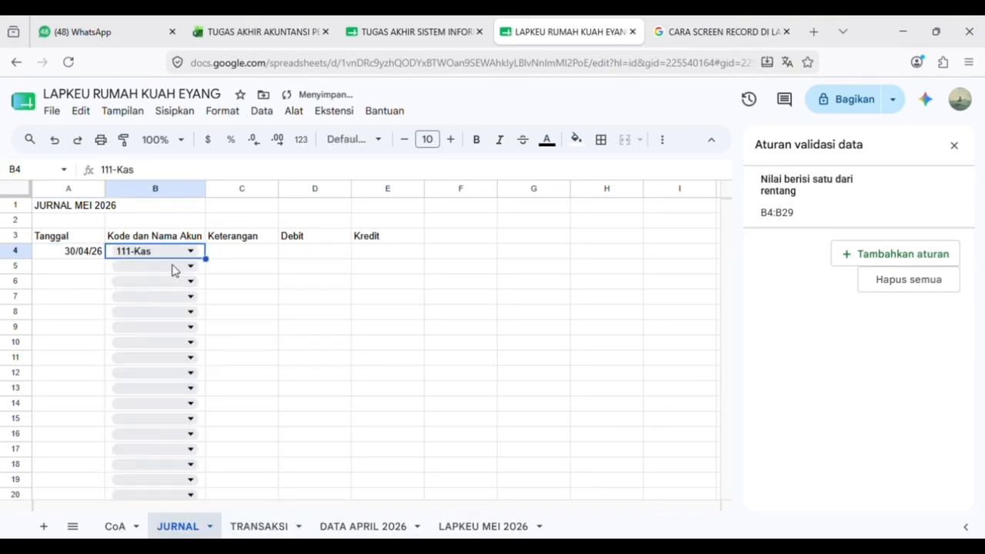
Complete the Kas entry in row 4 with the description Saldo Awal and a debit of 16763000.
click(235, 254)
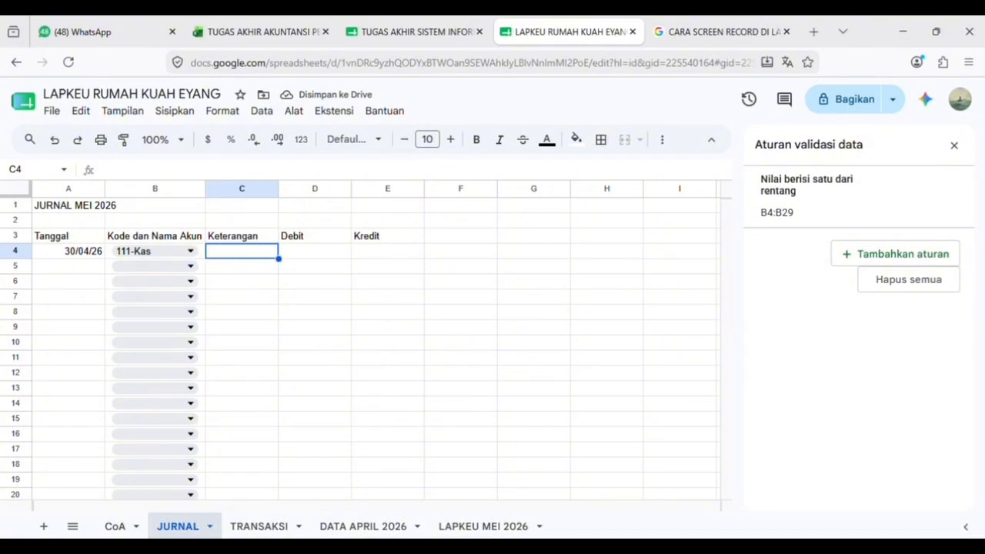
text(Saldo Awal)
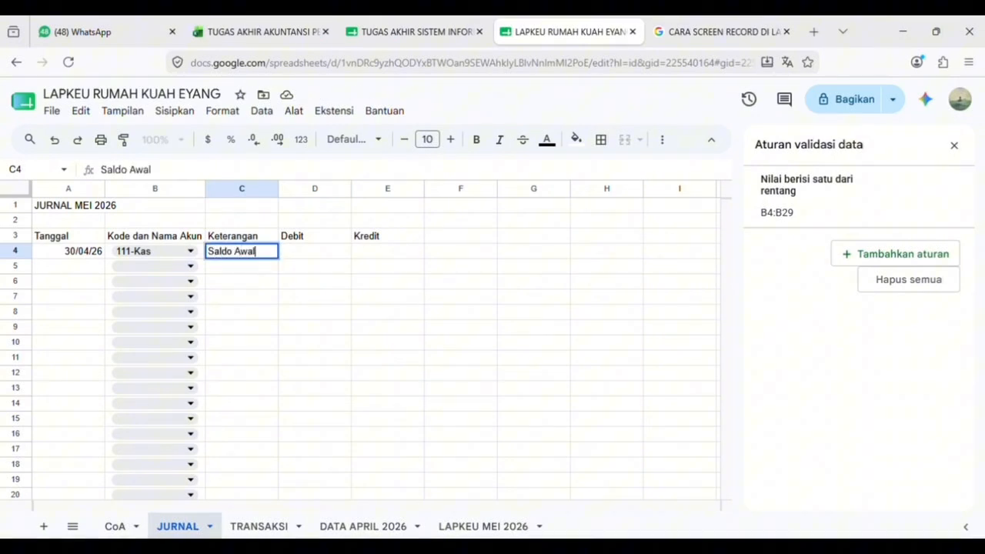
key(Tab)
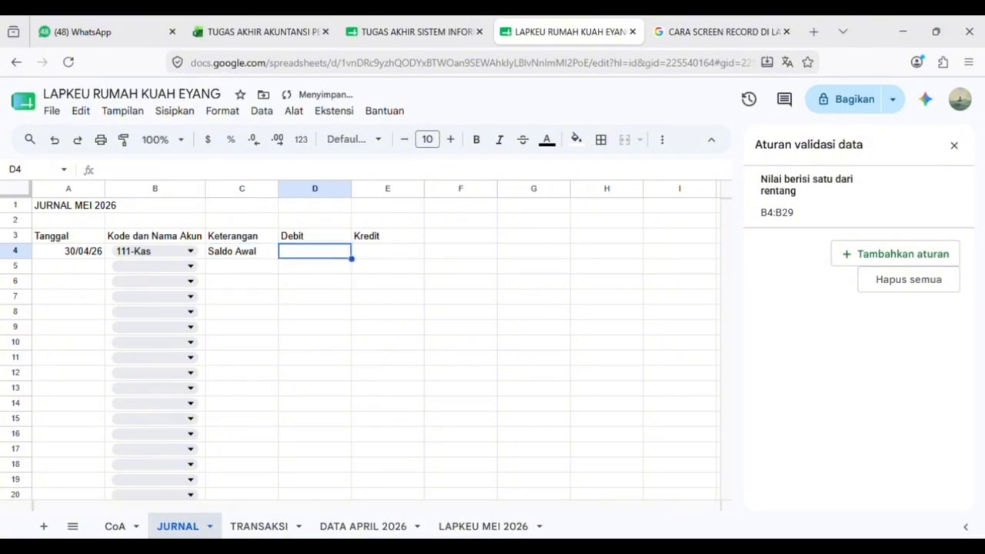
text(16)
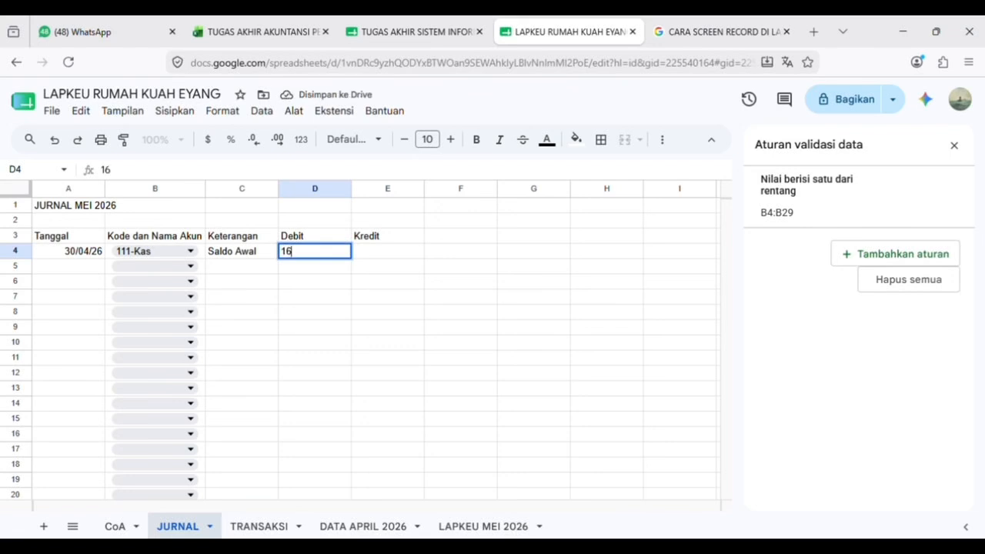
text(763)
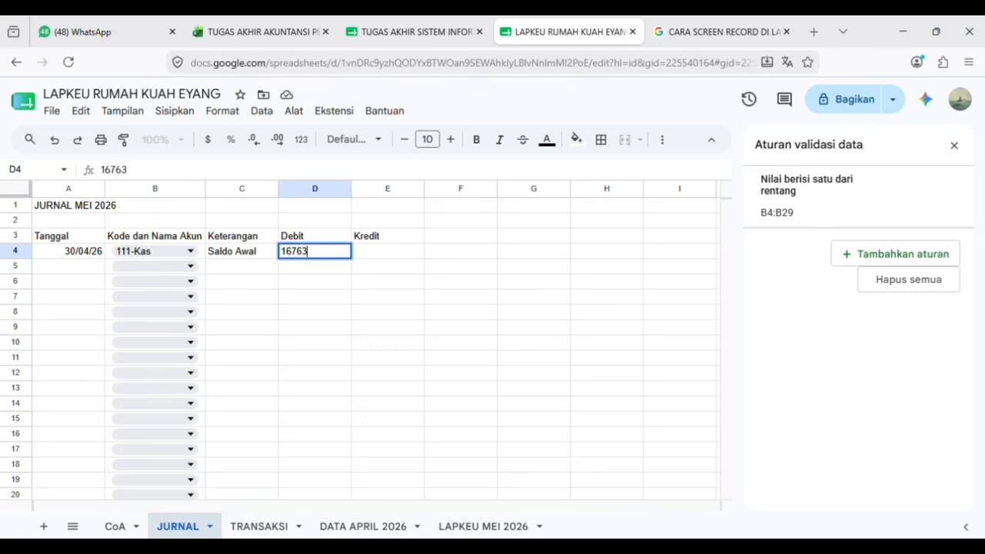
text(000)
key(Return)
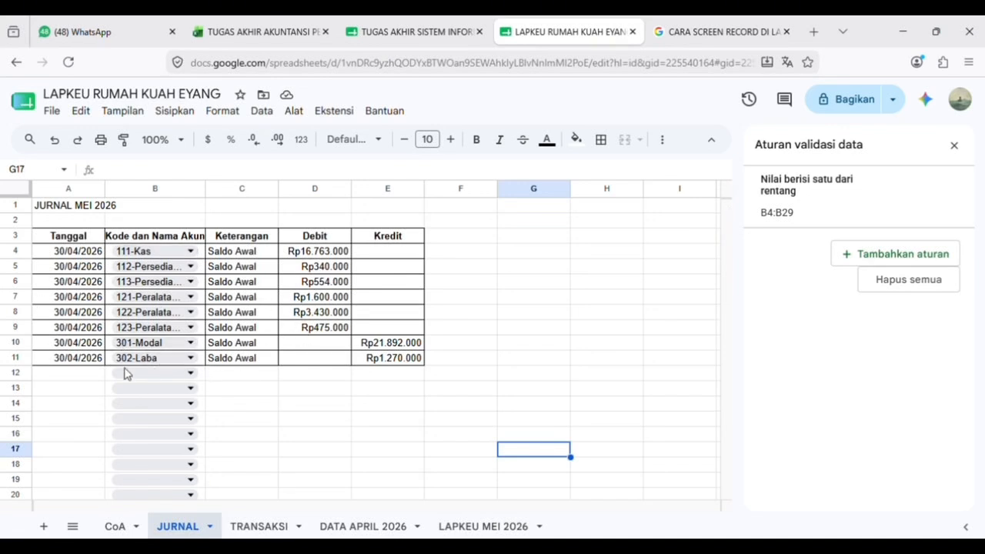
Enter the date 01/05/2026 in A12 for the first May entry and look up its transaction on the TRANSAKSI sheet.
click(87, 380)
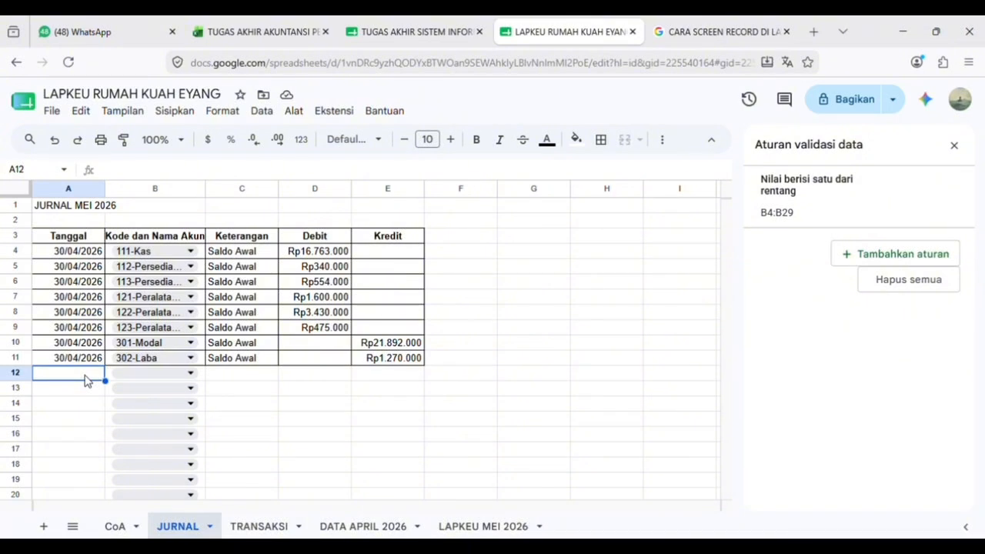
text(01)
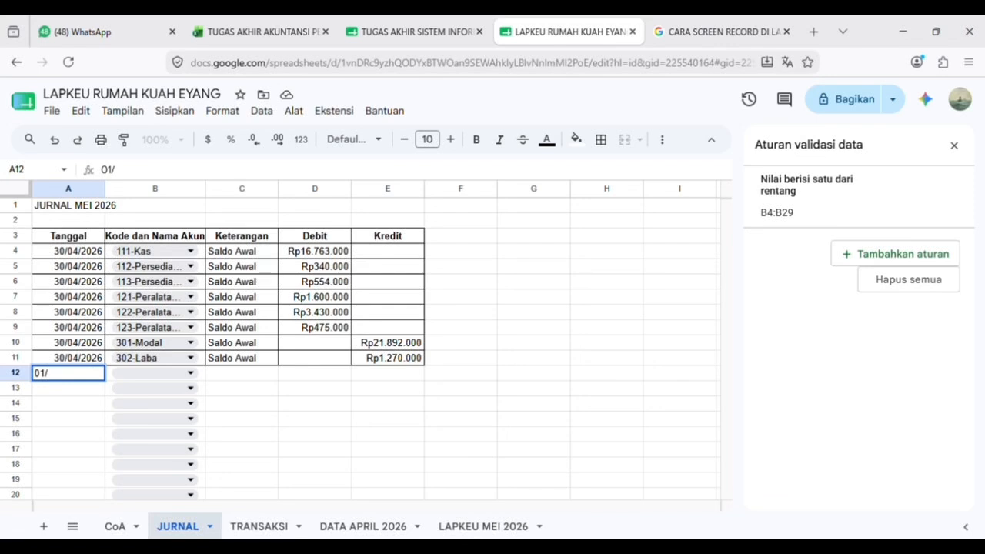
text(/052026)
key(Tab)
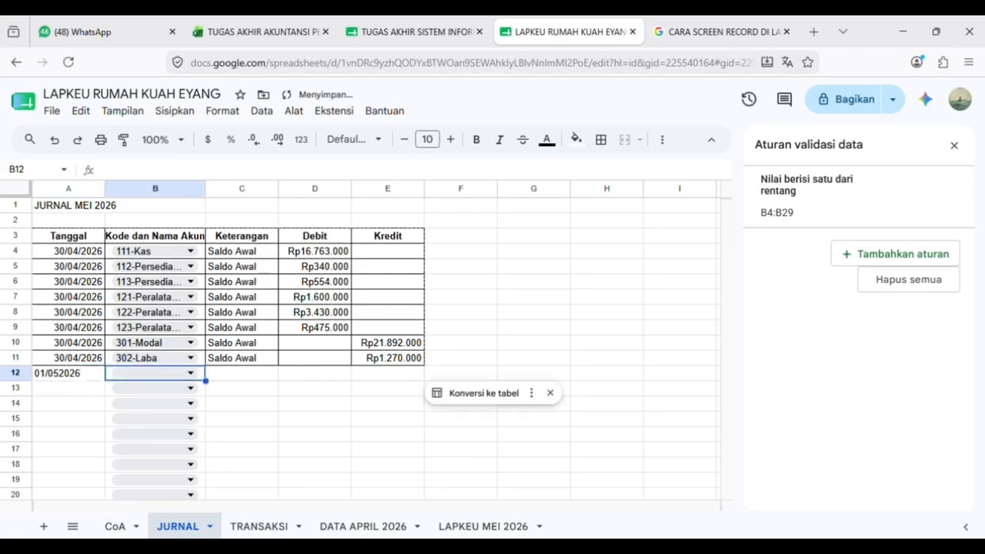
click(45, 375)
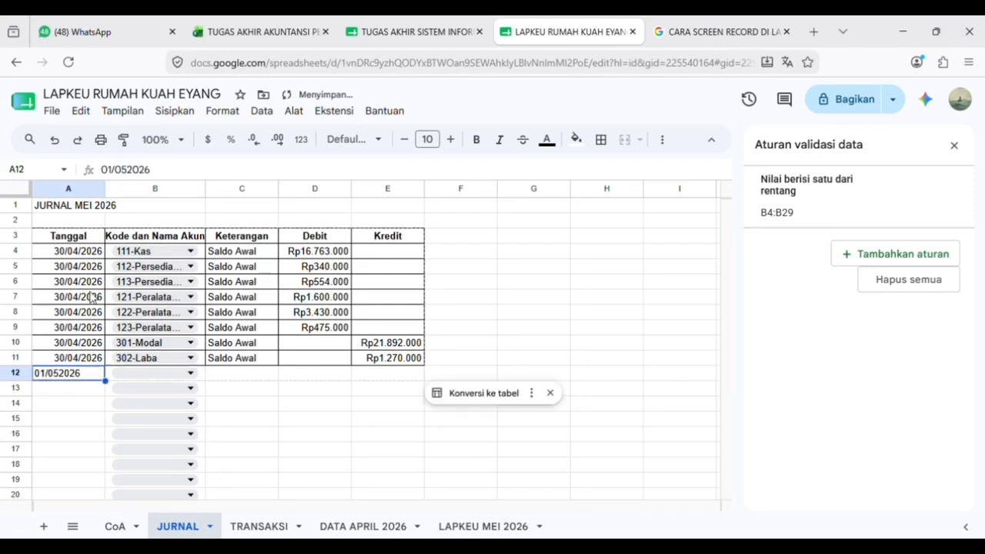
click(128, 169)
text(/)
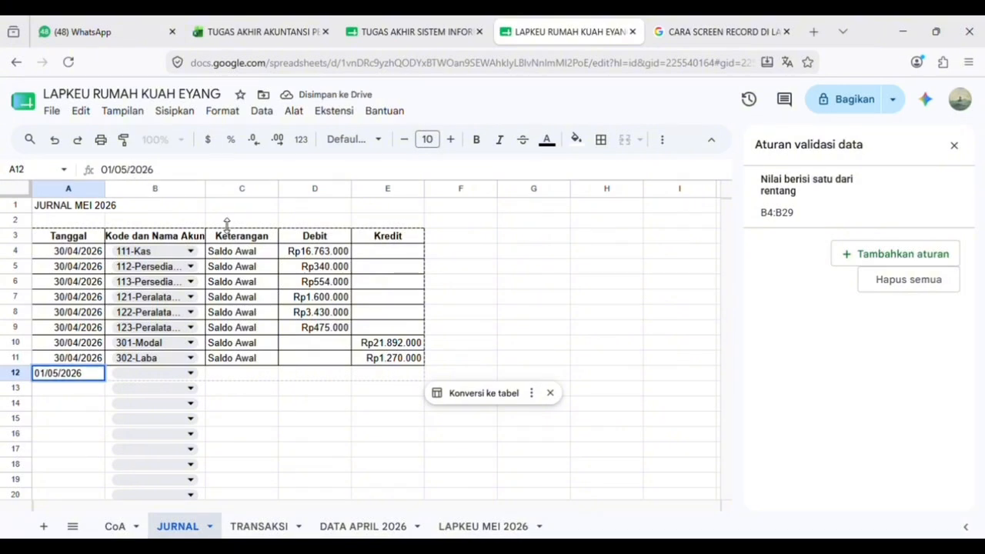
key(Return)
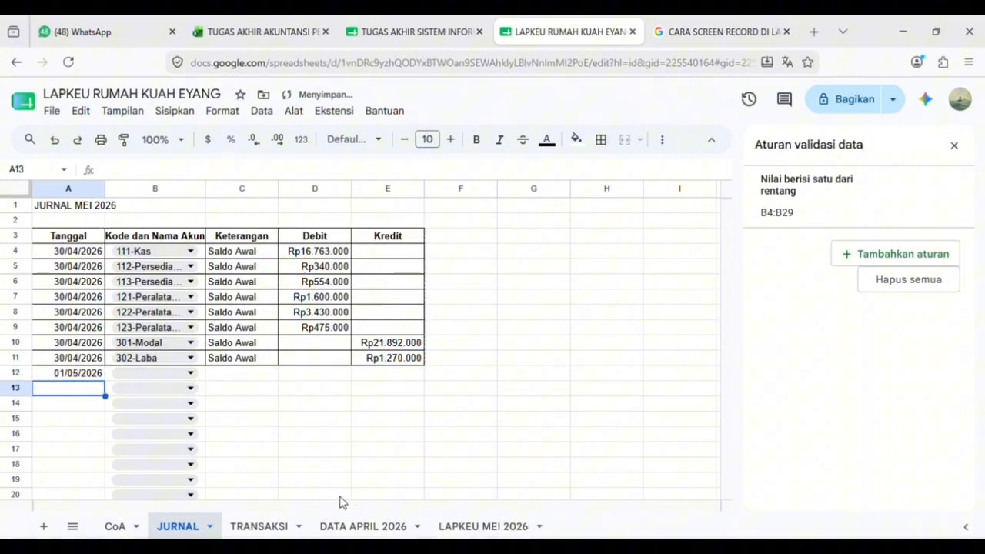
click(275, 527)
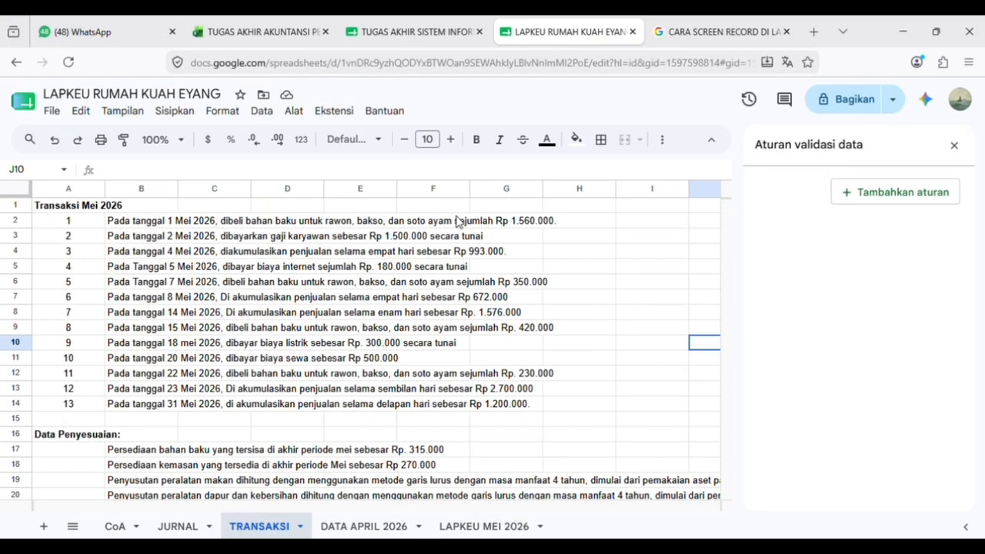
click(184, 527)
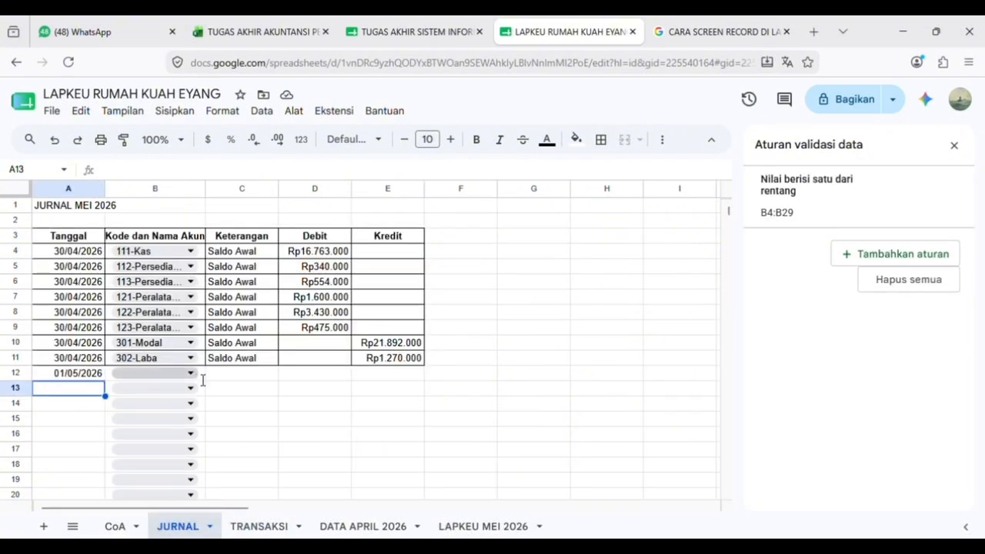
Choose the account 112-Persediaan Bahan Baku in B12 and 111-Kas in B13.
click(202, 377)
click(201, 418)
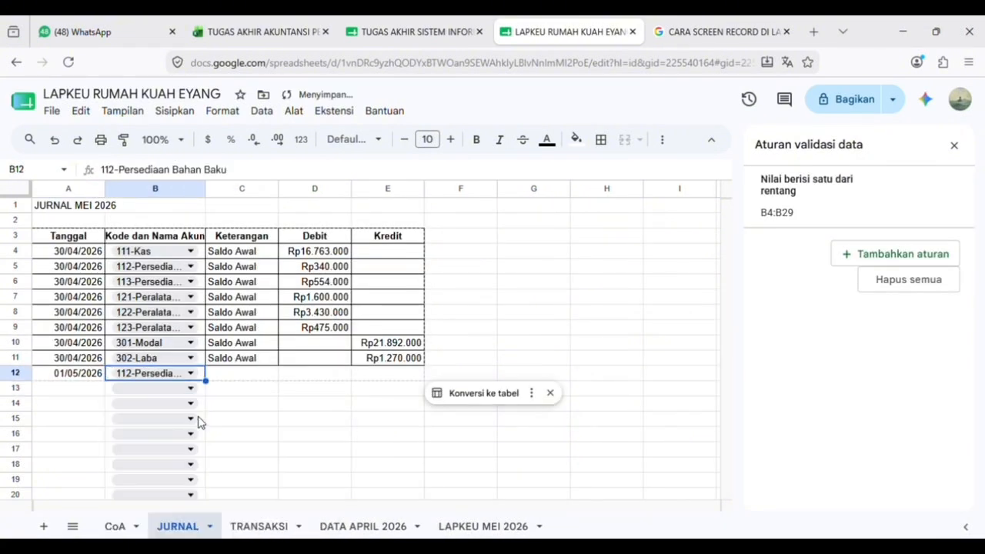
click(191, 392)
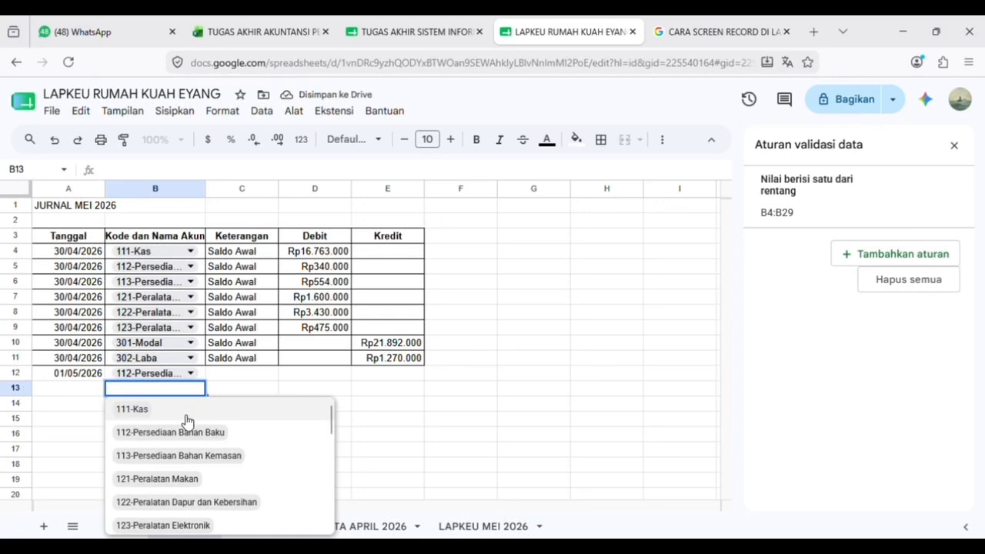
click(187, 420)
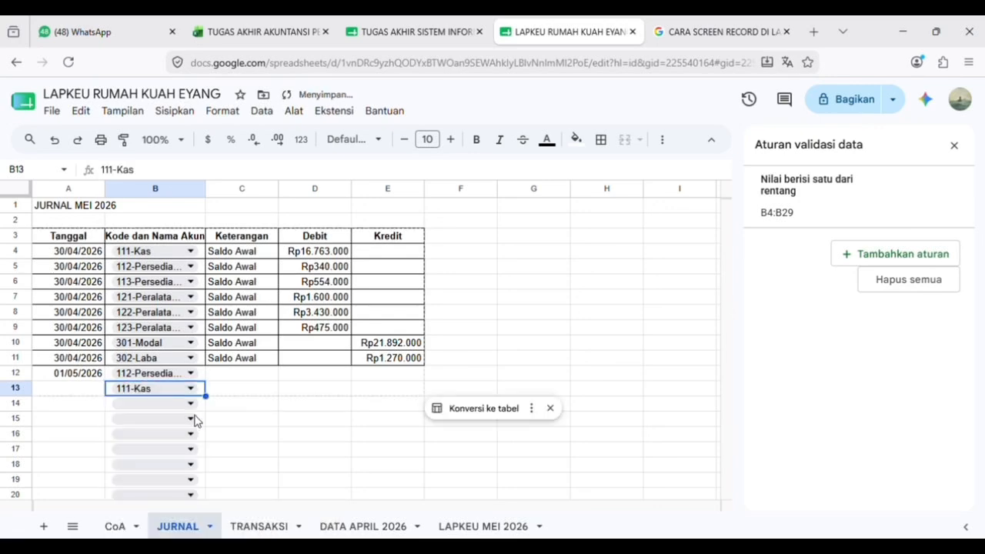
Check the 1 May purchase on the TRANSAKSI sheet and complete JURNAL row 12 with the description Jurnal Umum and a debit of 1560000.
click(240, 528)
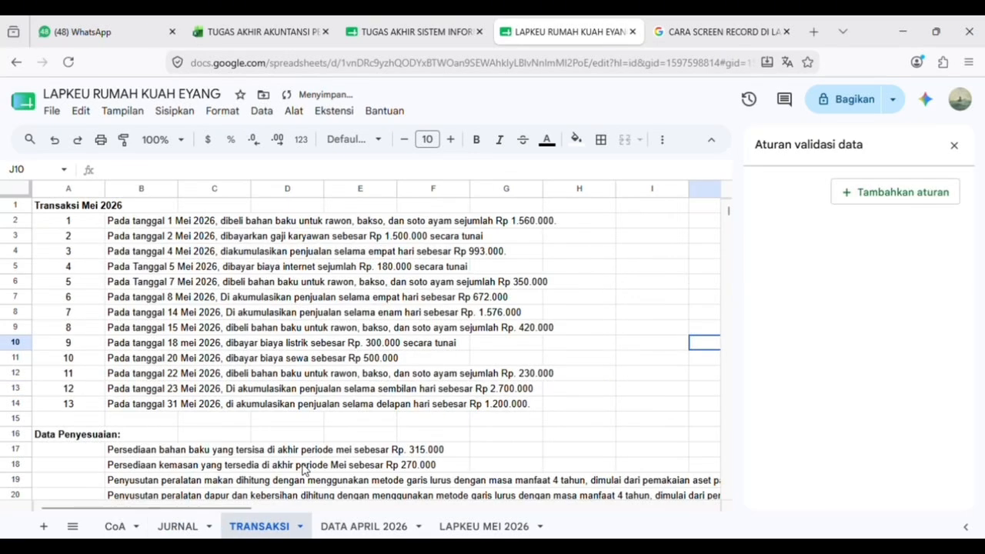
click(517, 225)
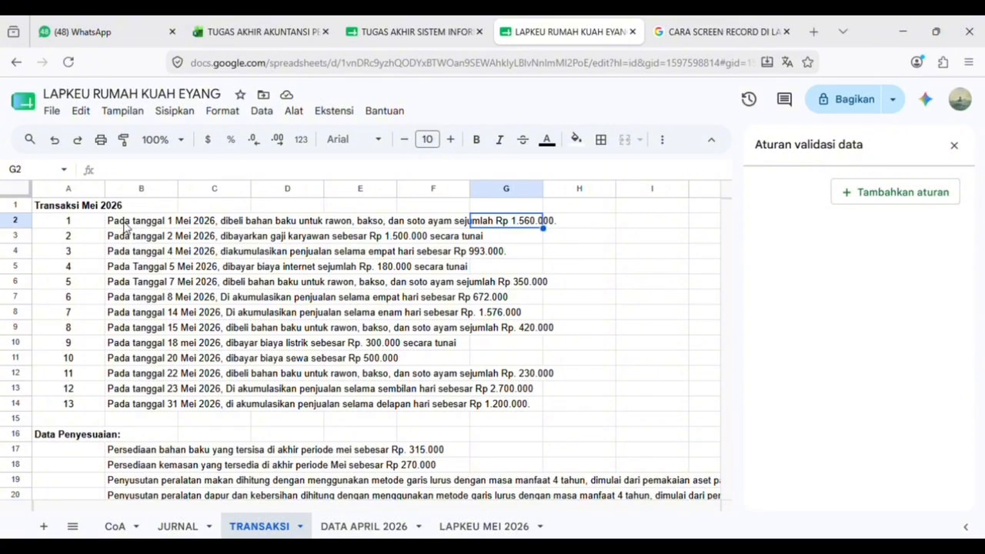
click(155, 221)
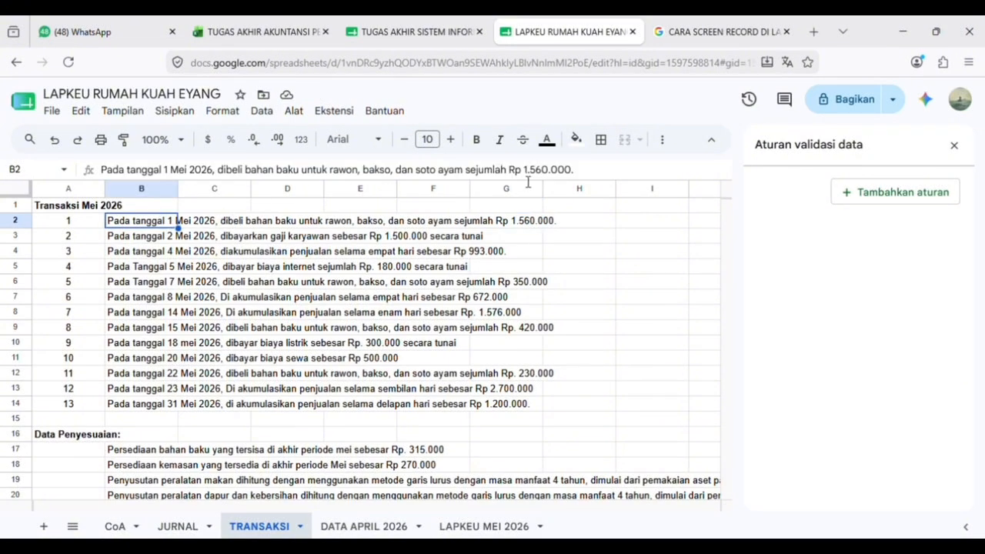
drag(566, 177, 590, 177)
click(178, 527)
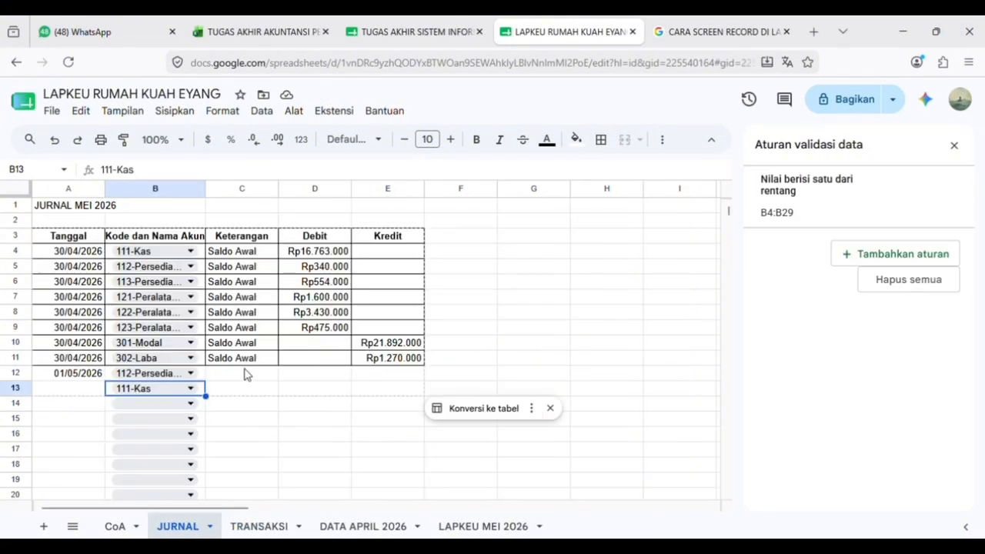
click(247, 374)
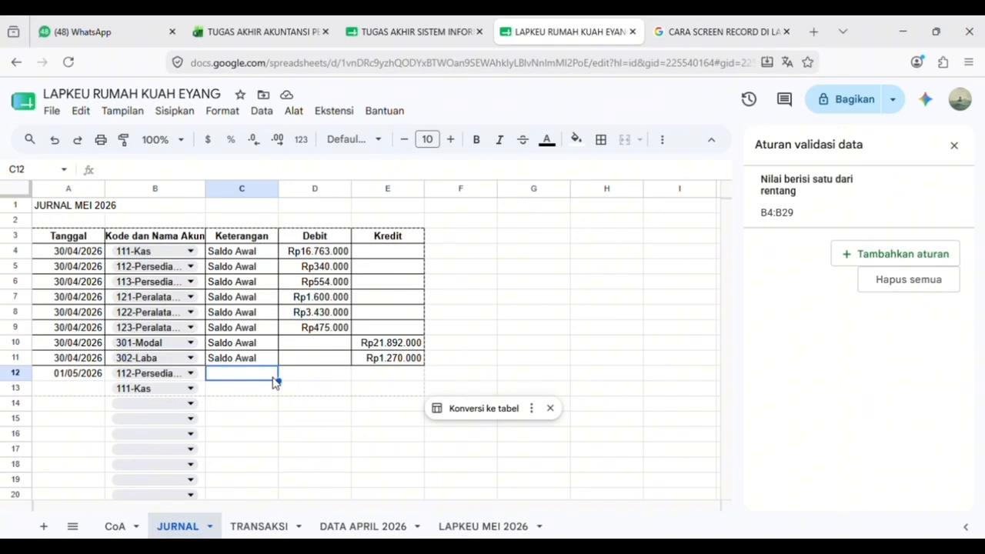
text(Jurnal Umum)
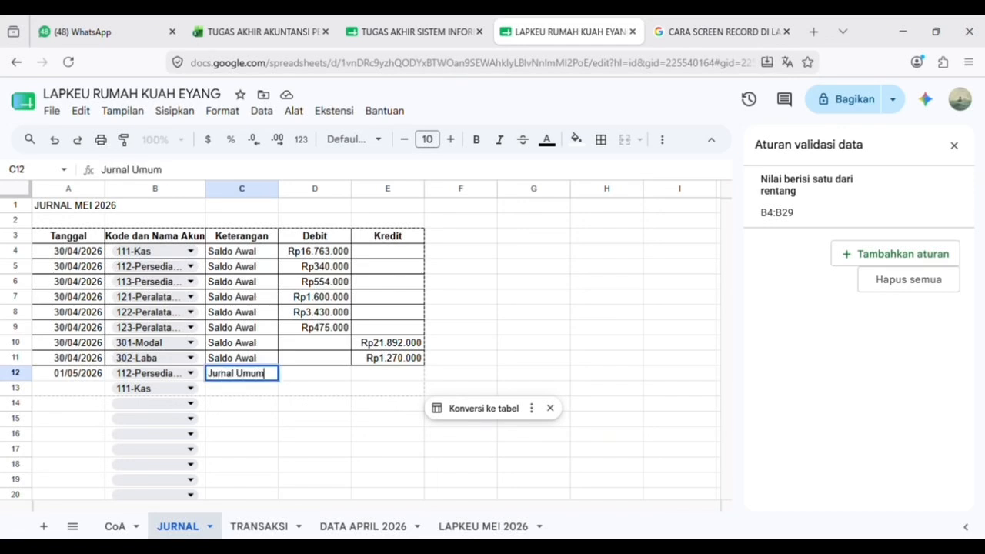
key(Tab)
text(156)
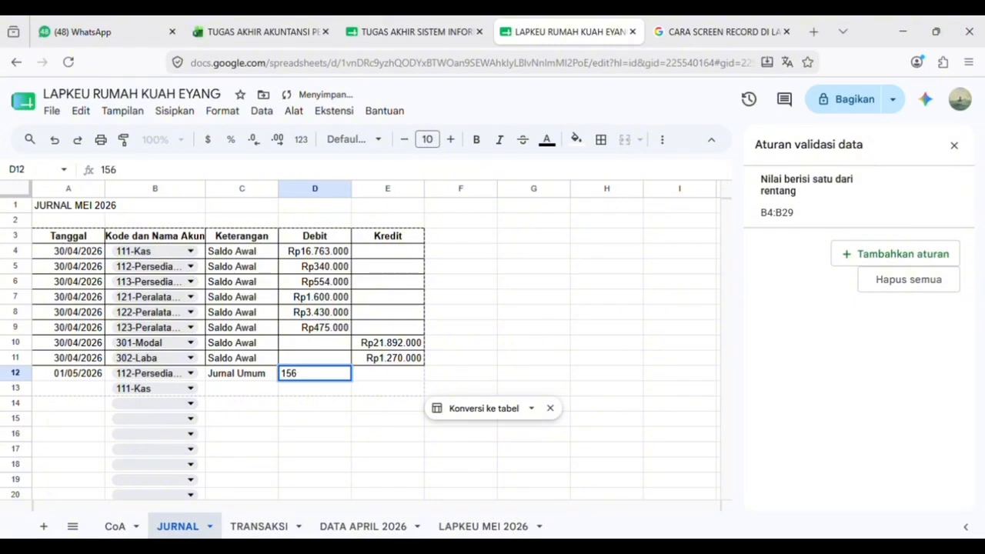
text(0000)
key(Tab)
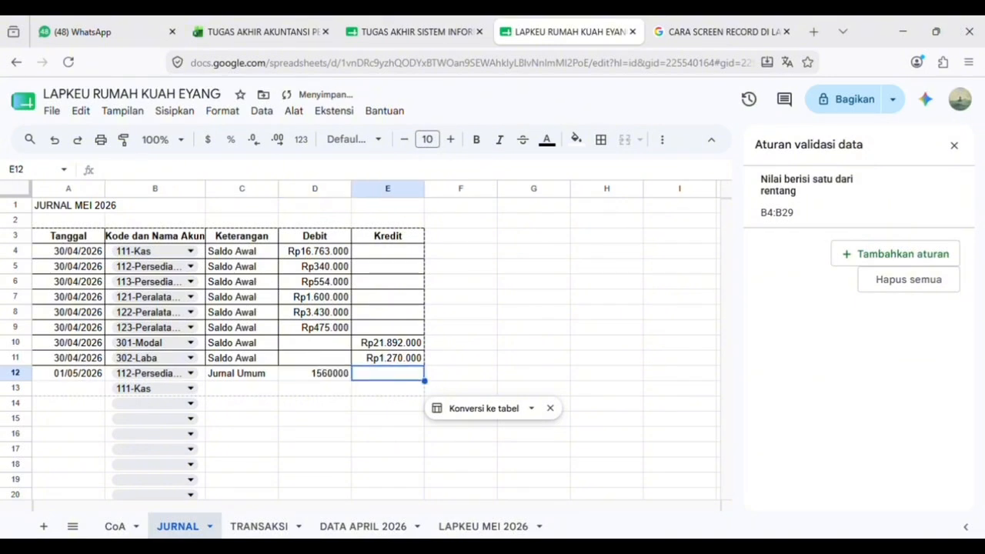
Enter a credit of 1560000 in E13 for the Kas line.
click(390, 394)
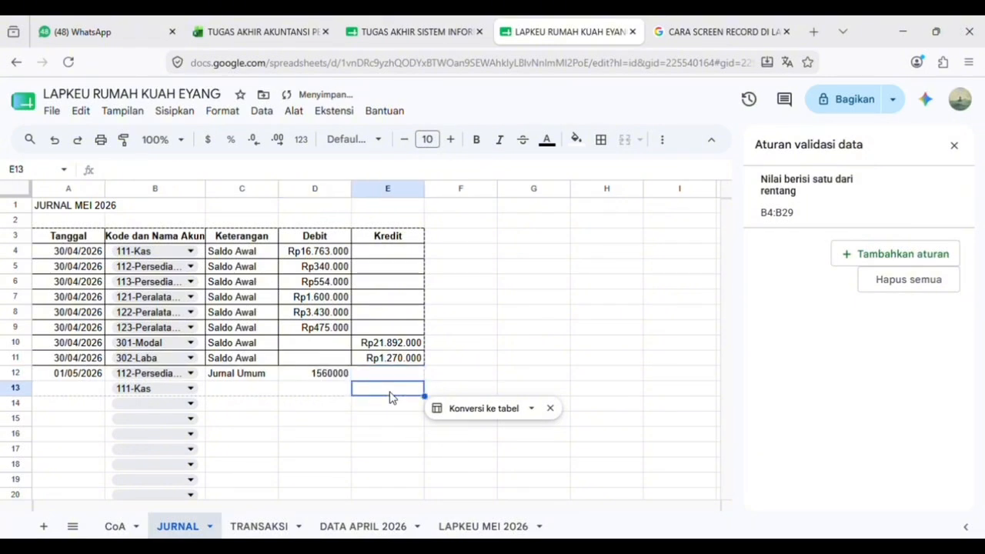
text(1560000)
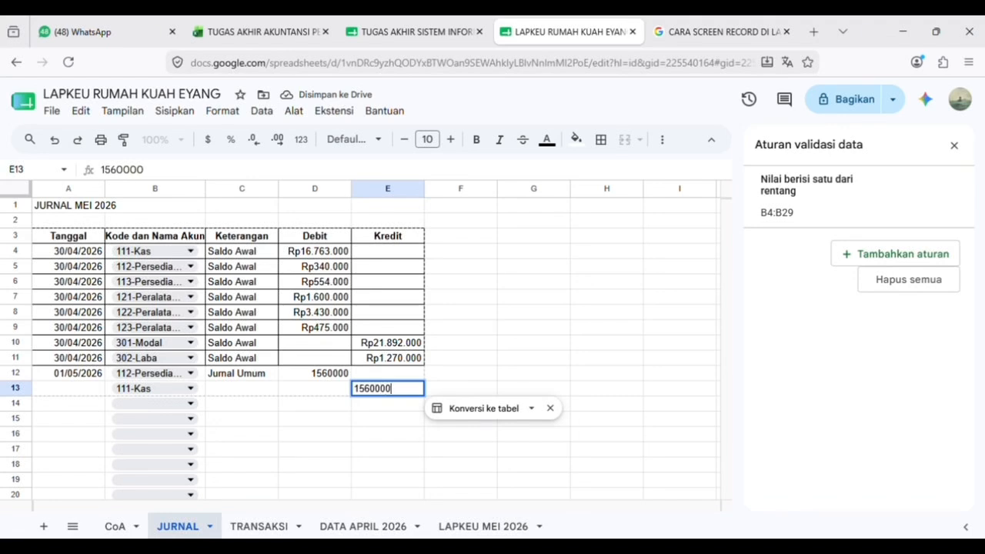
key(Return)
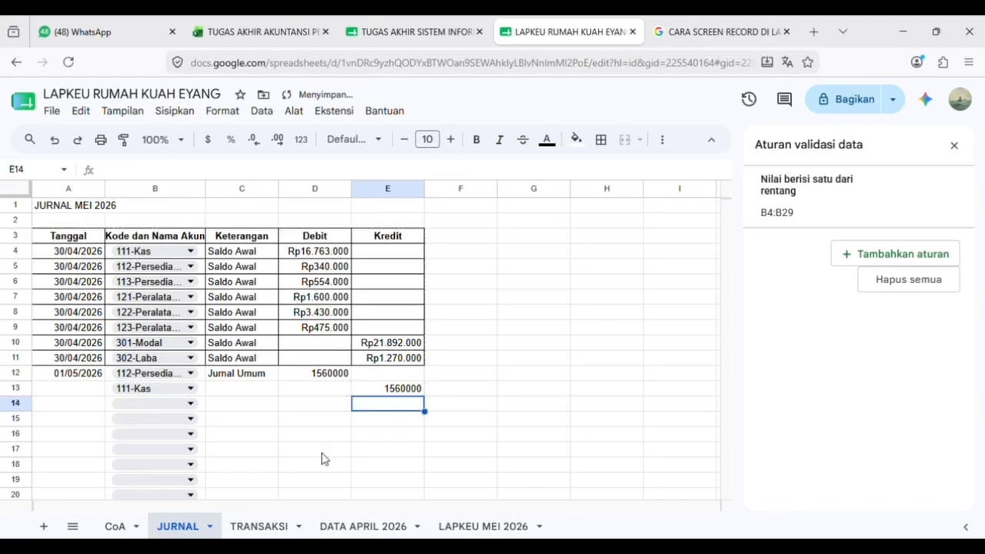
Format the amounts in D12:E13 as Rupiah Indonesia.
drag(311, 372, 387, 391)
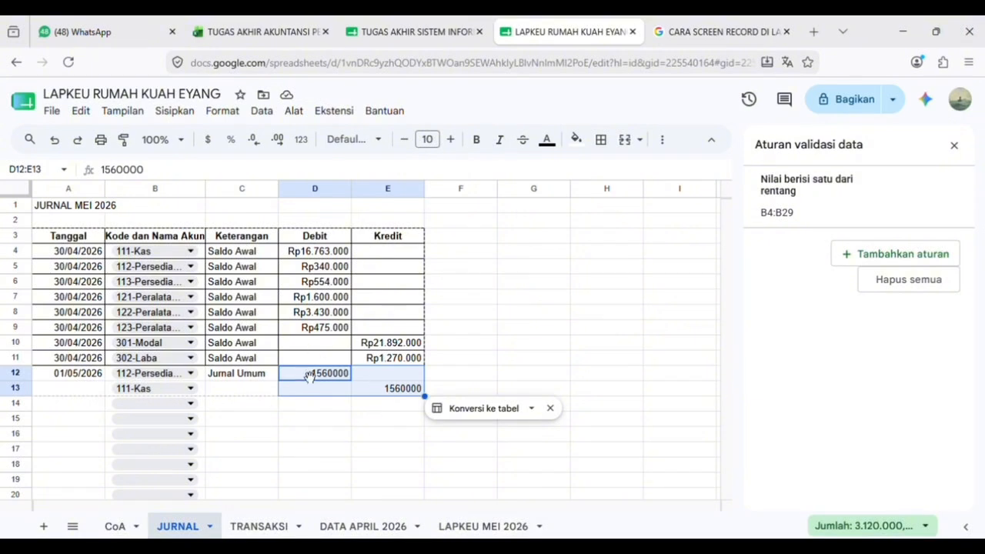
click(232, 111)
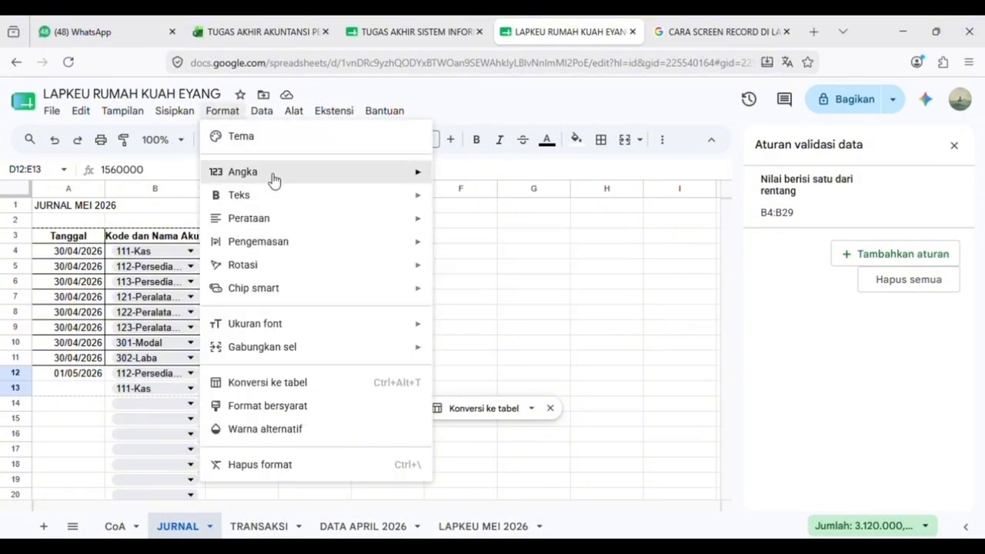
mouse_move(275, 174)
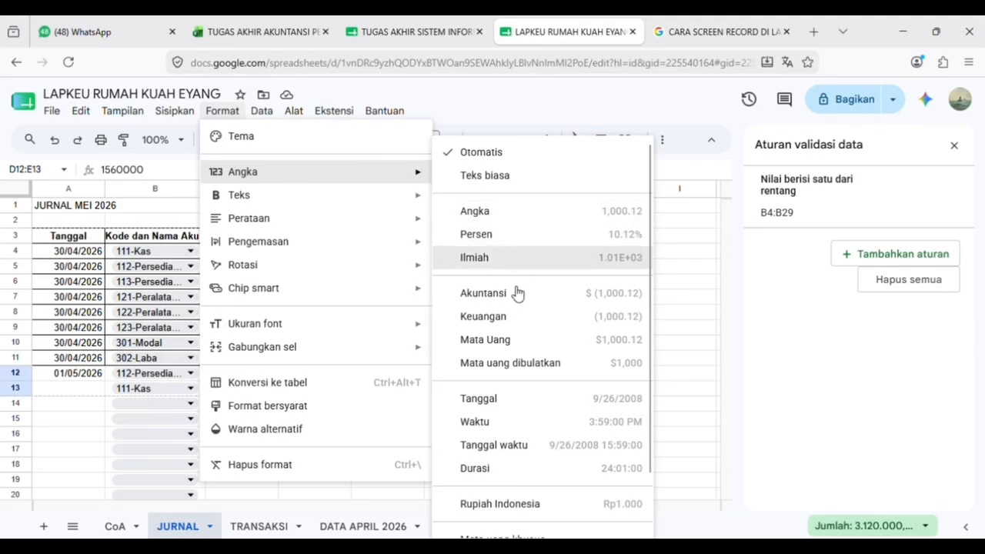
click(498, 503)
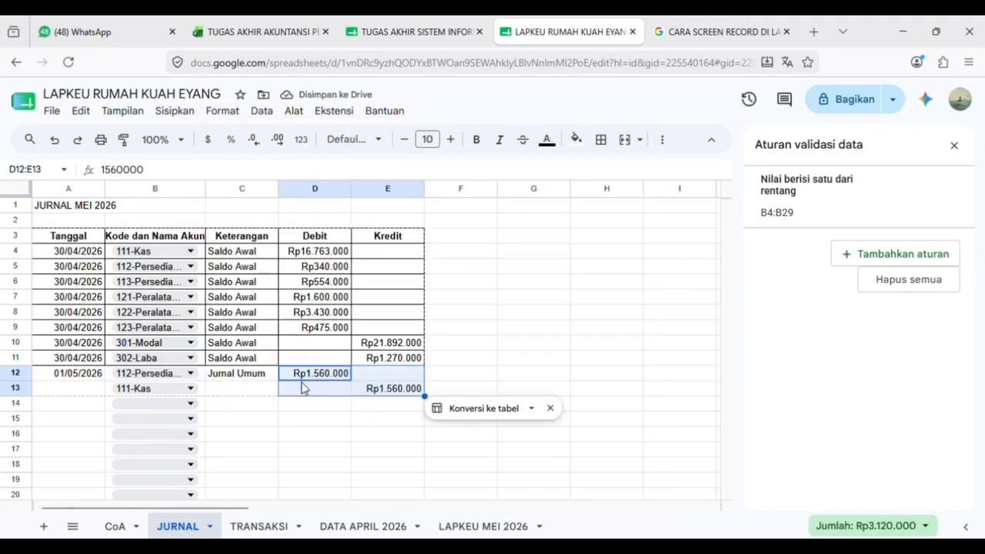
scroll(304, 389, down, 2)
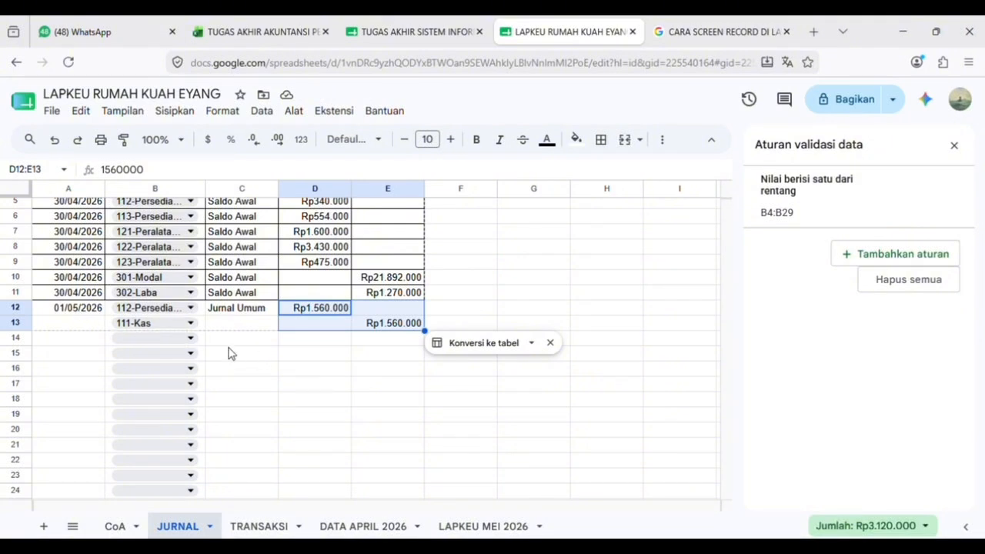
click(89, 311)
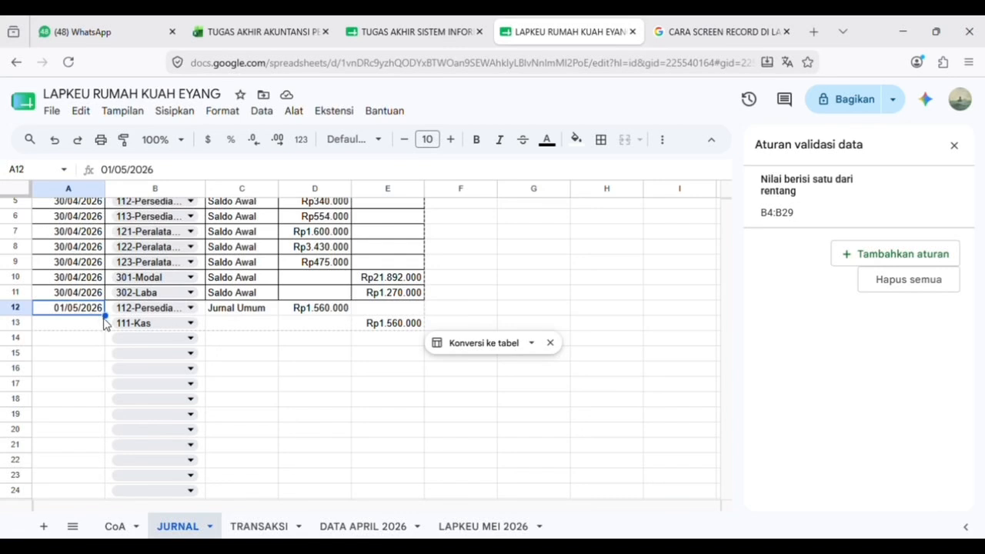
drag(114, 331, 103, 327)
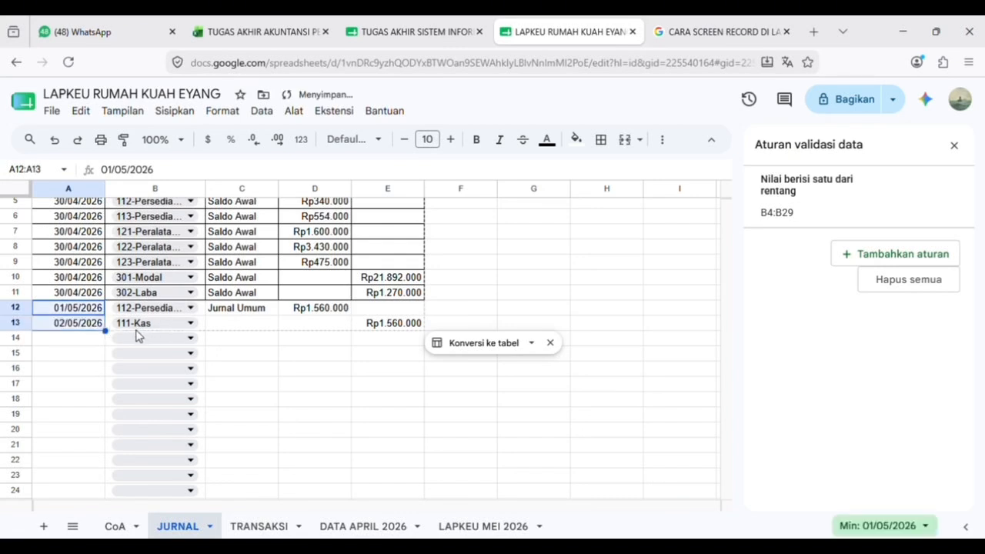
key(ctrl+z)
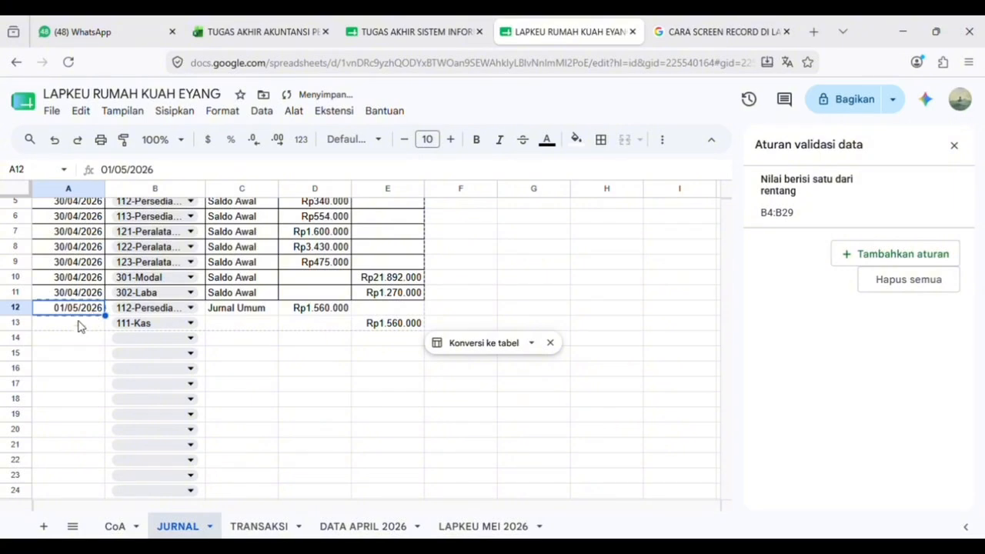
Enter the date 01/05/2026 in A13 for the Kas line.
click(77, 329)
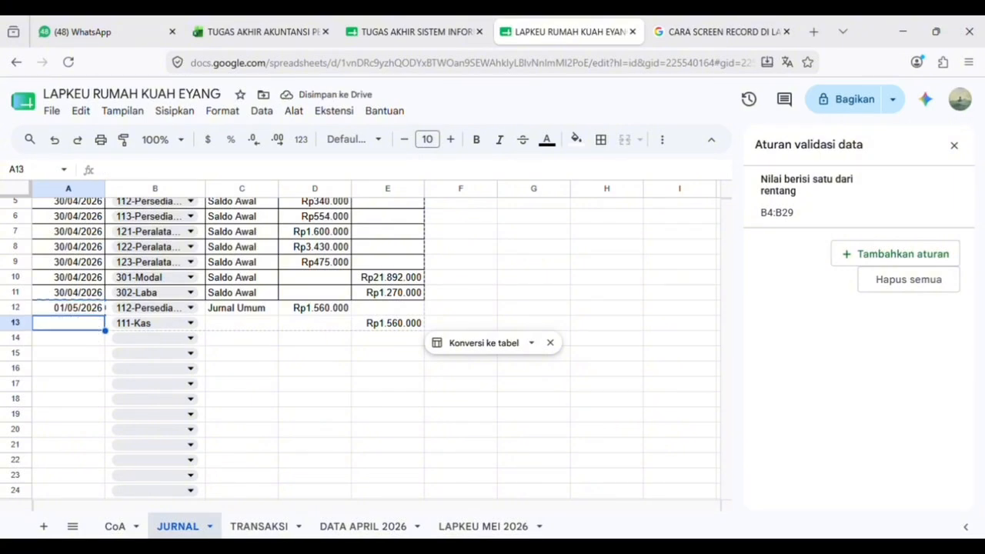
text(01/05/2026)
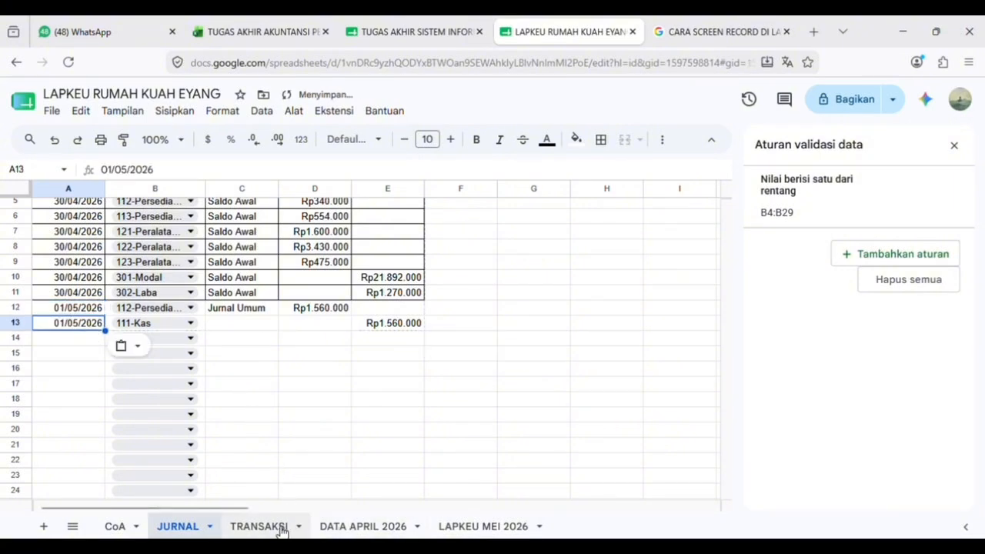
Examine the 2 May transaction on the TRANSAKSI sheet for its purpose, amount and payment method.
click(281, 531)
scroll(243, 406, down, 1)
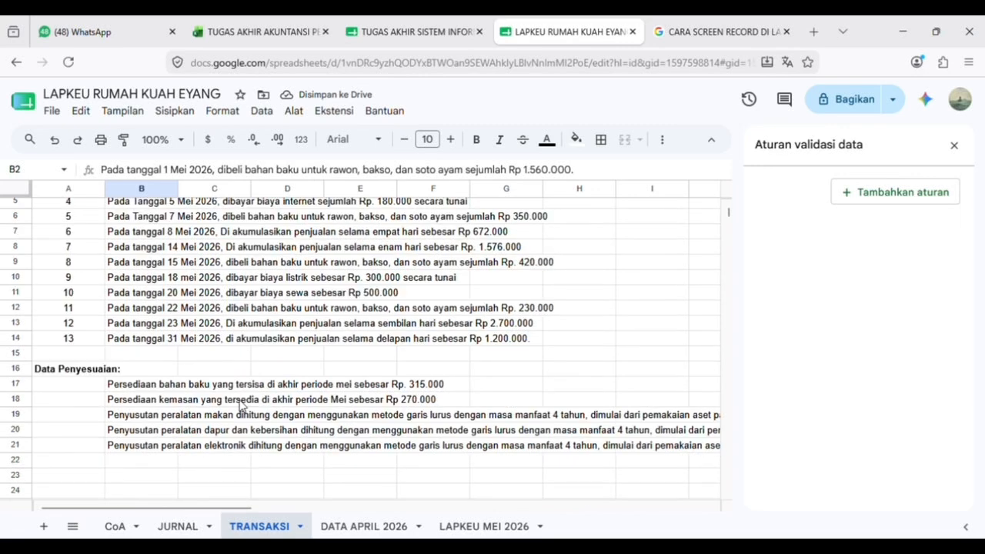
scroll(191, 329, up, 2)
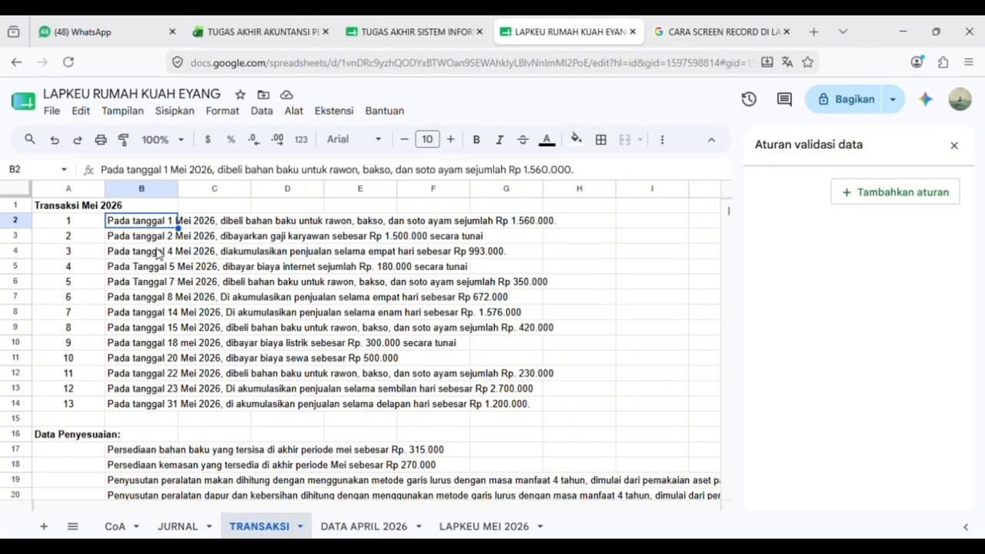
click(126, 240)
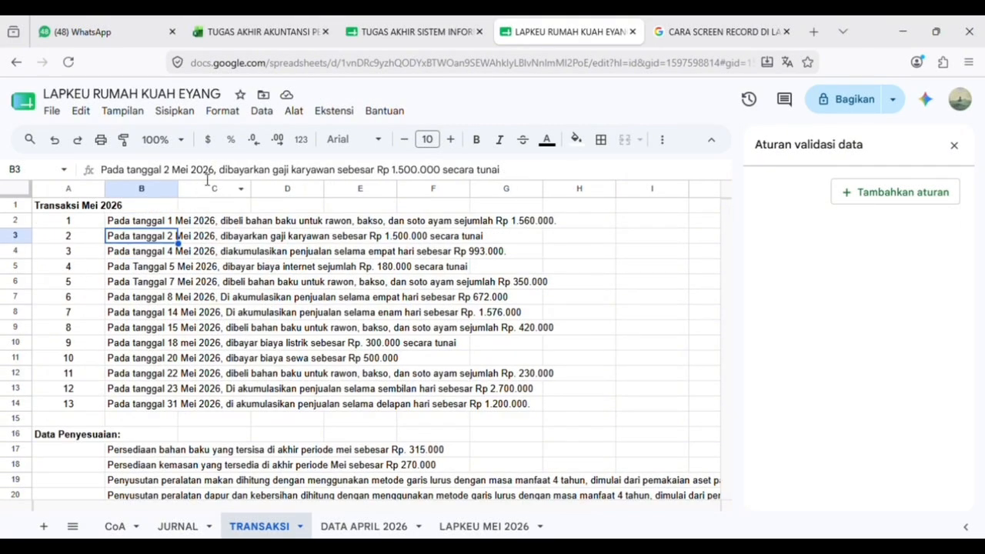
drag(249, 179, 333, 179)
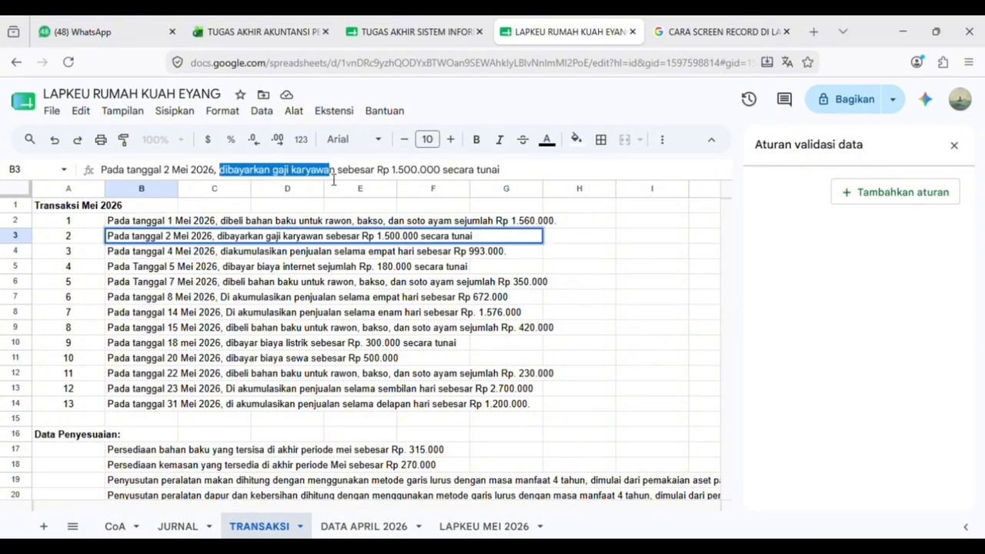
drag(394, 174, 442, 174)
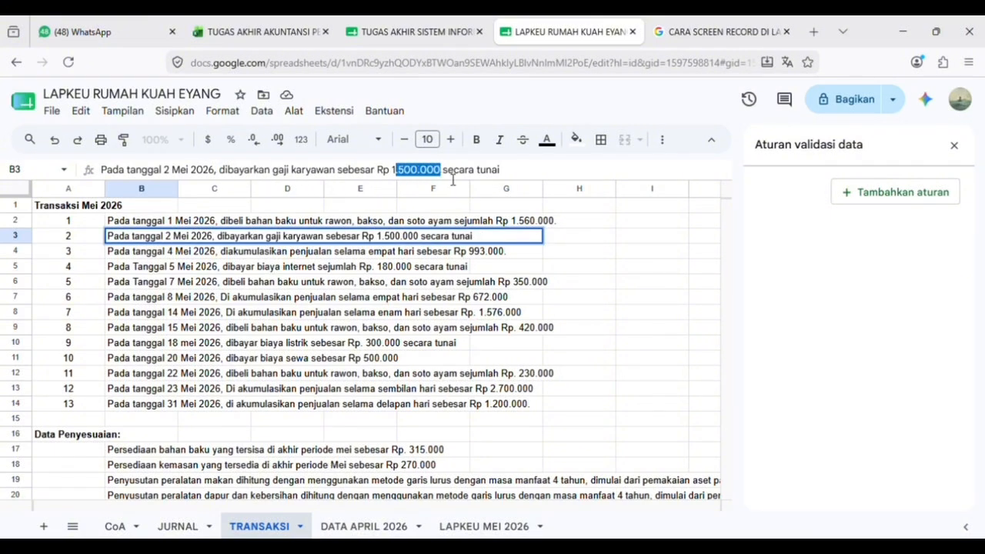
click(497, 174)
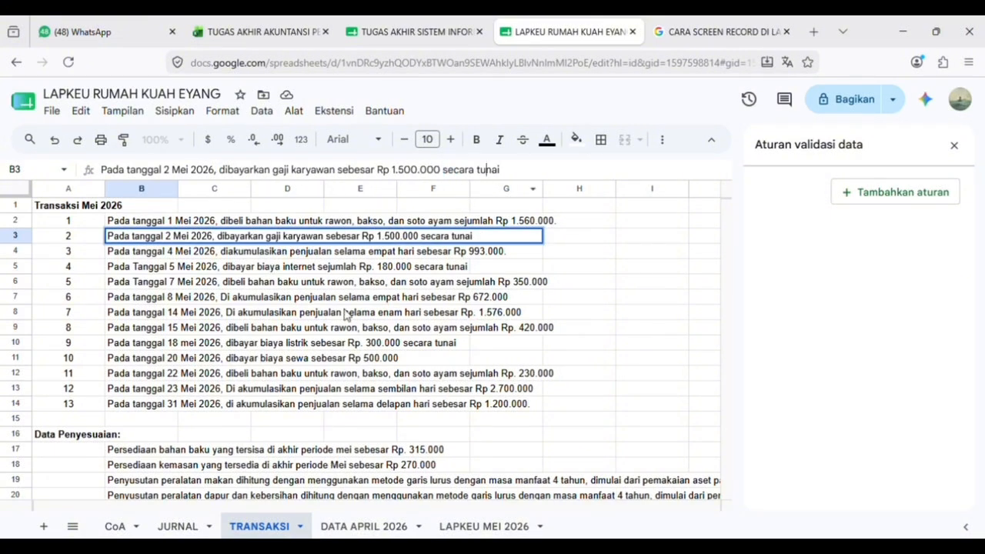
Enter the date 02/05/2026 in A14 on the JURNAL sheet.
click(186, 528)
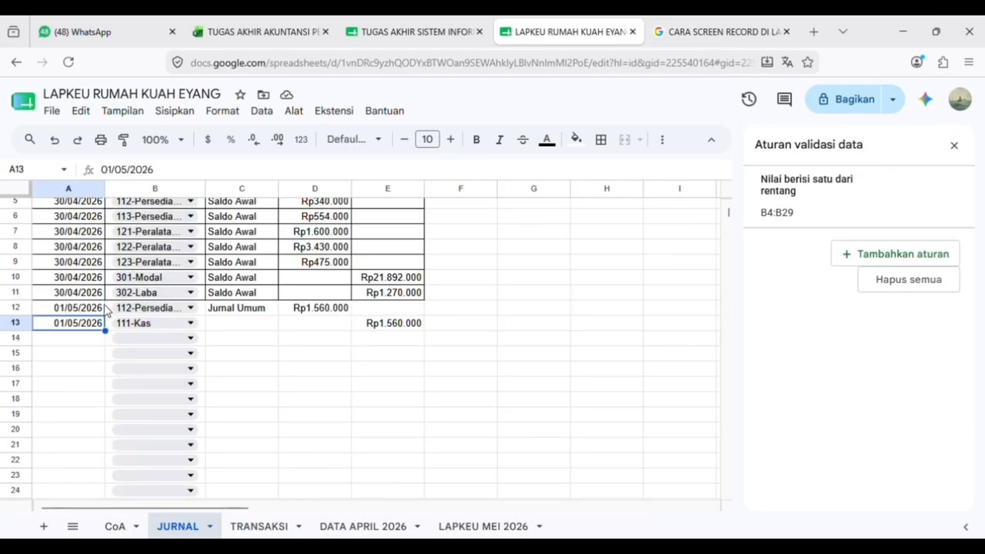
click(70, 345)
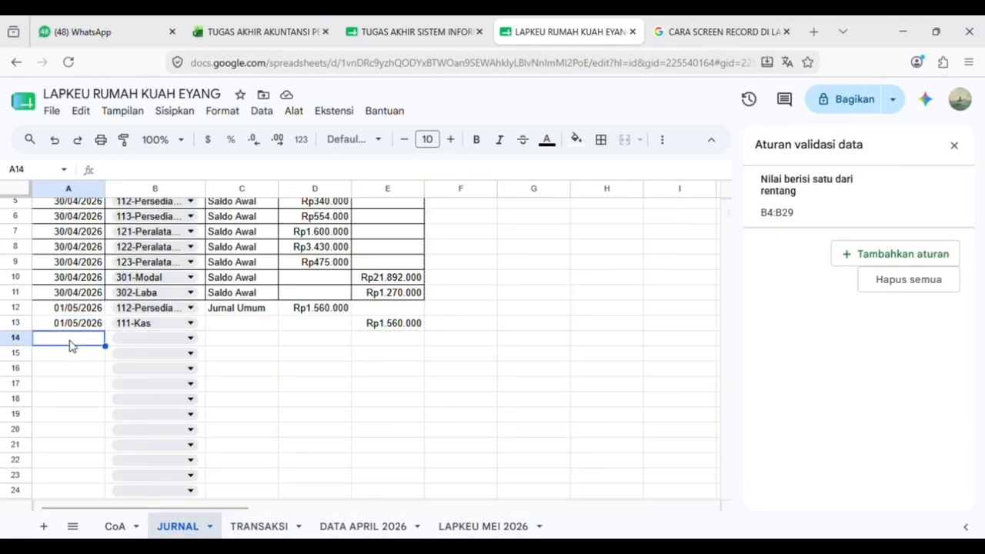
text(02)
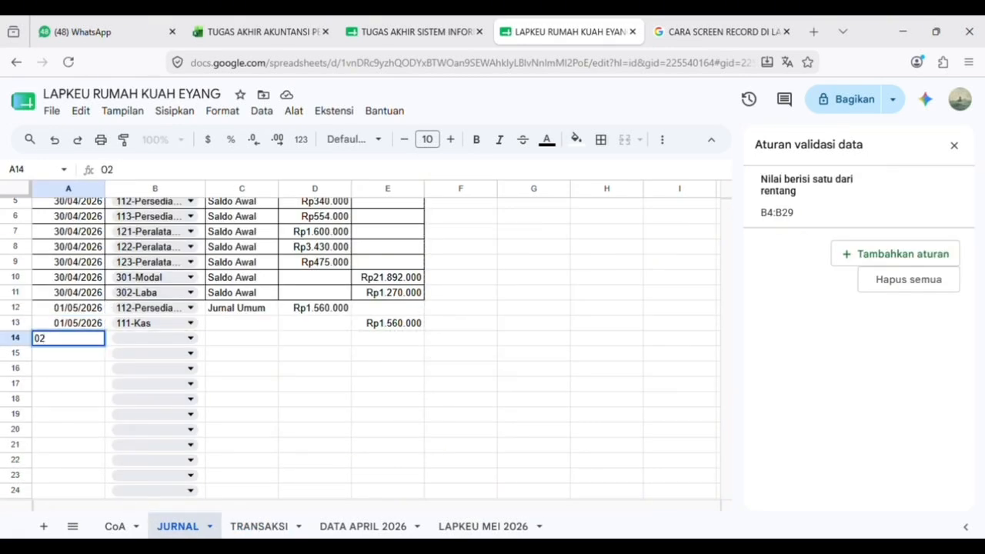
text(/05/2026)
key(Tab)
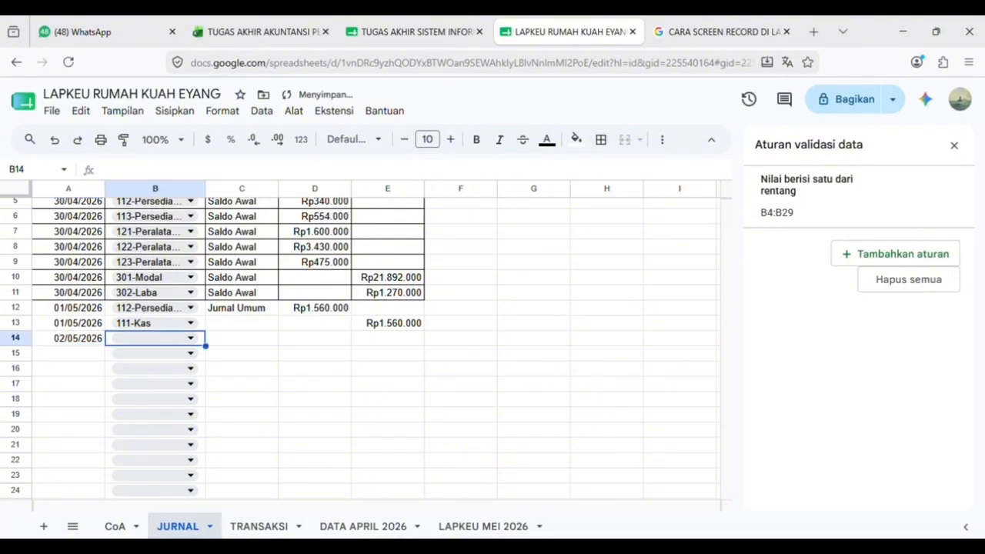
Choose 501-Biaya Gaji as the account in B14 for the 02/05/2026 entry.
click(191, 340)
scroll(185, 460, down, 1)
scroll(185, 459, down, 3)
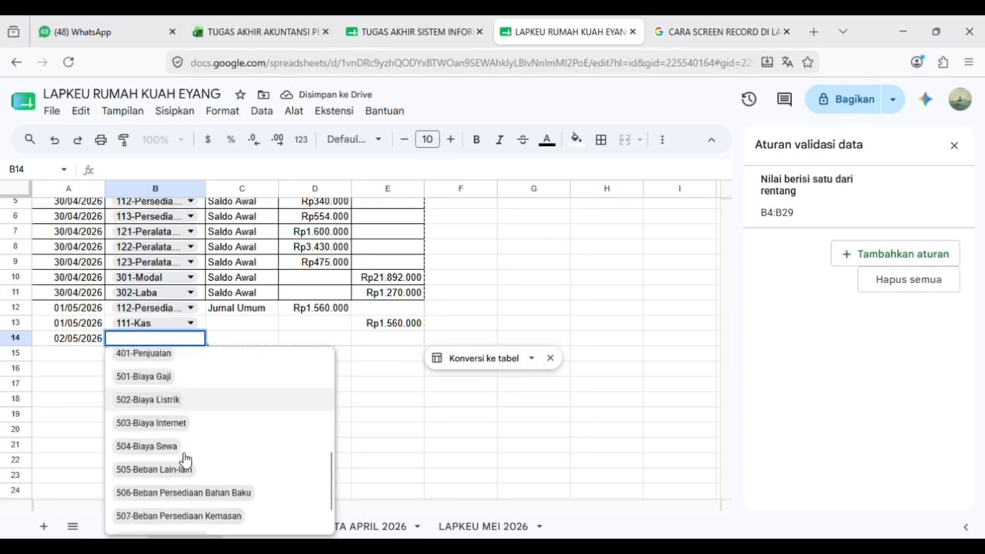
scroll(187, 457, up, 1)
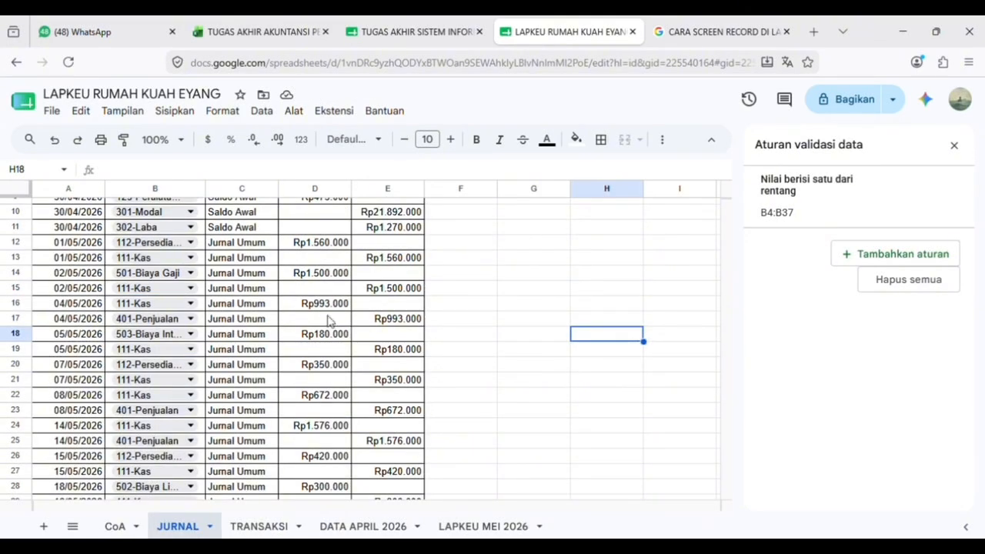
Close the data validation rules sidebar.
scroll(315, 346, down, 2)
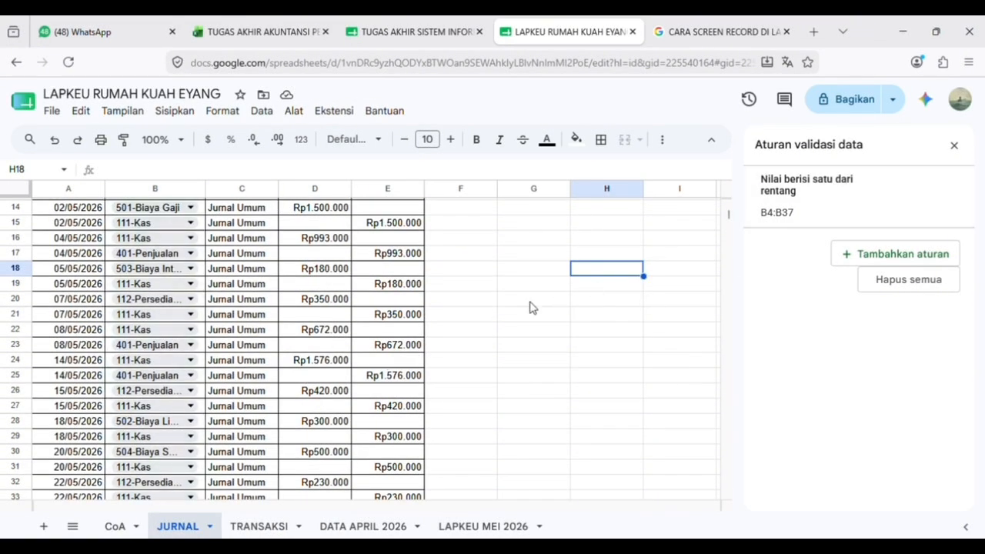
click(954, 145)
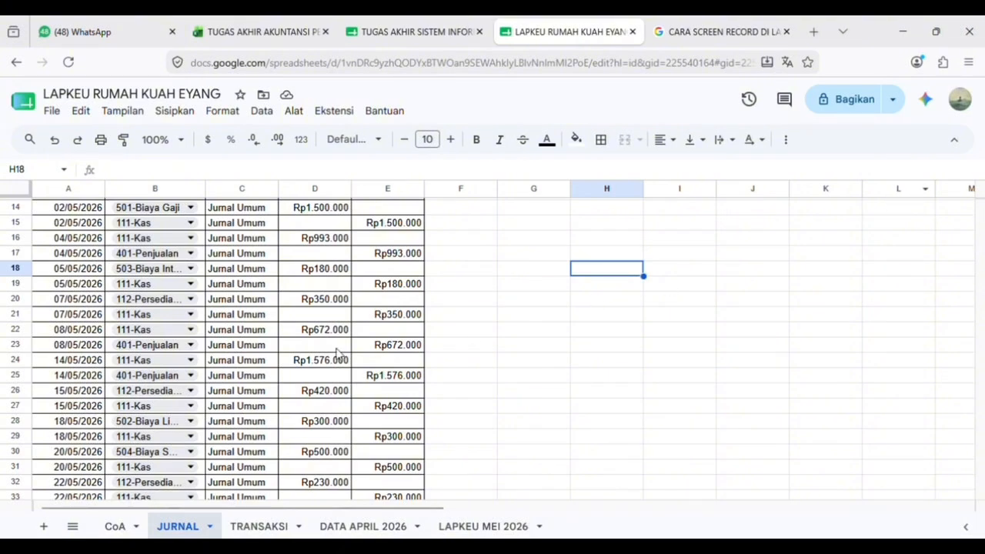
Enter the date 31/05/2026 in A38, the first empty row below the journal entries.
scroll(295, 414, down, 5)
click(89, 379)
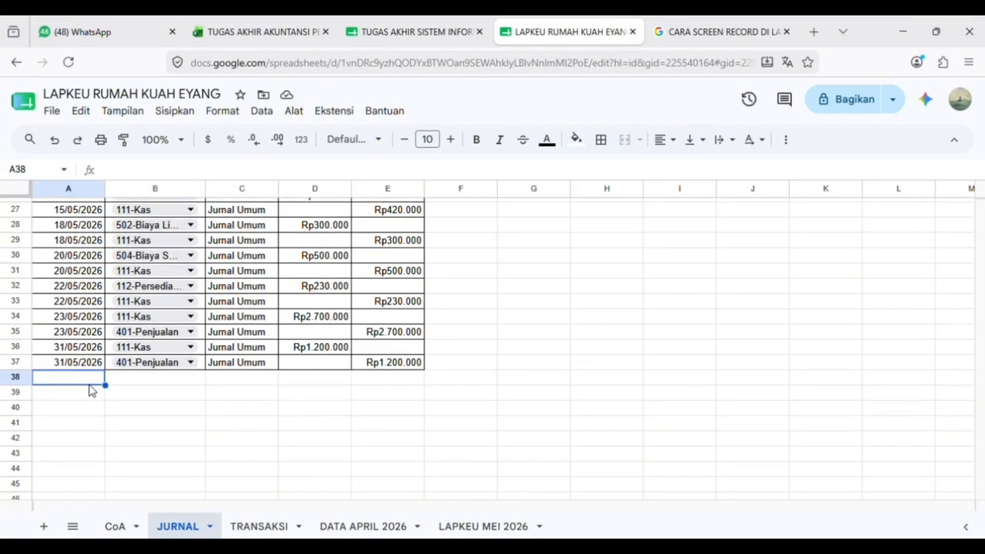
text(31.)
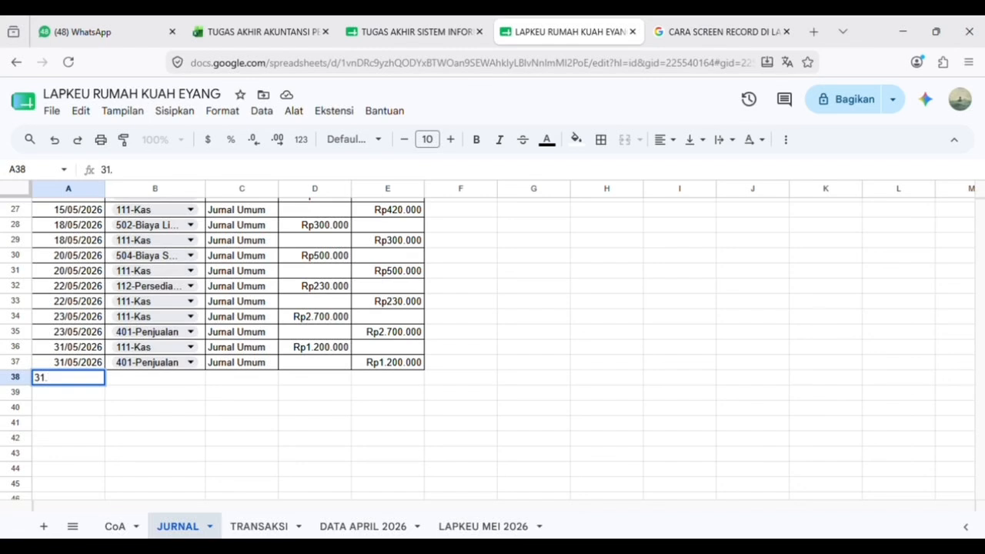
key(BackSpace)
text(/05/2026)
key(Tab)
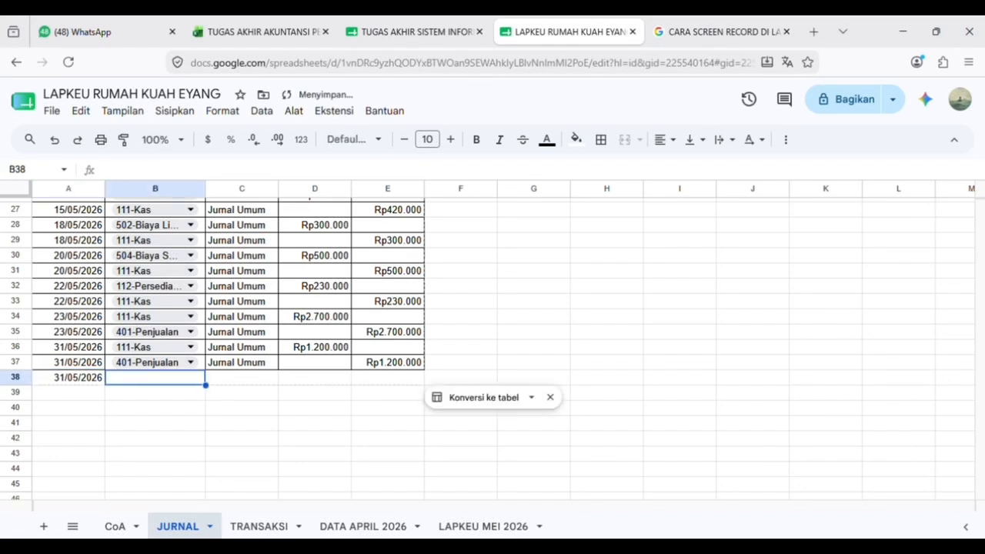
Fill the account dropdown from B37 down to B58.
click(198, 365)
drag(205, 371, 262, 518)
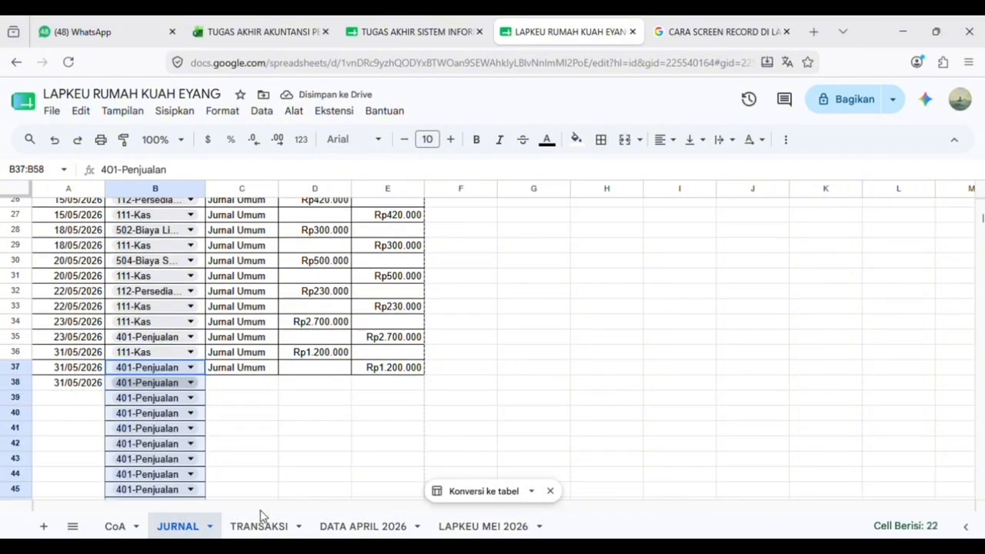
Examine the Data Penyesuaian entries on the TRANSAKSI sheet and return to the JURNAL sheet.
click(261, 526)
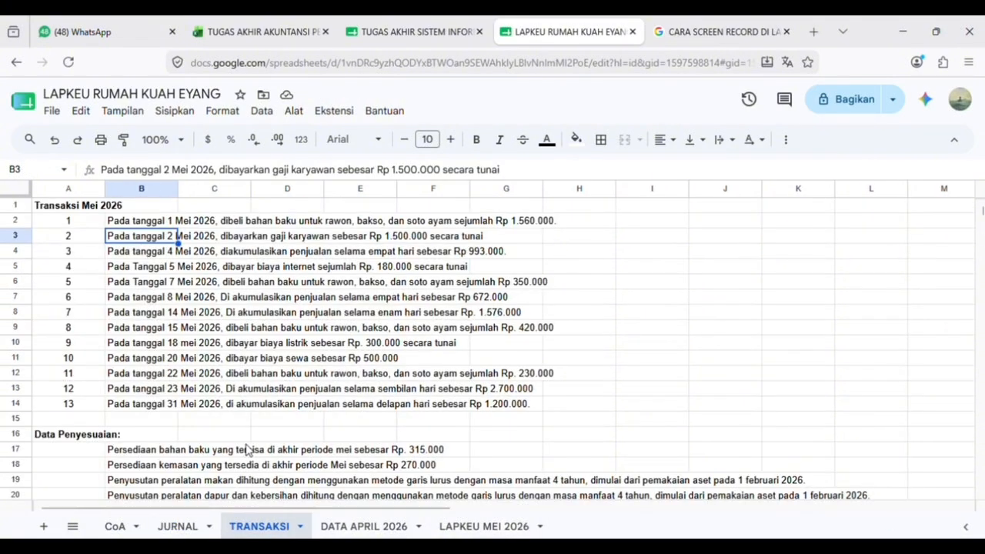
scroll(248, 451, down, 1)
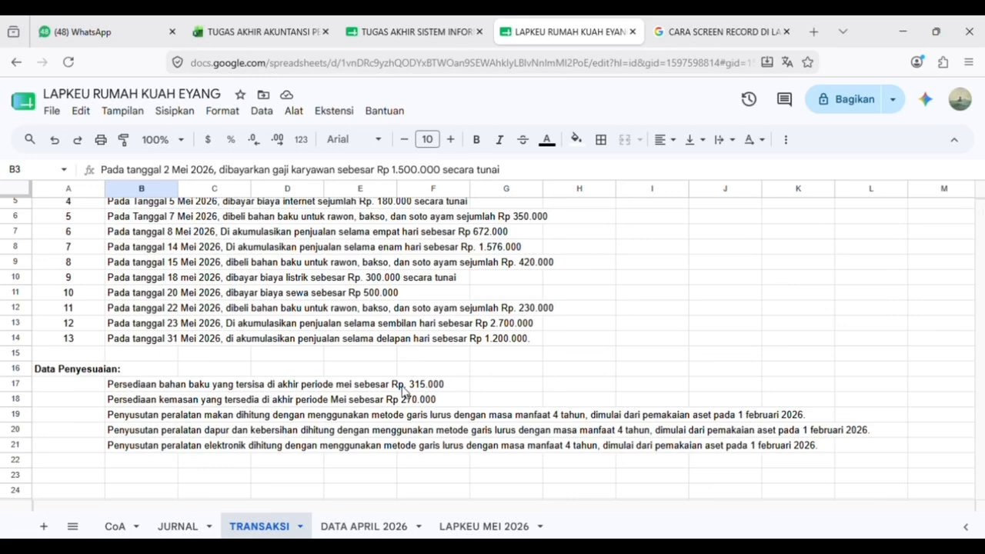
click(192, 526)
Set the account in B38 to 506-Beban Persediaan Bahan Baku.
click(185, 383)
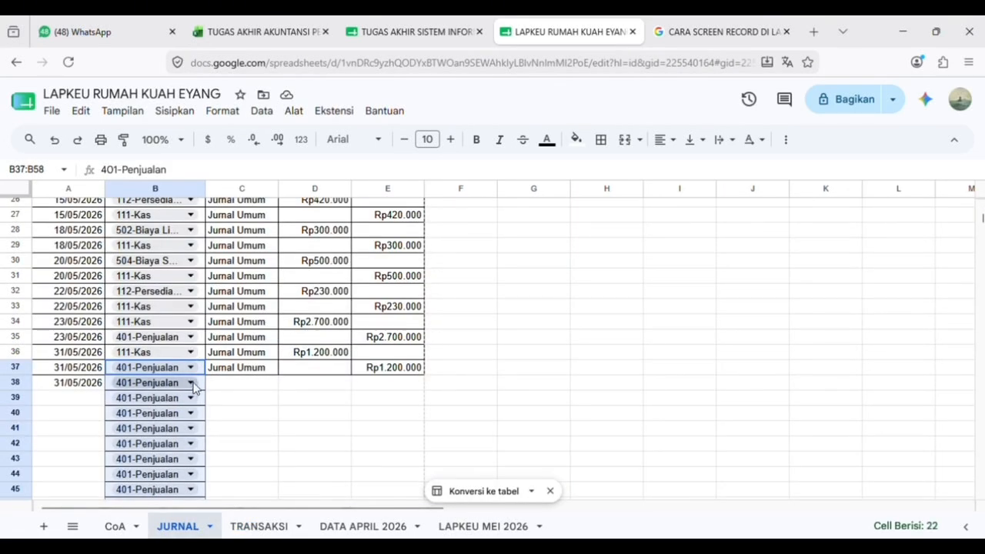
click(191, 382)
scroll(204, 472, down, 8)
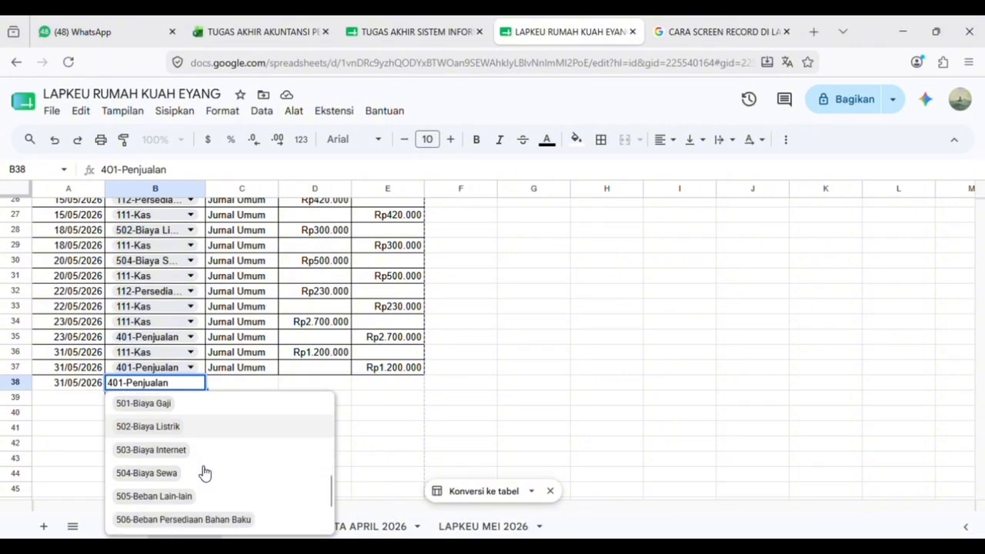
scroll(204, 472, up, 1)
scroll(204, 472, up, 2)
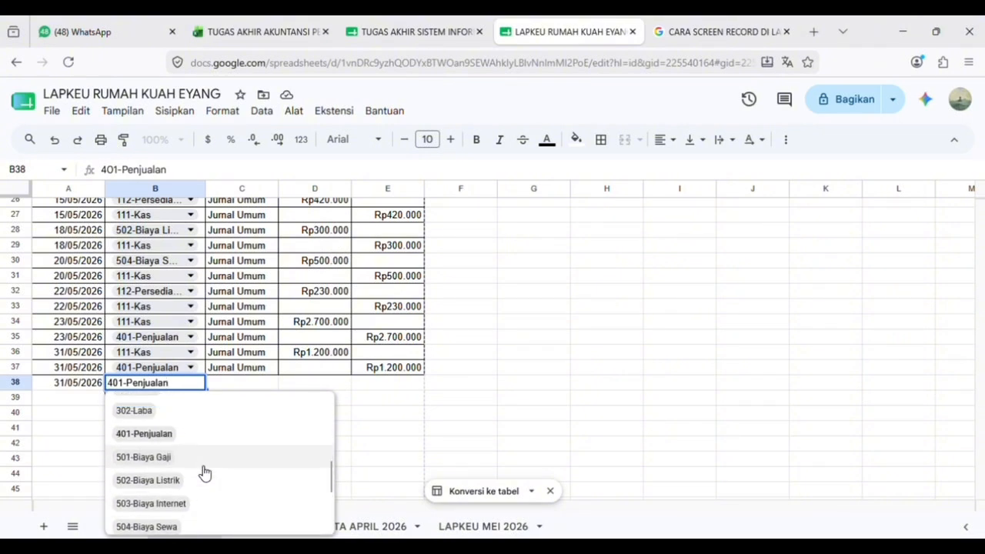
scroll(204, 472, down, 3)
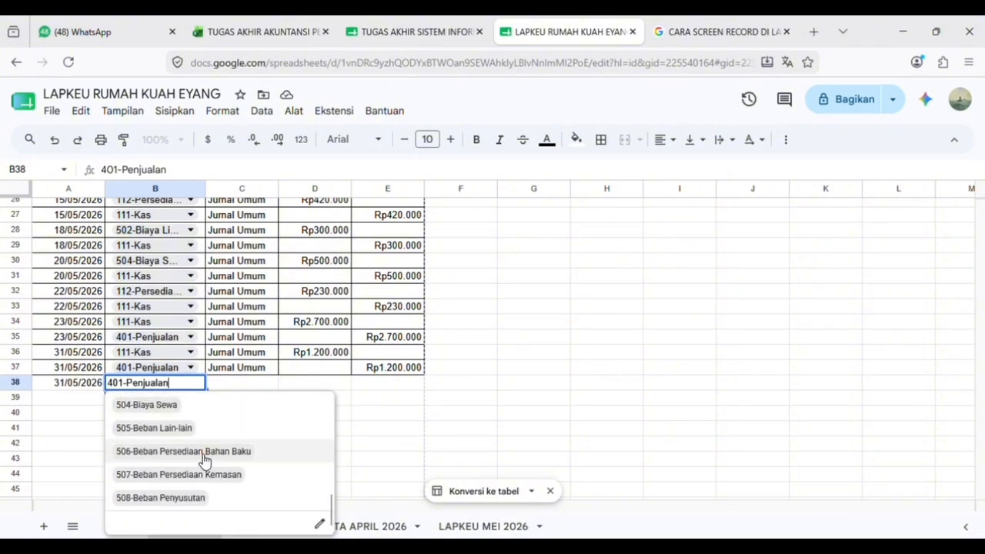
click(193, 451)
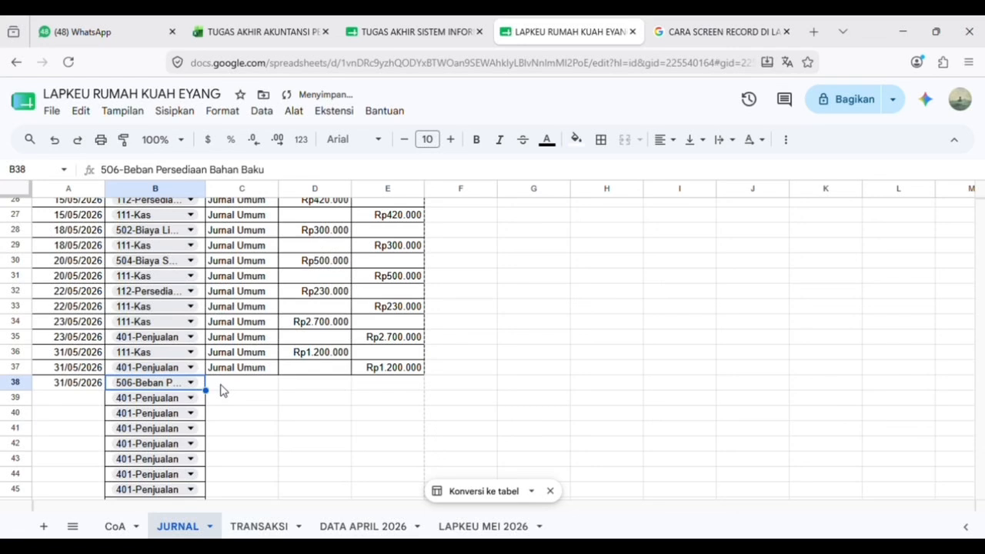
Enter "Jurnal Penyesuaian" as the description in C38.
click(253, 388)
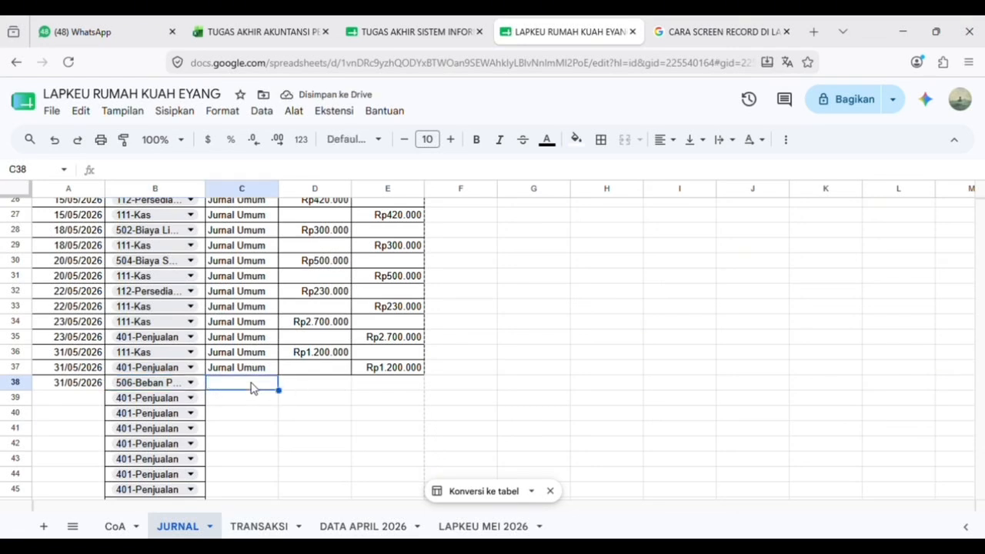
text(Jurnal)
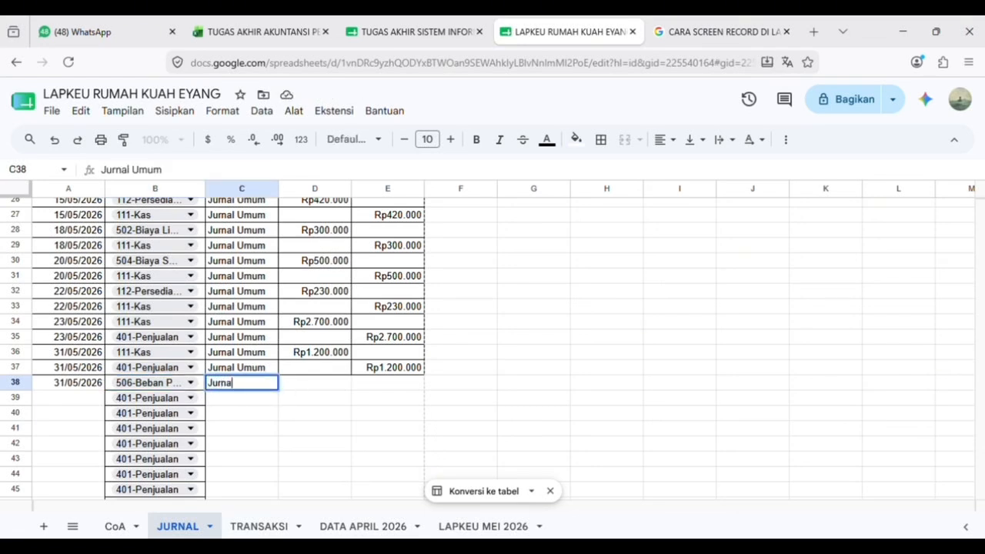
text( Penyesuaian)
key(Tab)
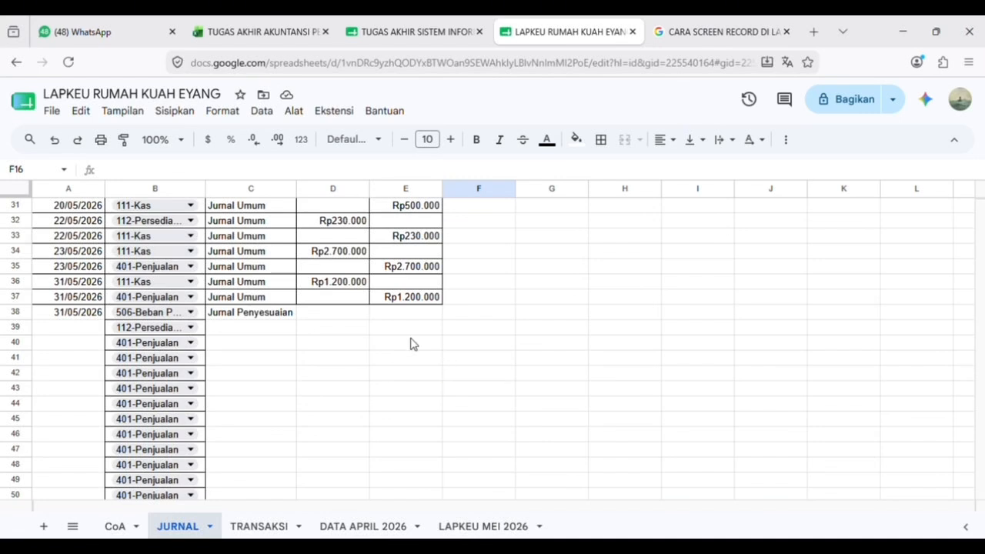
Enter 2585000 as the debit amount in D38 for the raw-material expense adjustment.
click(327, 318)
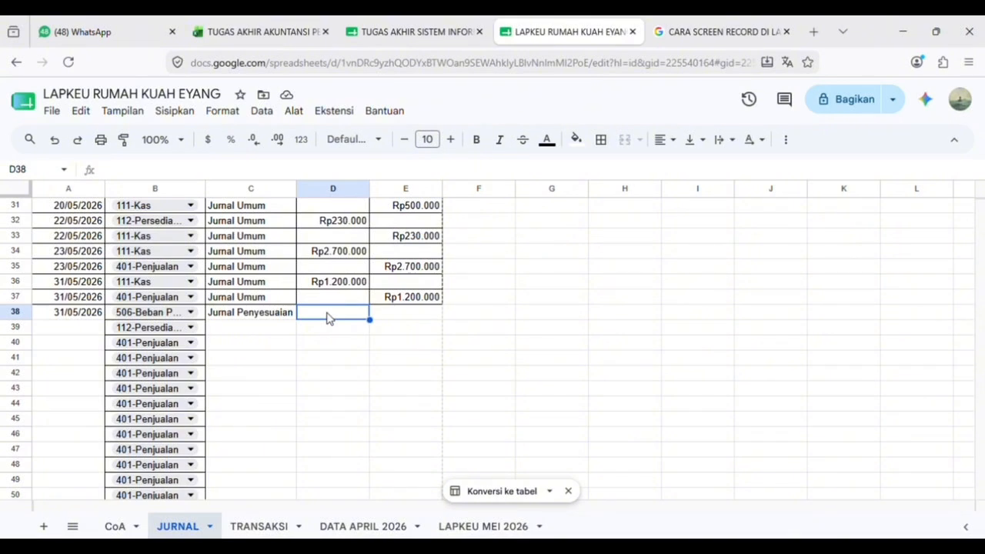
text(25)
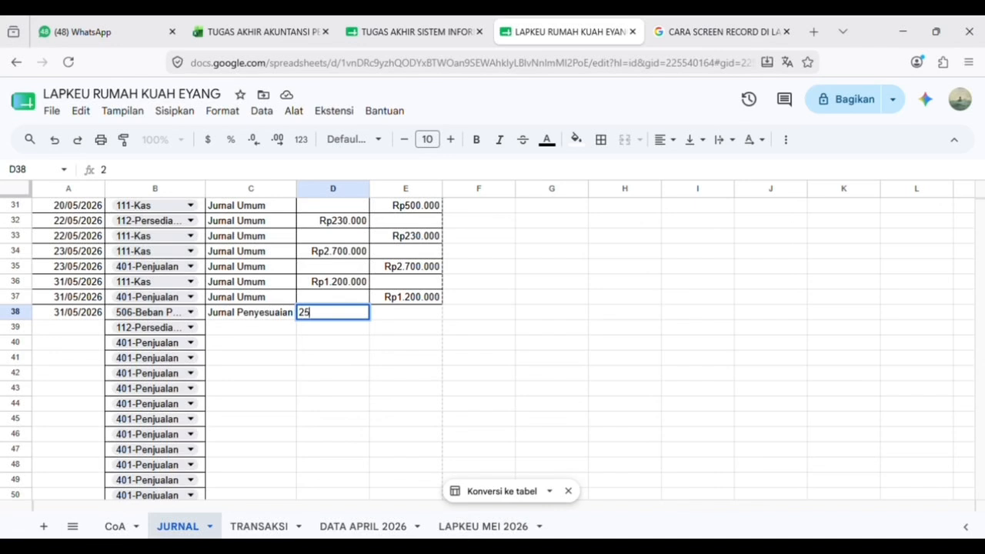
text(85)
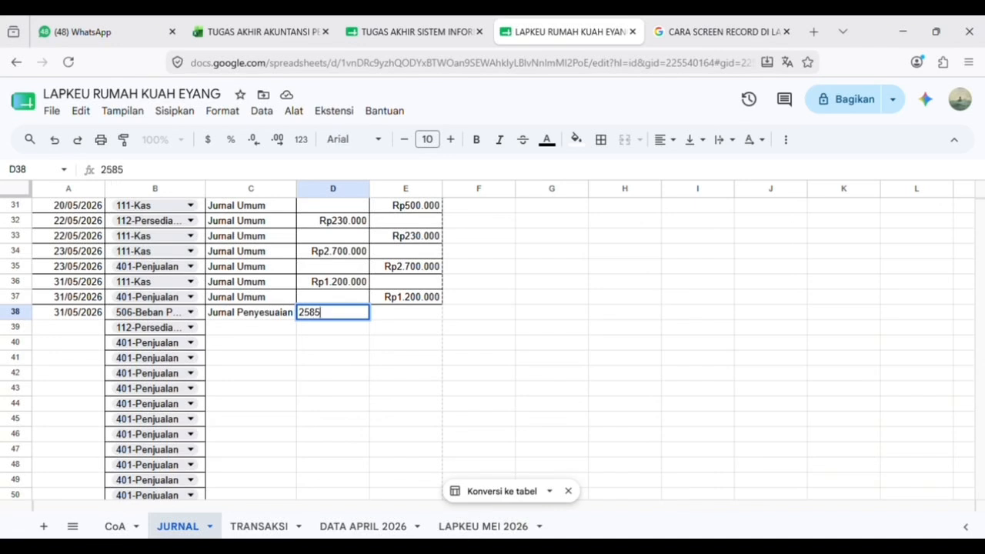
text(000)
key(Return)
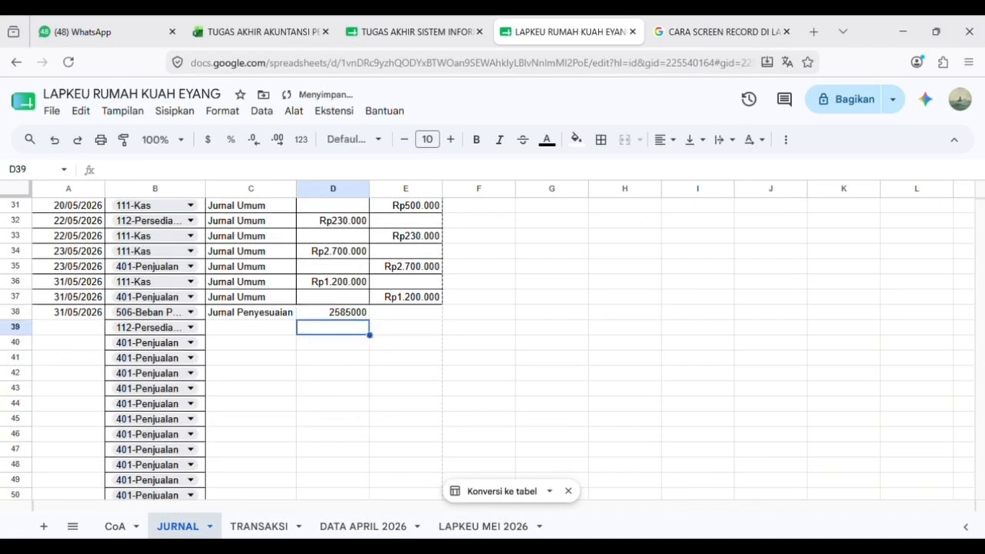
Enter 2585000 as the credit amount in E39 for the raw-material inventory line.
click(385, 333)
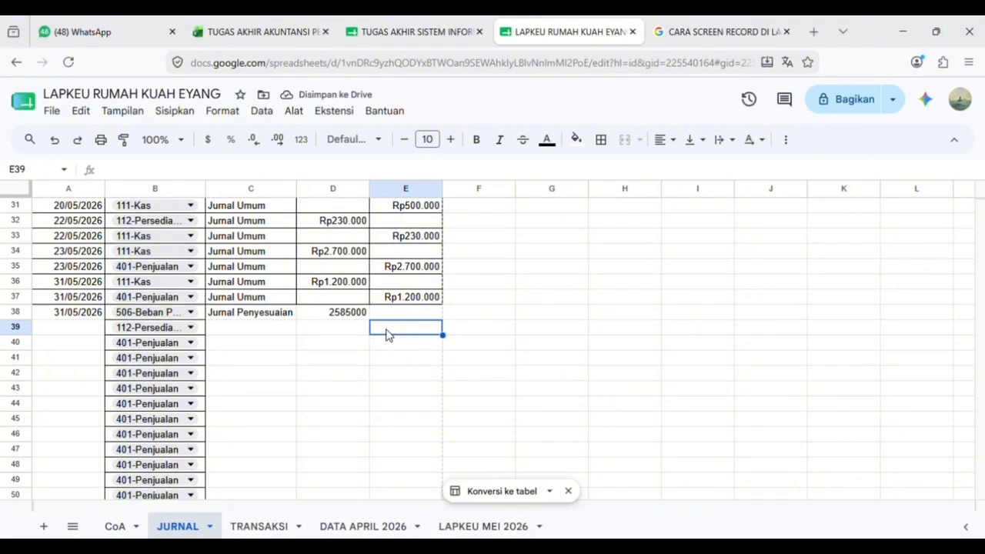
text(258)
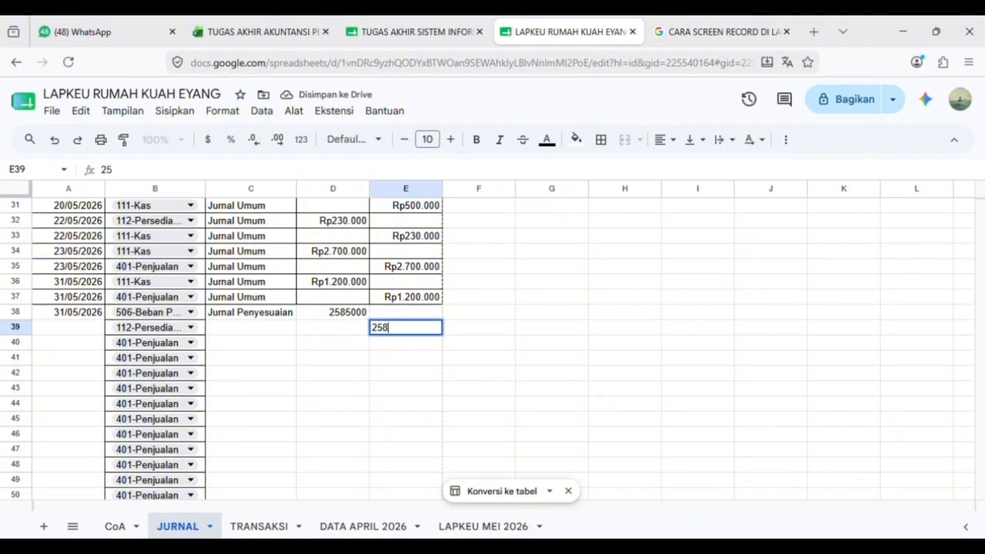
text(5000)
key(Return)
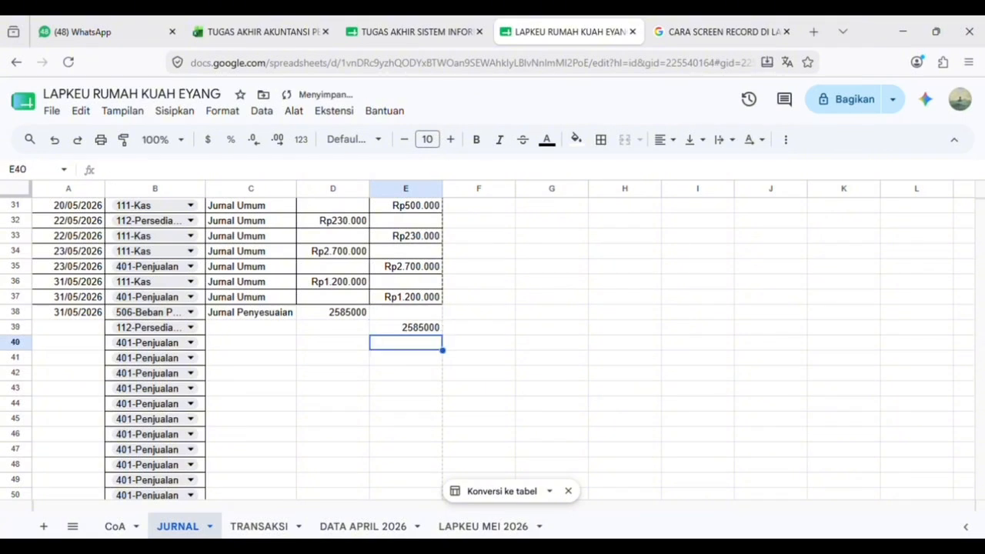
Enter the date 31/05/2026 in A39 and A40.
click(76, 316)
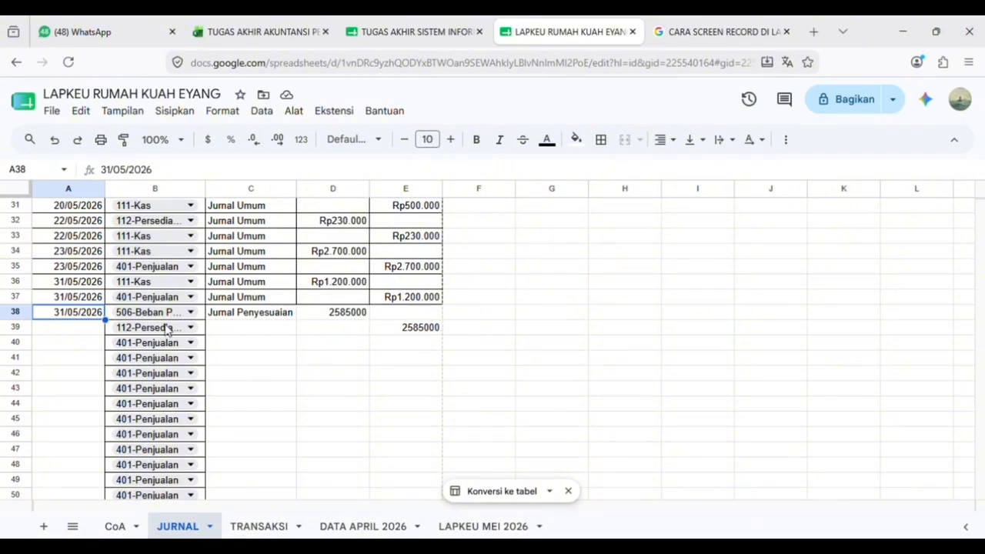
click(75, 333)
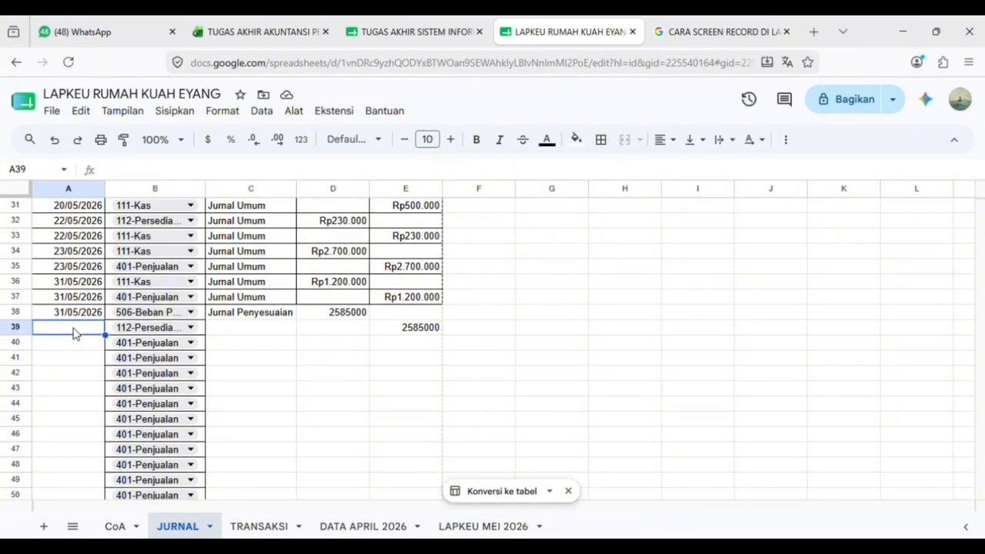
text(31)
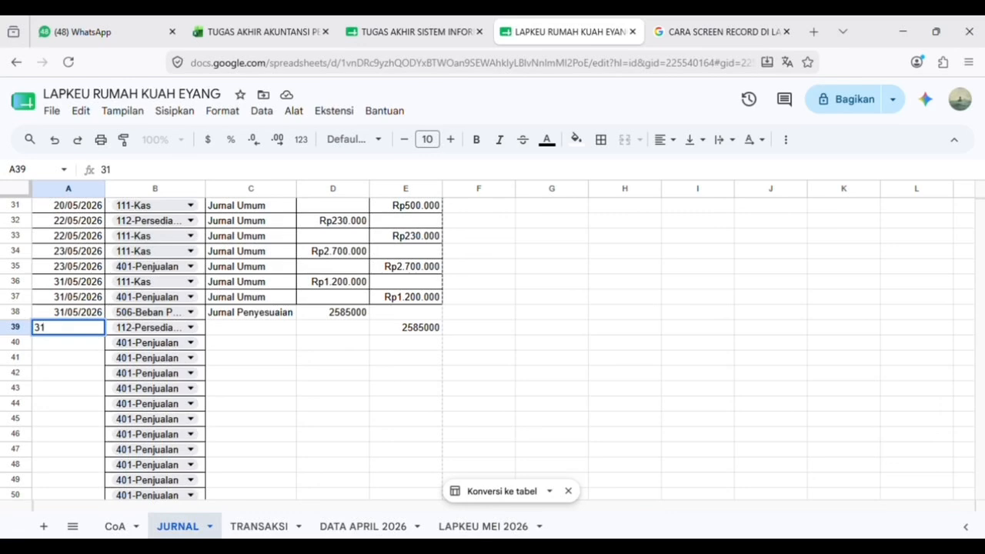
text(/05/2026)
key(Return)
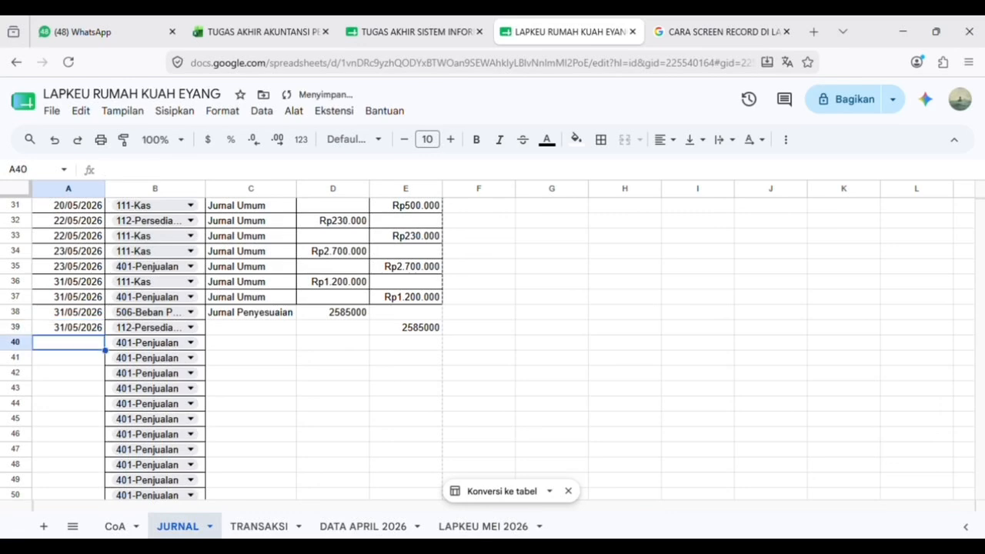
Check the packaging adjustment on the TRANSAKSI sheet and set the account in B40 of JURNAL to 507-Beban Persediaan Kemasan.
click(262, 525)
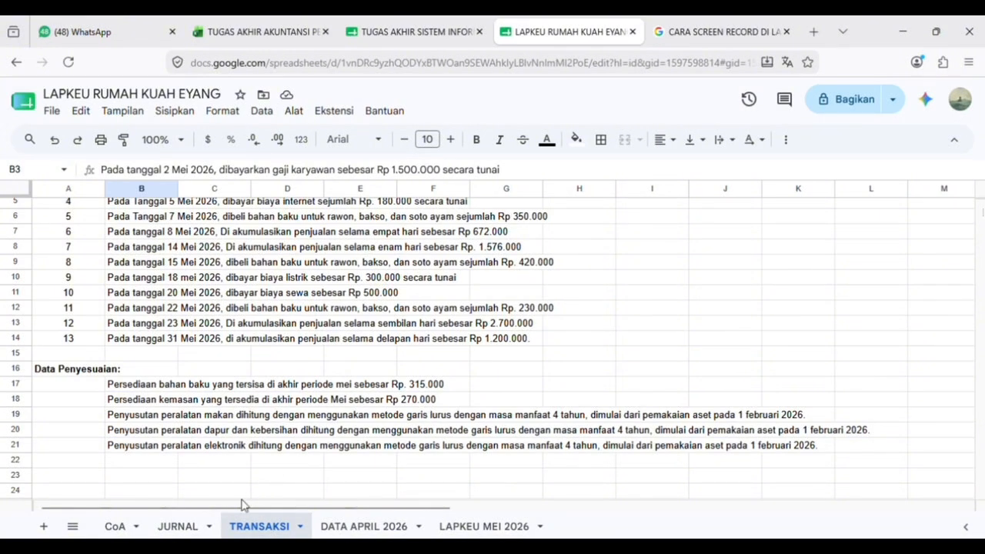
click(179, 528)
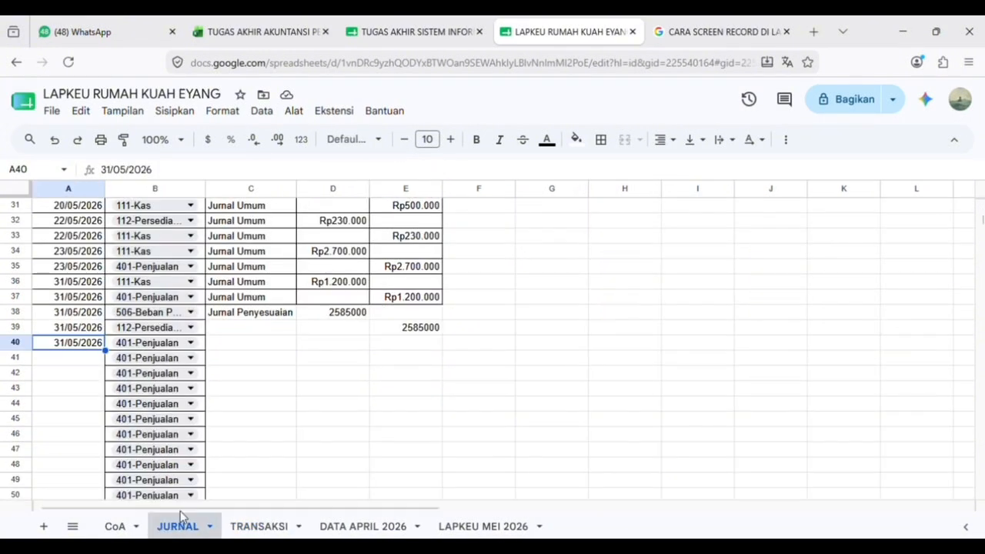
click(189, 344)
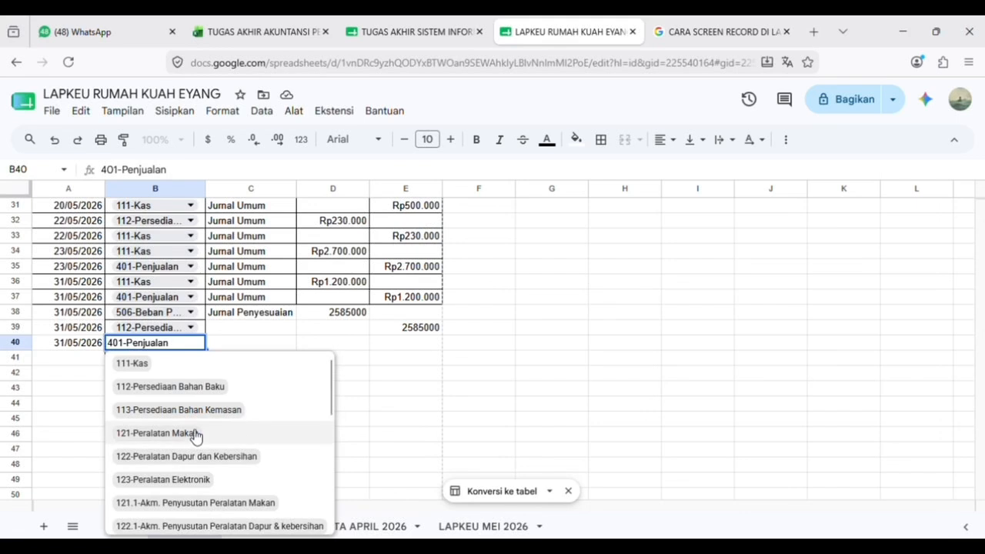
scroll(196, 436, down, 3)
scroll(196, 436, down, 2)
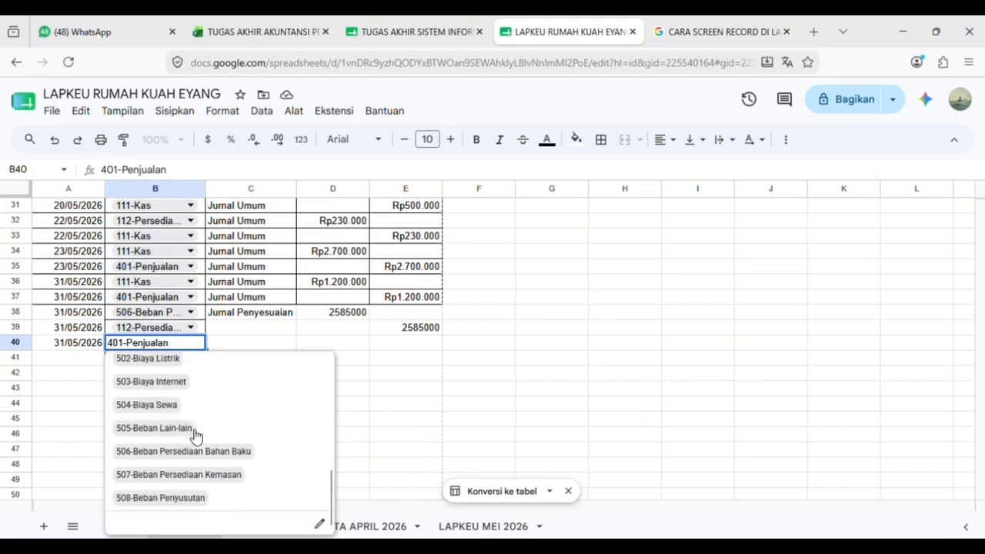
click(201, 477)
Set the account in B41 of the journal to 113-Persediaan Bahan Kemasan.
click(191, 360)
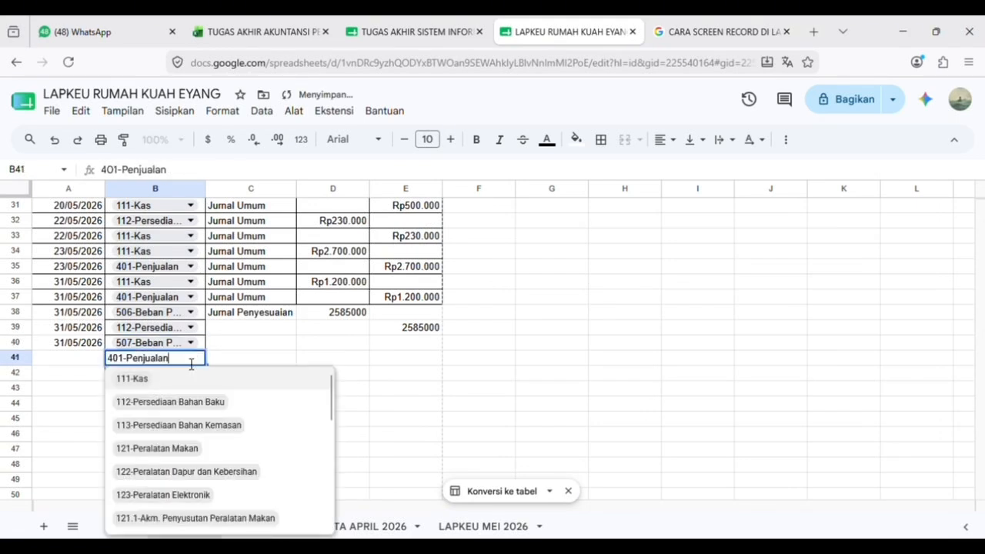
scroll(211, 434, down, 10)
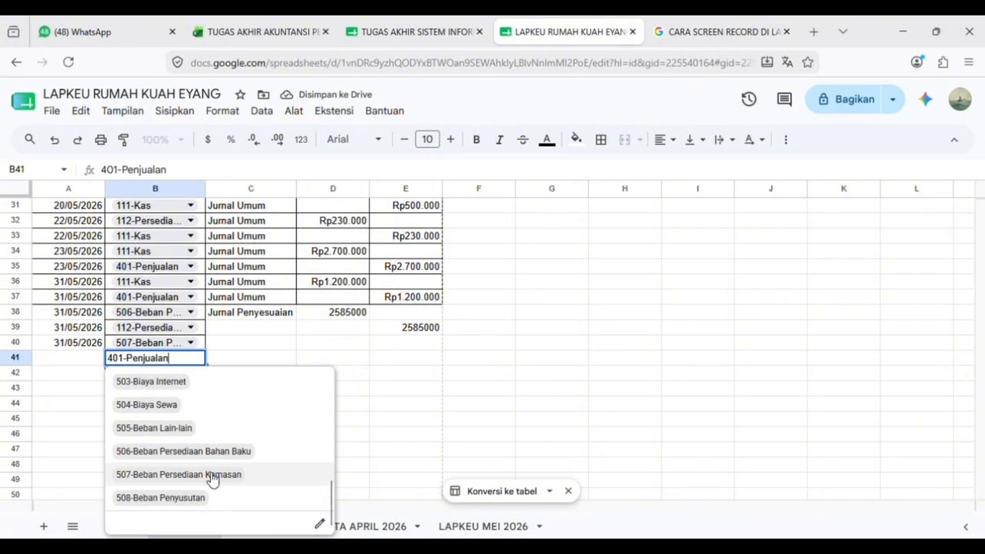
scroll(216, 468, up, 2)
scroll(213, 466, up, 3)
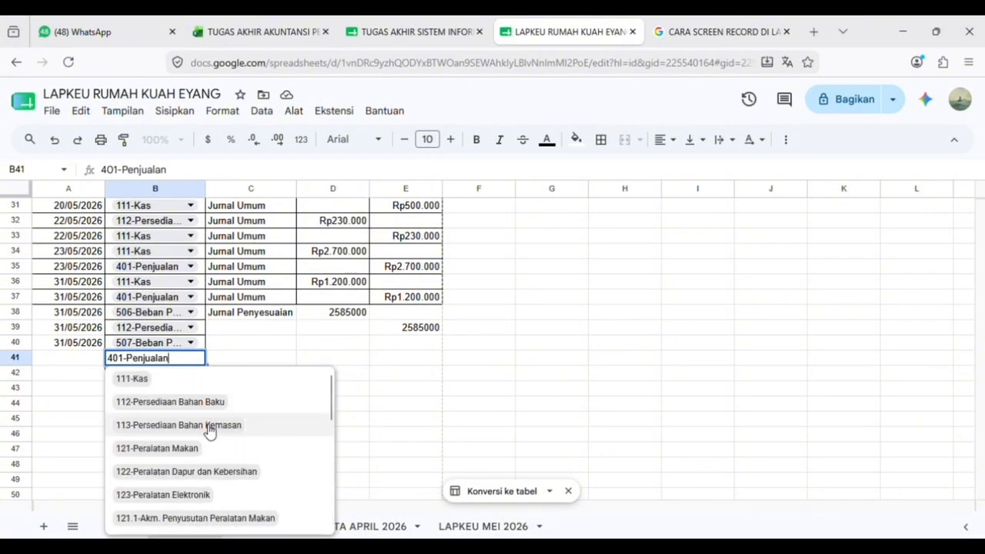
click(207, 426)
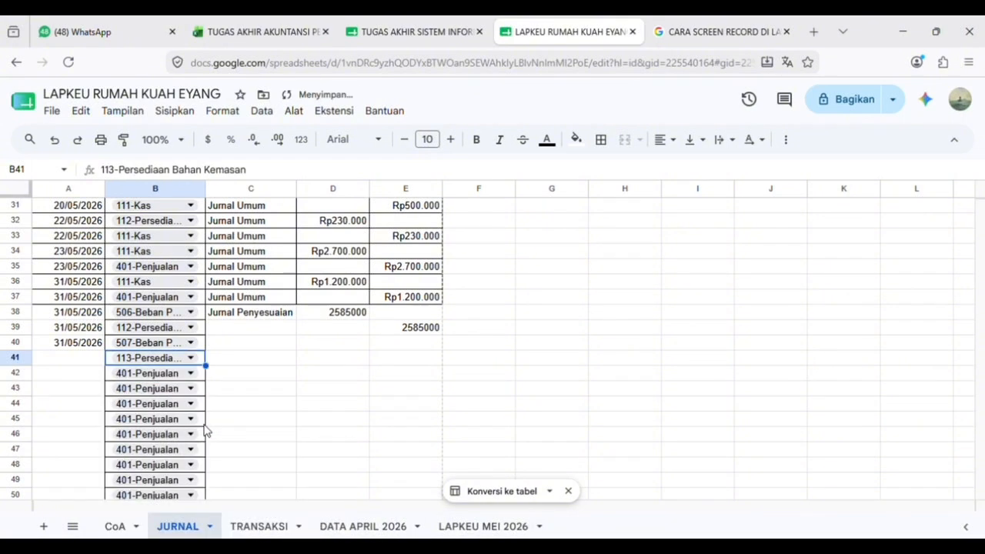
click(288, 345)
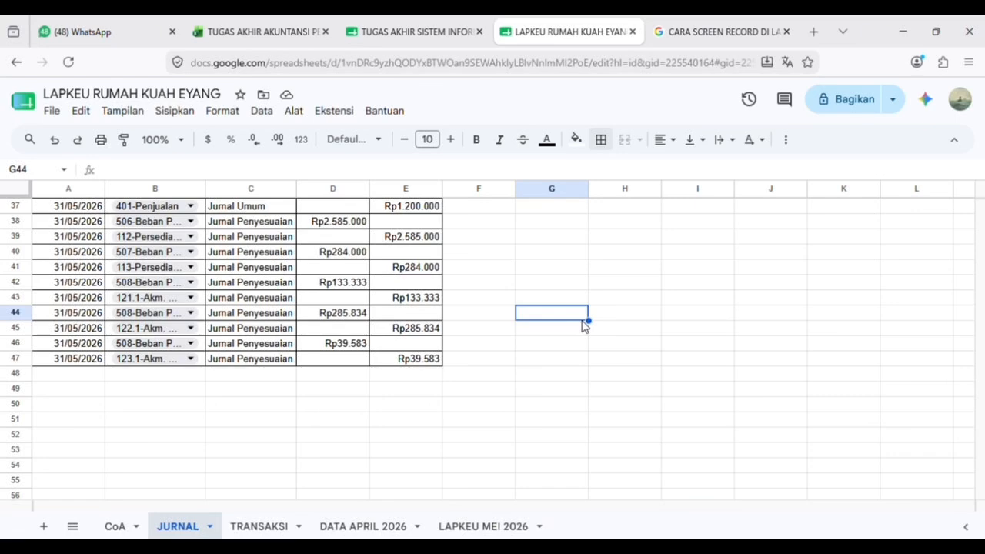
Merge the JURNAL MEI 2026 title across A1:E1, centre it horizontally and make it bold.
scroll(314, 376, up, 12)
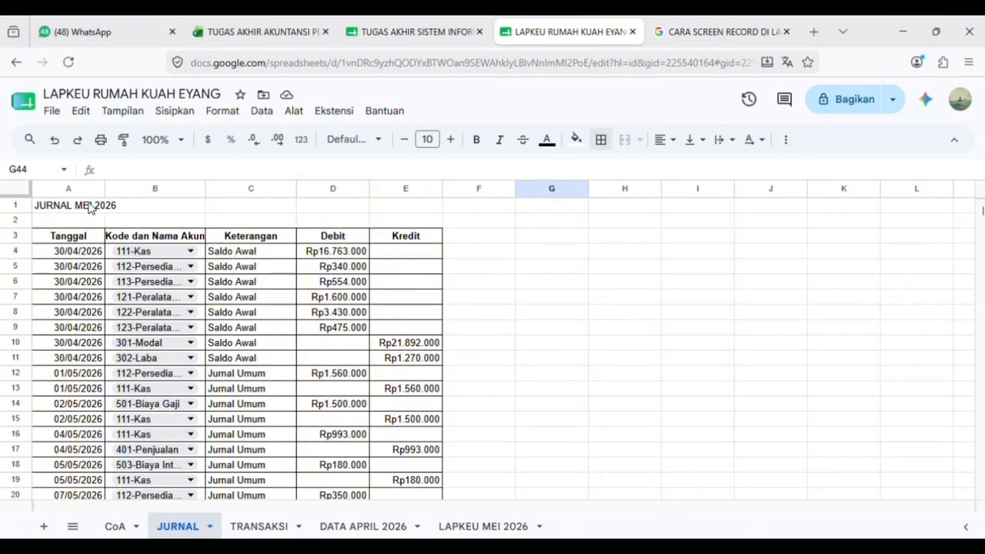
drag(92, 206, 277, 206)
drag(388, 200, 438, 205)
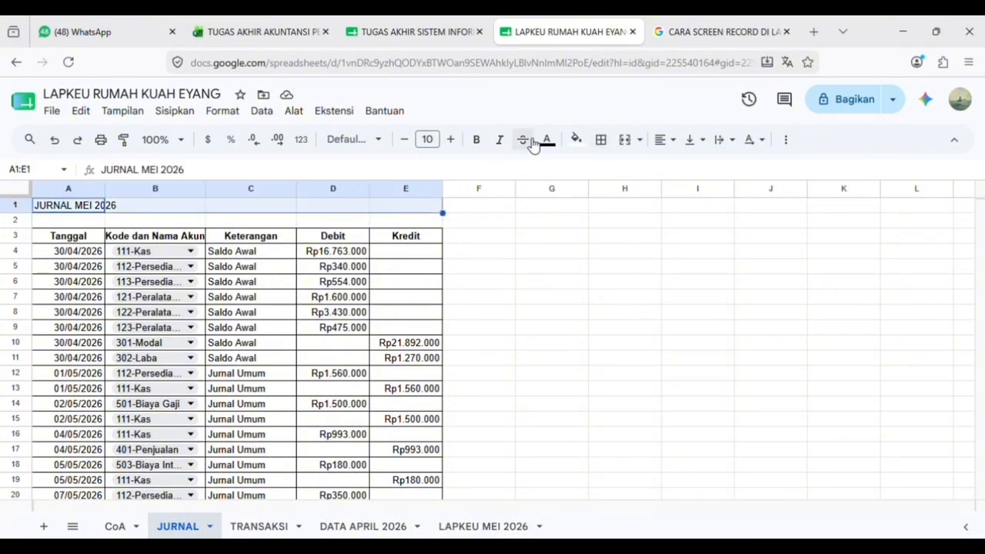
click(628, 146)
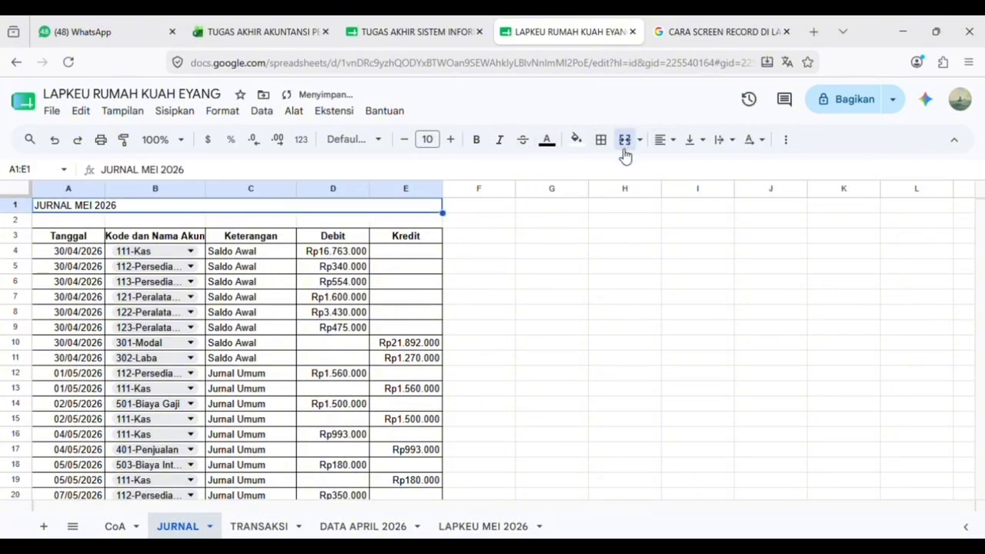
click(664, 140)
click(688, 167)
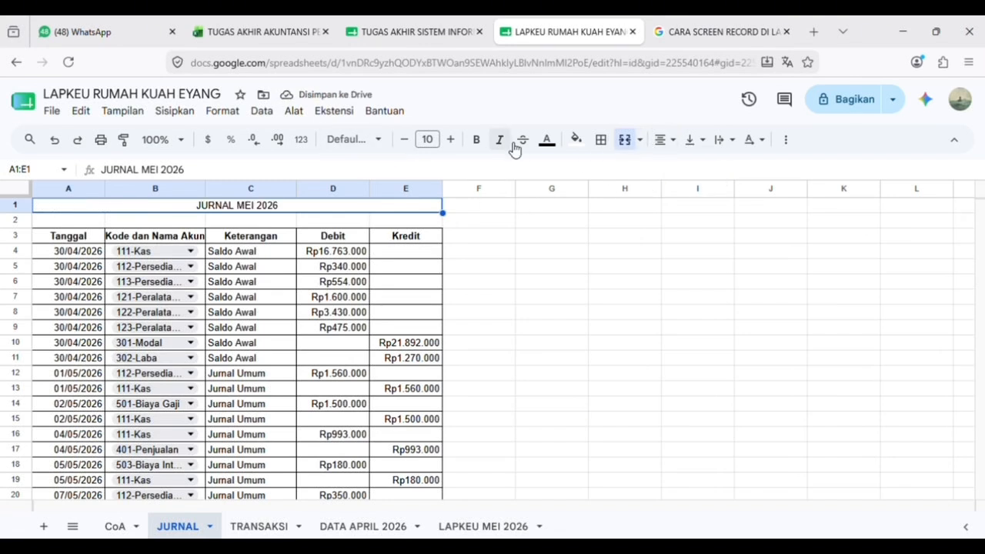
click(477, 139)
click(551, 284)
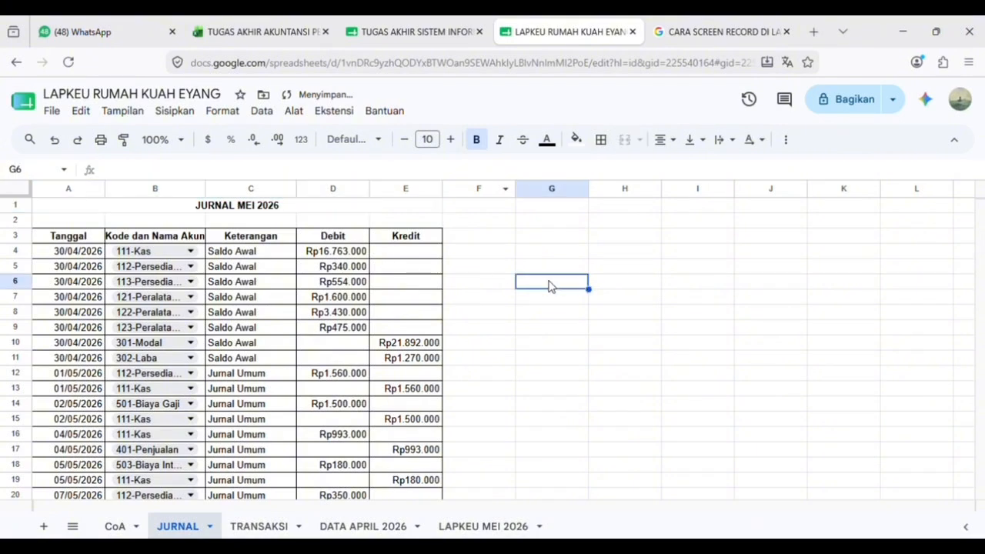
Start a pivot table on the LAPKEU MEI 2026 sheet, placing it in the existing sheet at cell A1.
scroll(384, 269, down, 9)
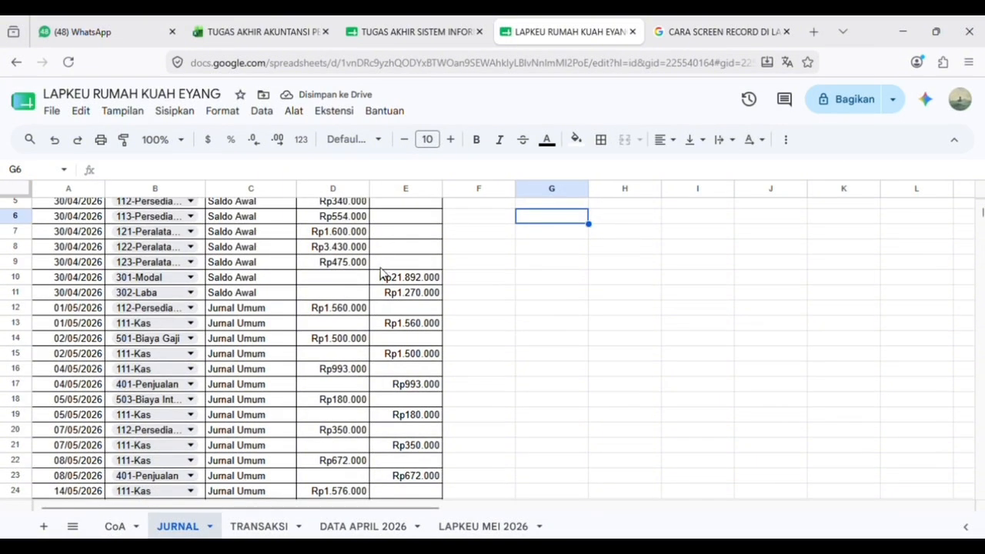
scroll(356, 275, down, 2)
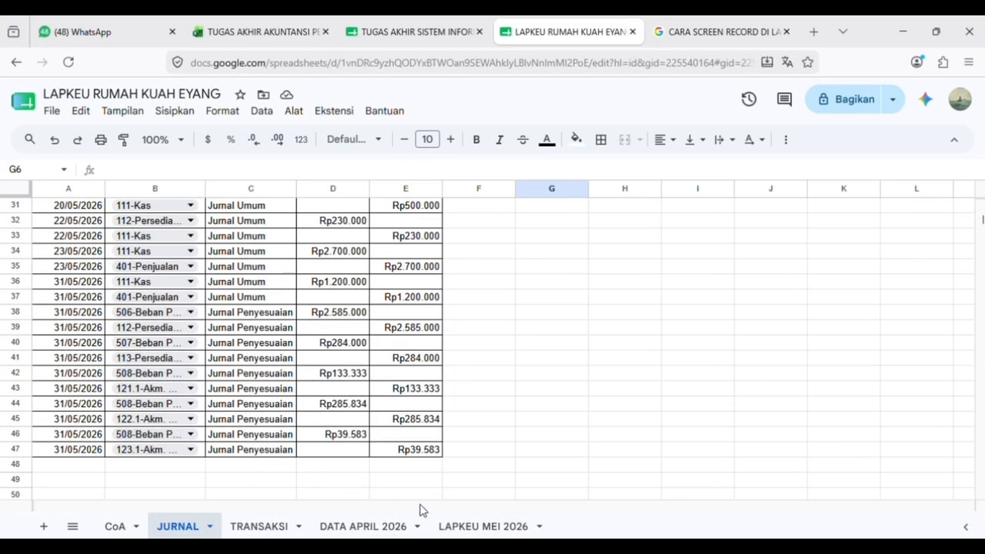
click(464, 529)
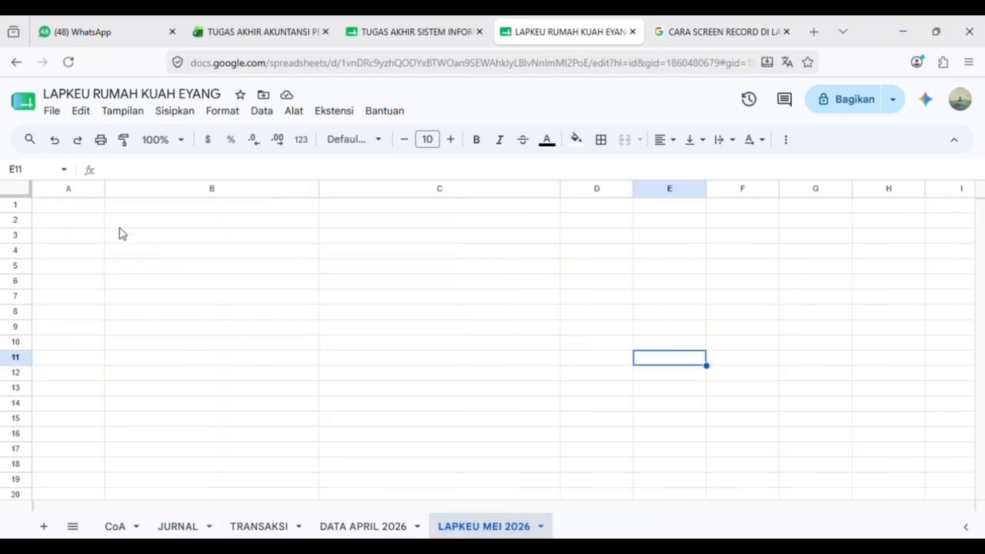
click(82, 207)
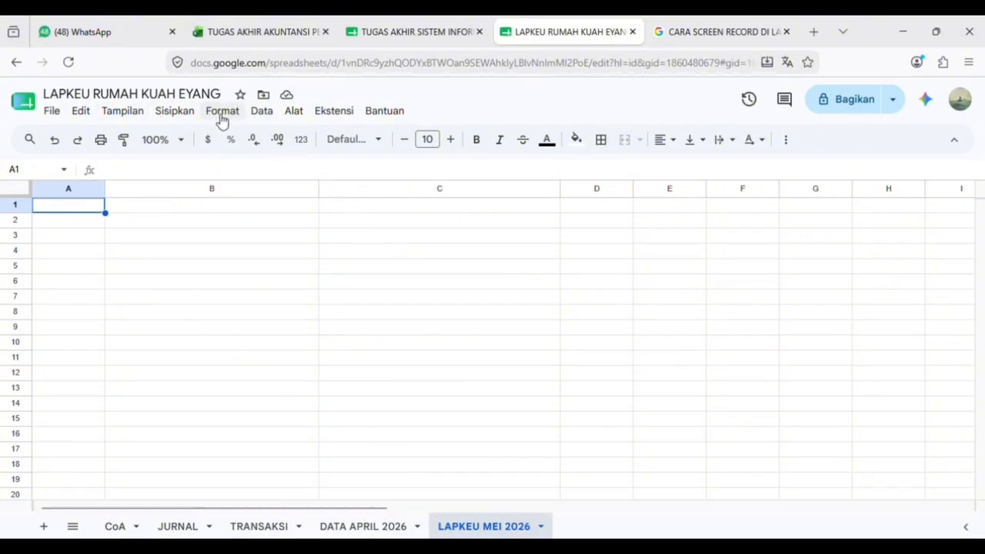
click(191, 117)
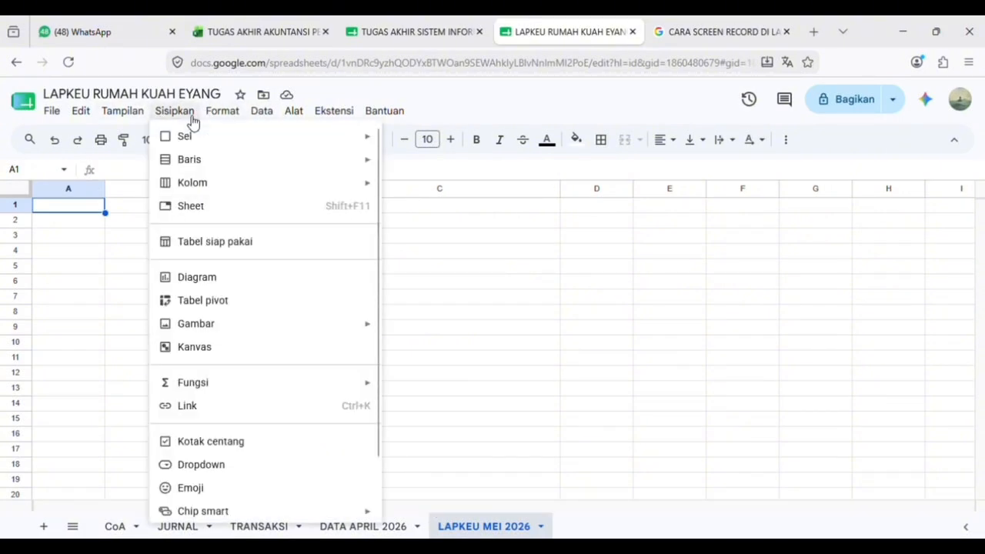
click(193, 306)
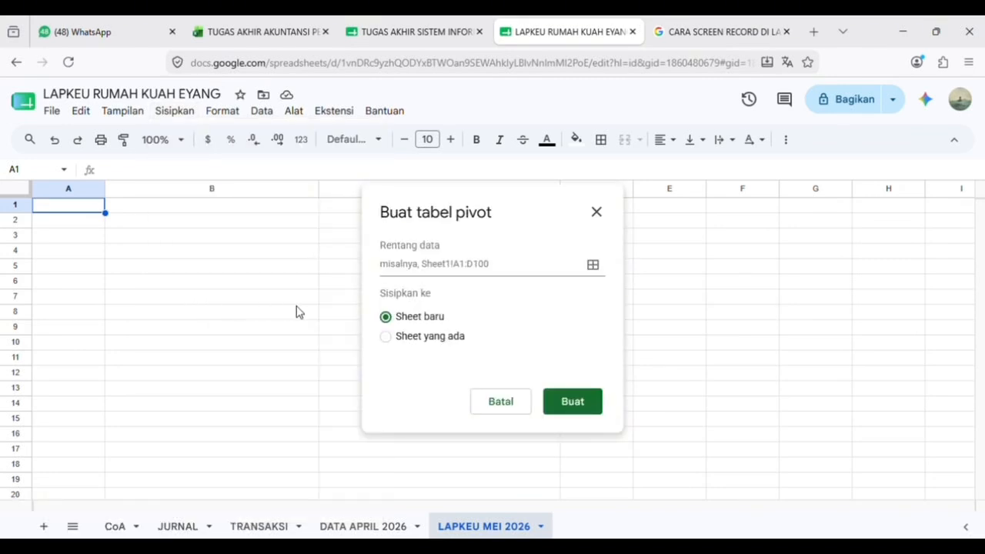
click(387, 339)
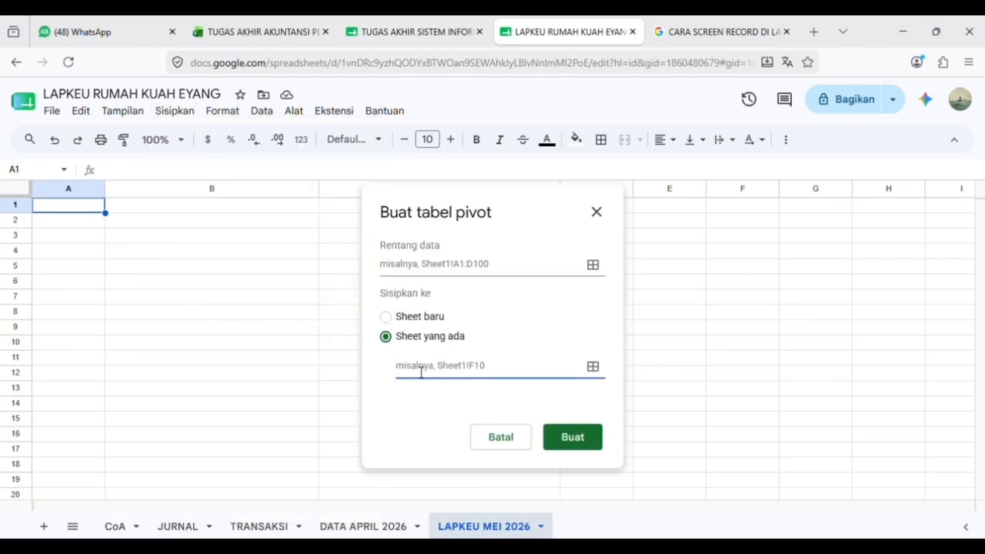
click(84, 208)
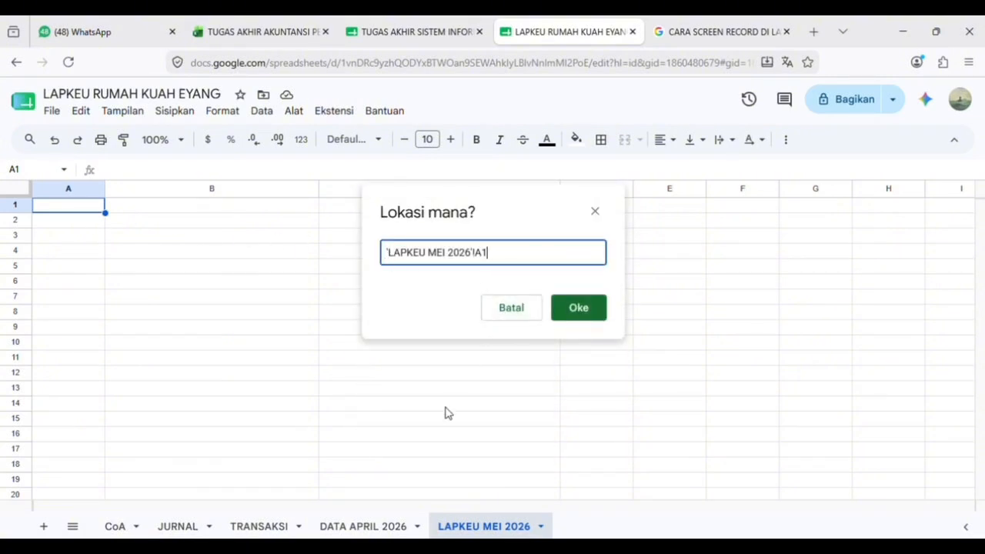
click(591, 316)
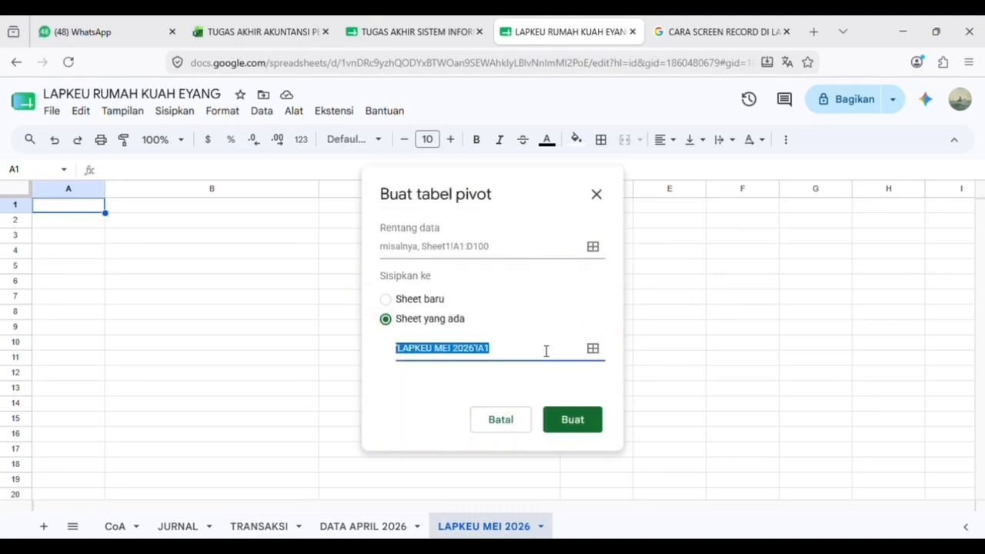
Set the pivot table's data range to JURNAL!B3:E47 and create the table.
click(497, 256)
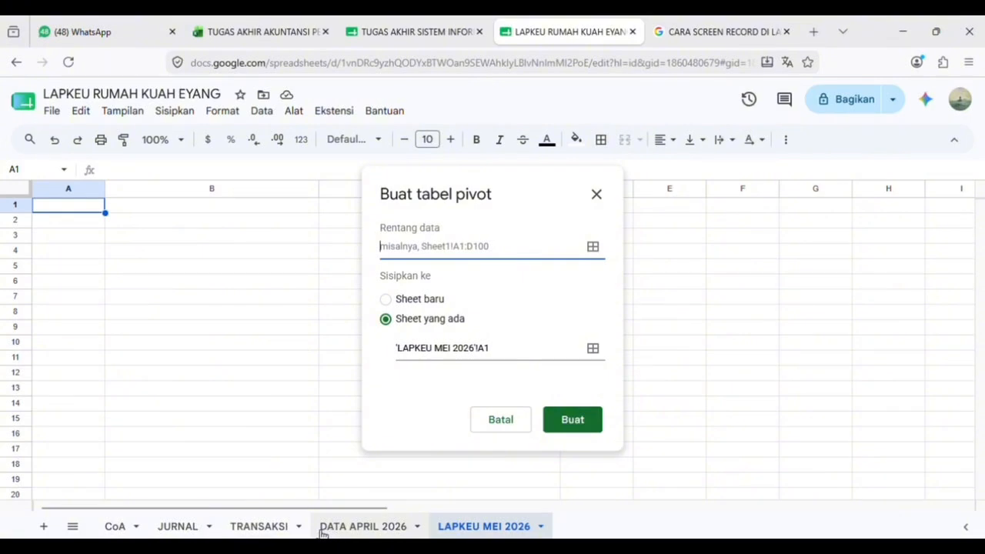
click(192, 528)
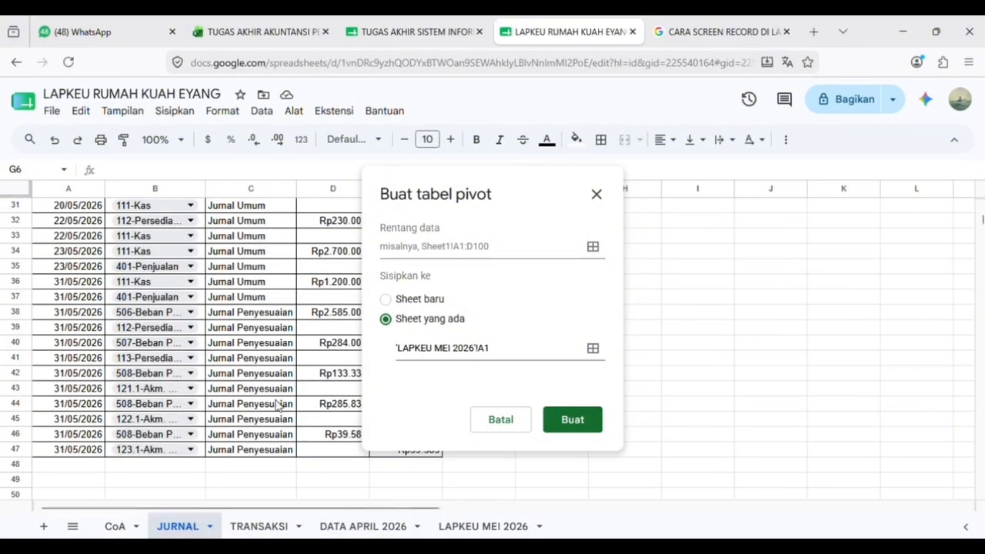
scroll(291, 397, up, 10)
scroll(299, 384, up, 2)
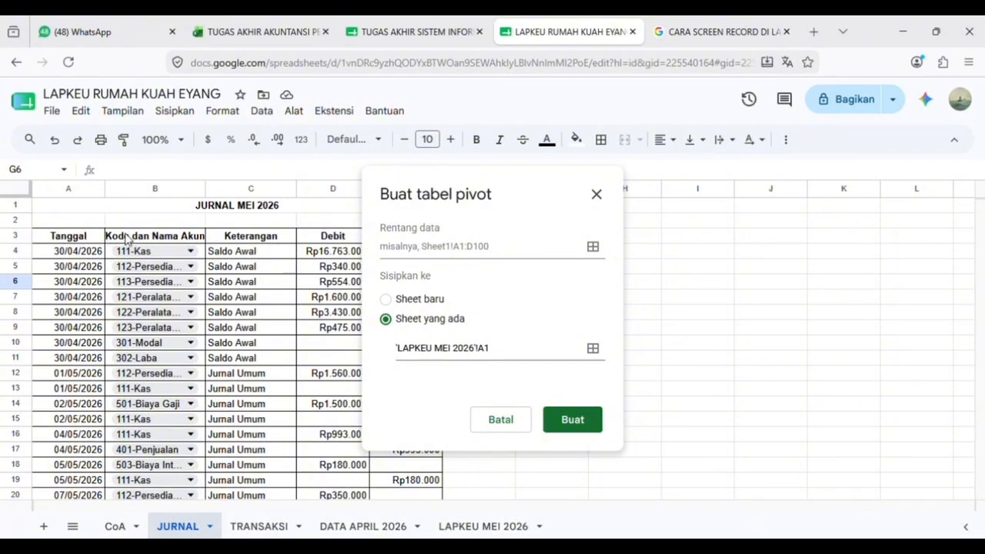
drag(126, 240, 381, 440)
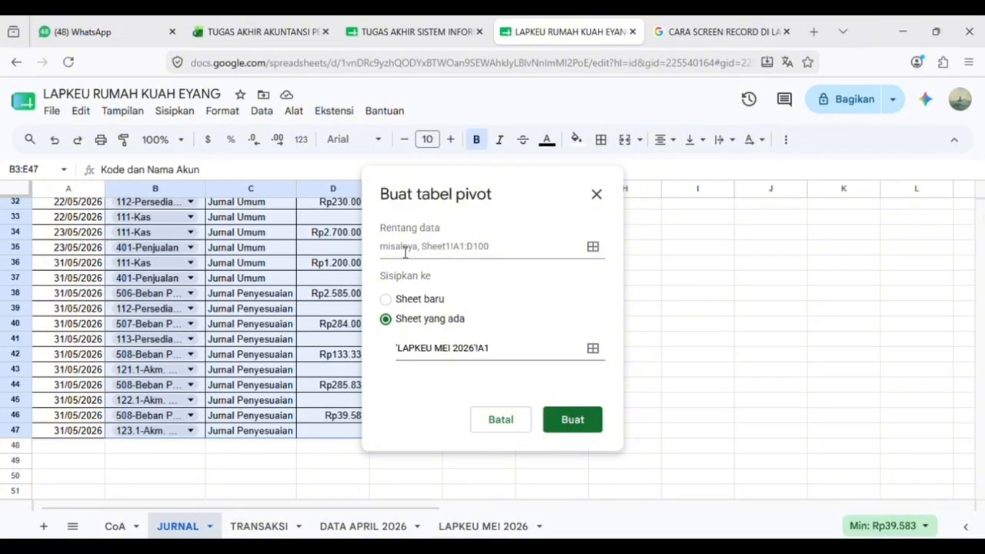
click(402, 248)
scroll(275, 277, up, 5)
scroll(275, 277, up, 3)
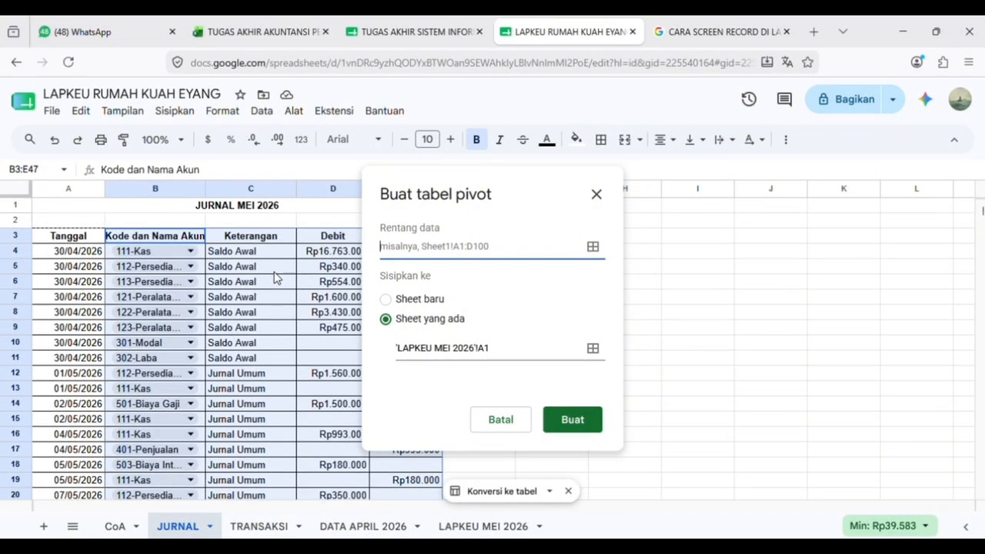
click(174, 239)
drag(200, 269, 419, 436)
click(583, 355)
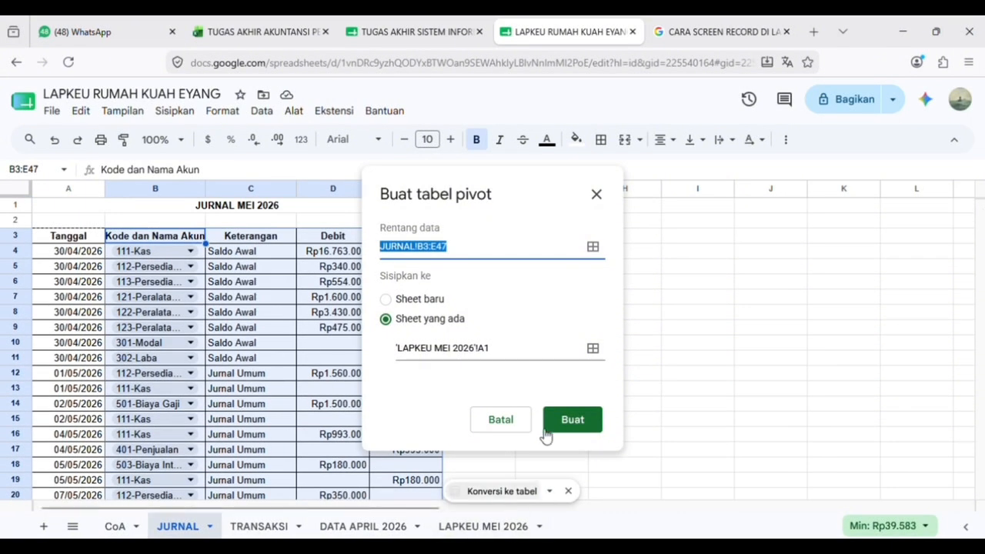
click(570, 421)
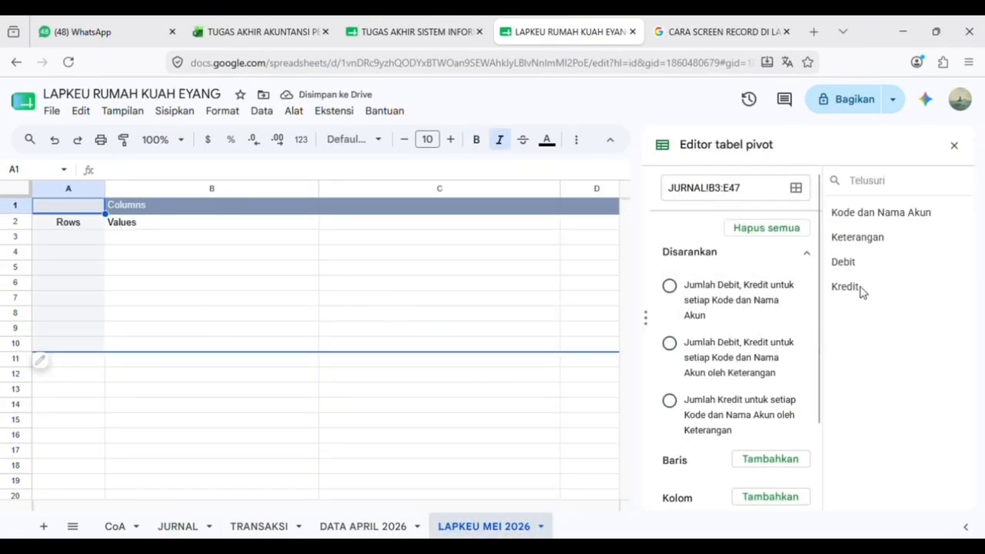
Add Kode dan Nama Akun as the pivot table's rows and Debit as a value.
scroll(781, 304, down, 3)
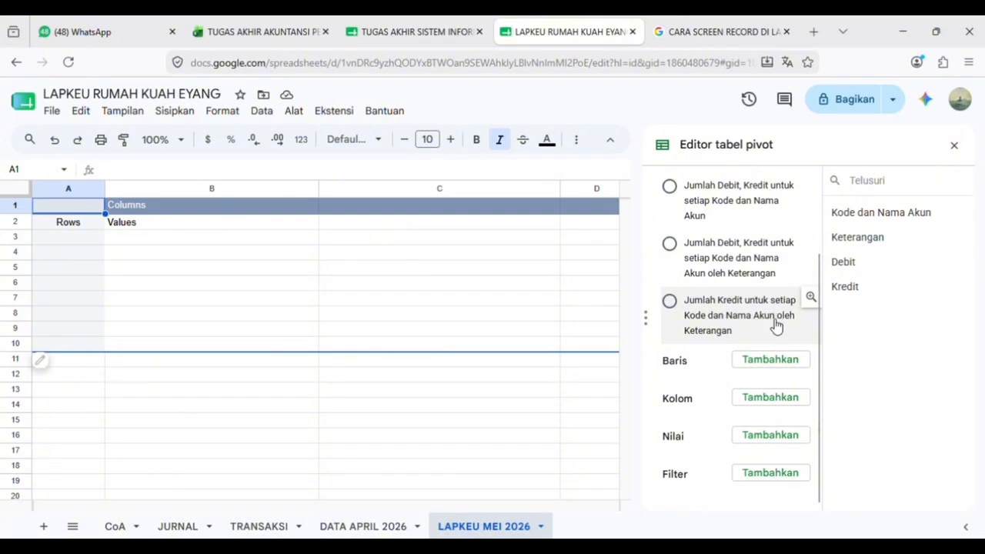
click(780, 368)
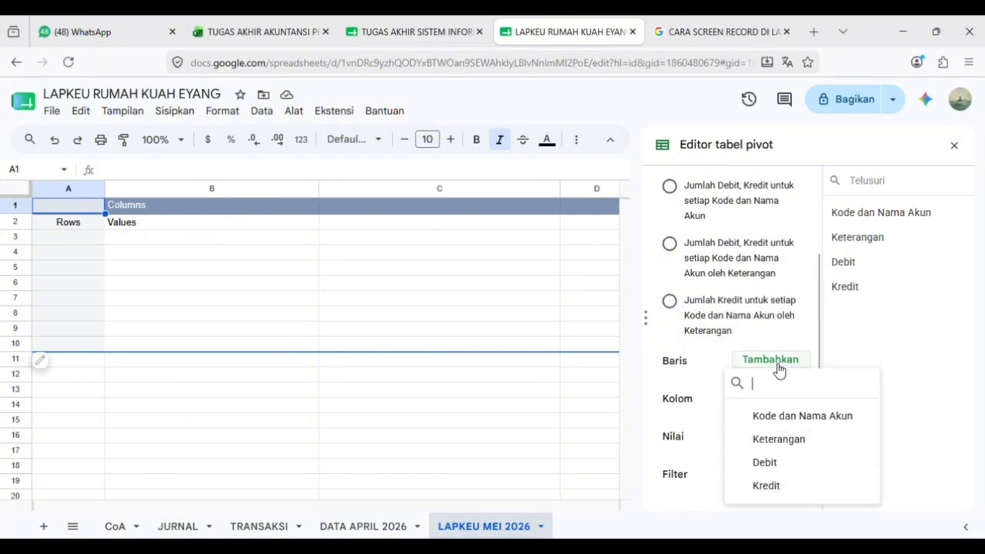
click(795, 419)
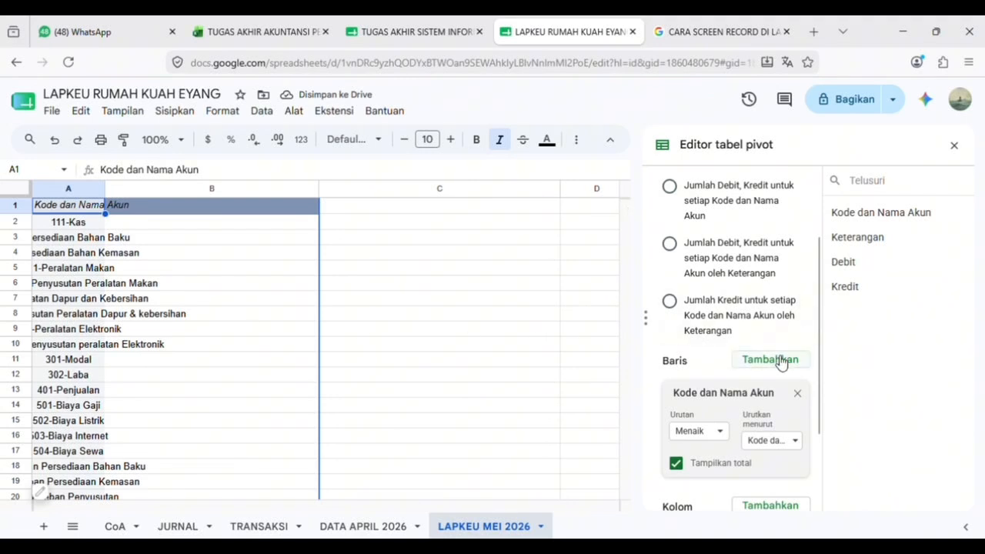
scroll(777, 370, down, 2)
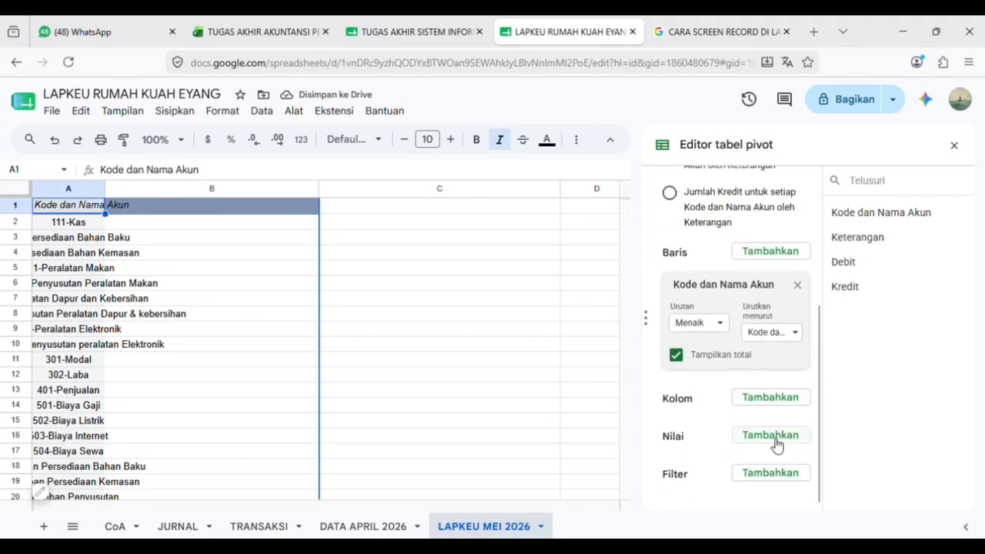
click(772, 437)
click(795, 387)
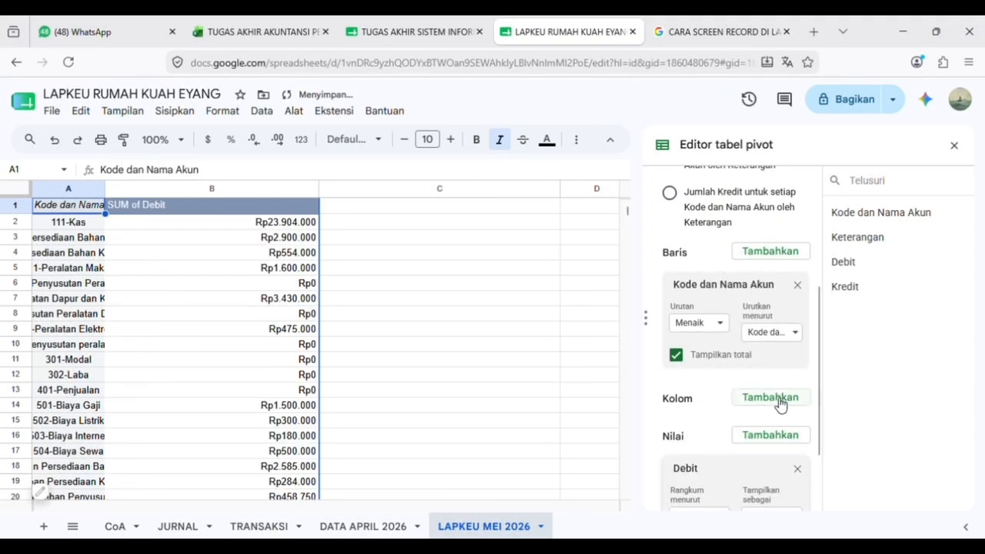
Add Kredit as a second pivot value and summarize it by SUM.
click(772, 355)
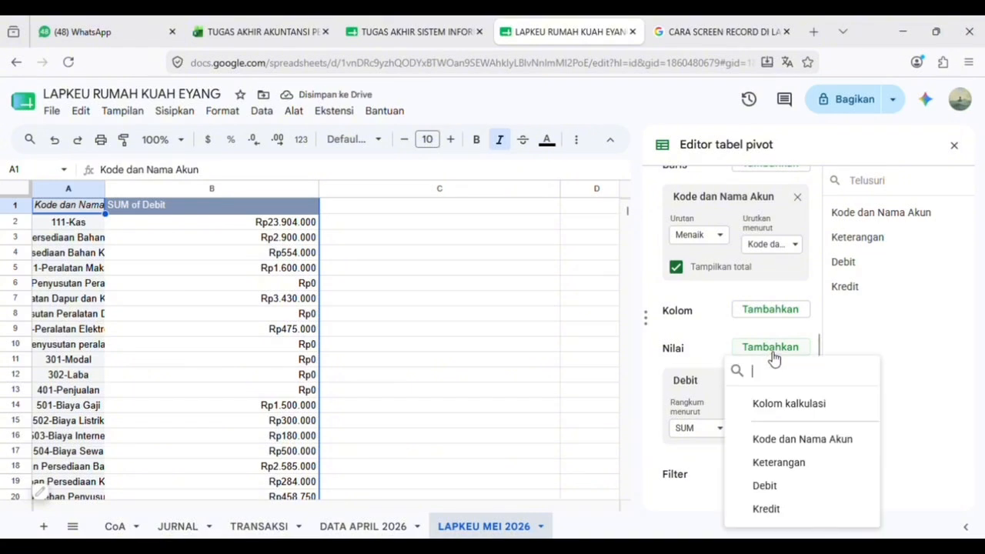
click(788, 507)
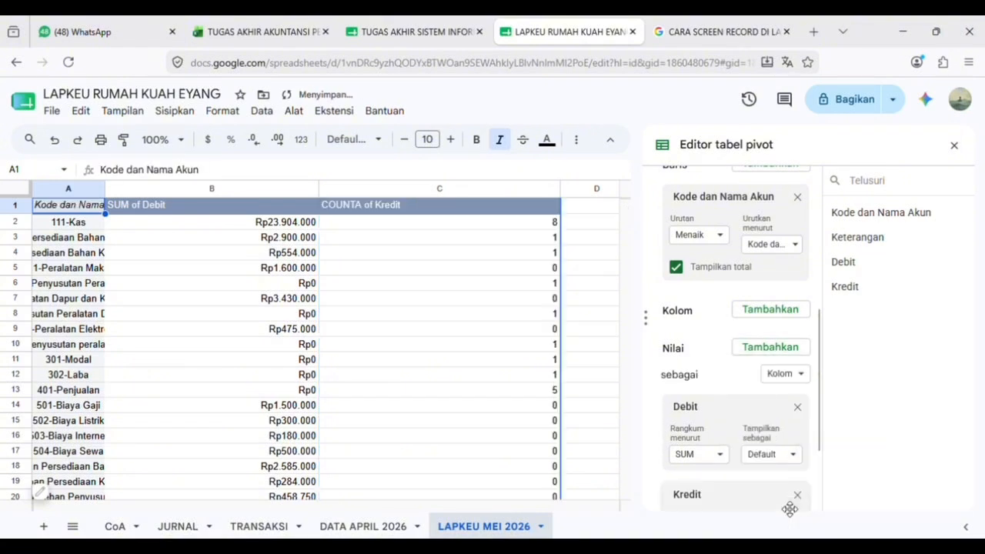
scroll(749, 460, down, 2)
click(722, 431)
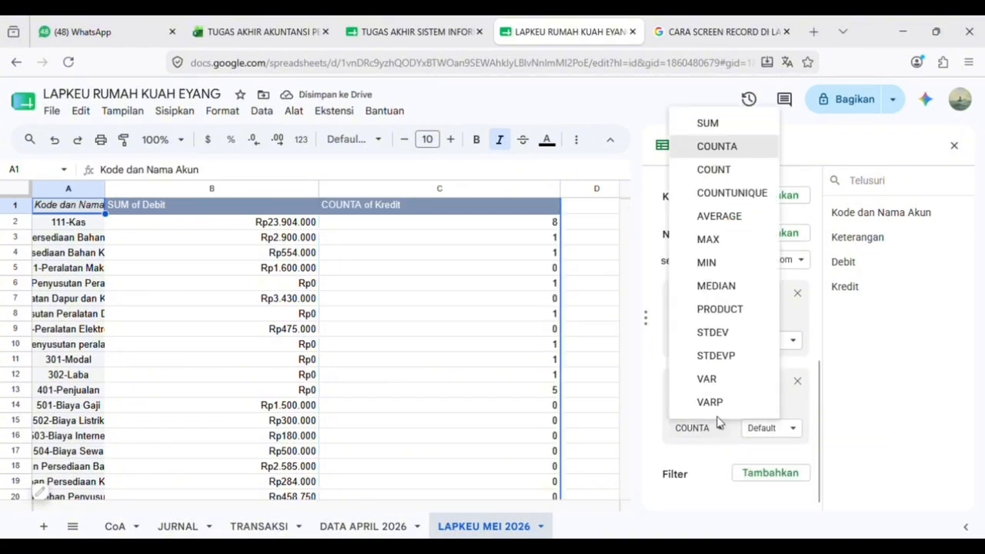
click(710, 123)
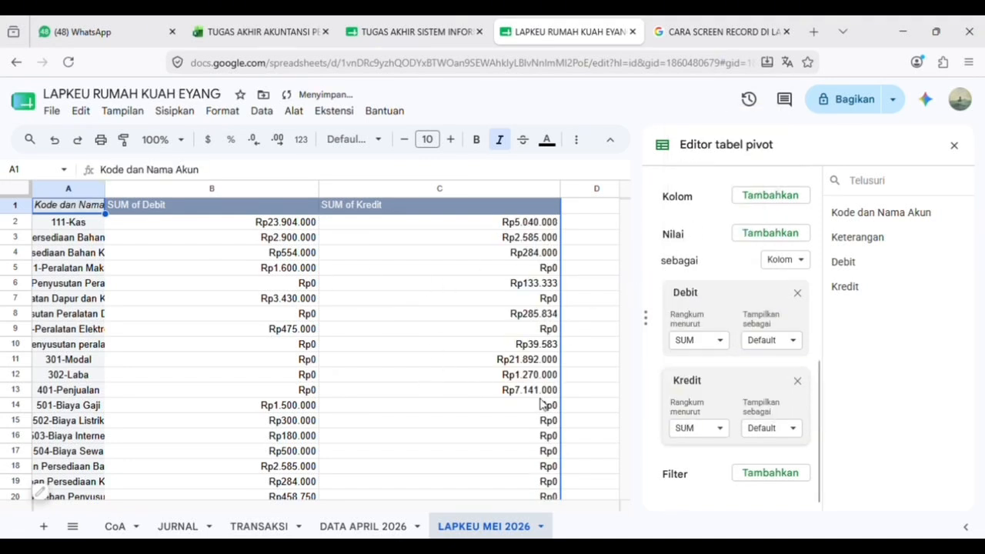
Widen column A to fit the account names and left-align the Kode dan Nama Akun column.
scroll(812, 394, up, 2)
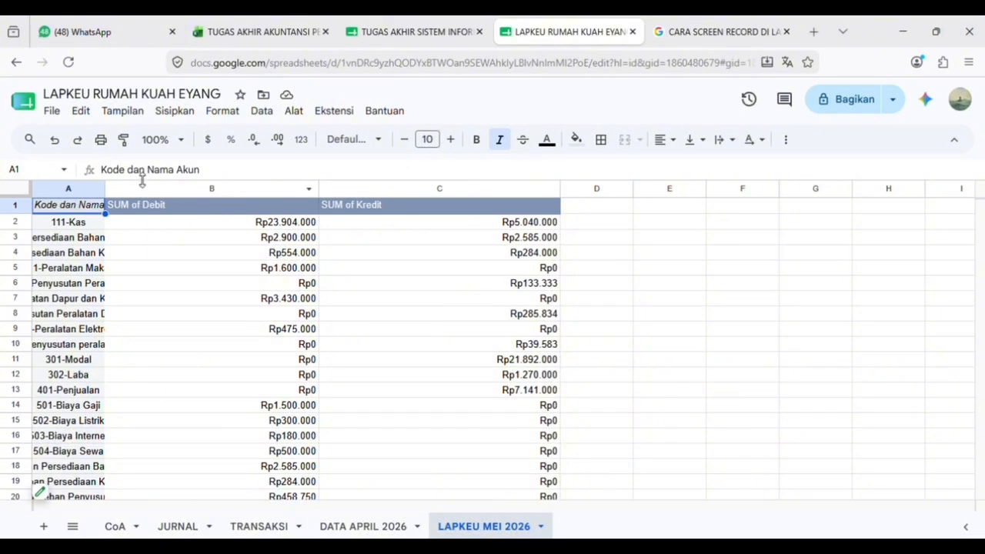
double_click(106, 190)
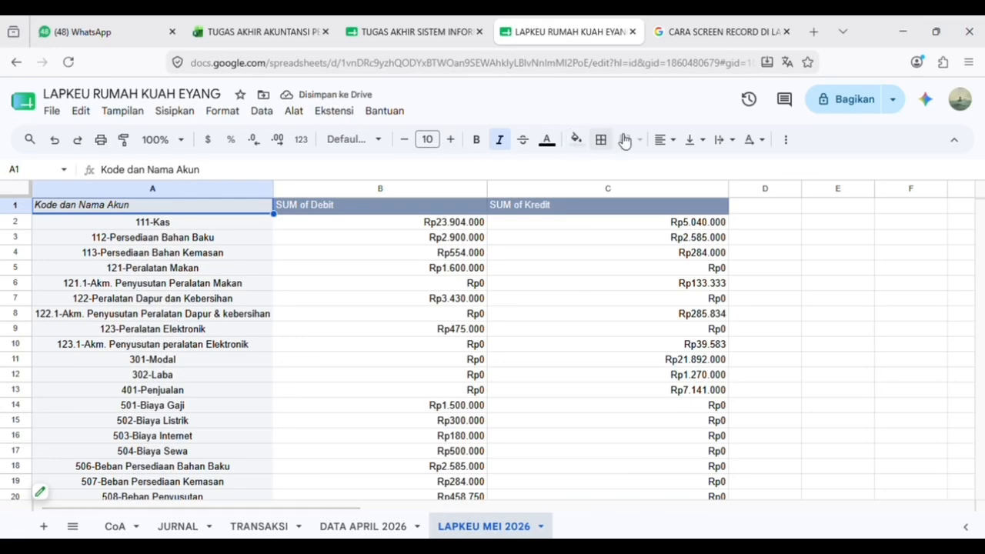
click(676, 139)
click(670, 168)
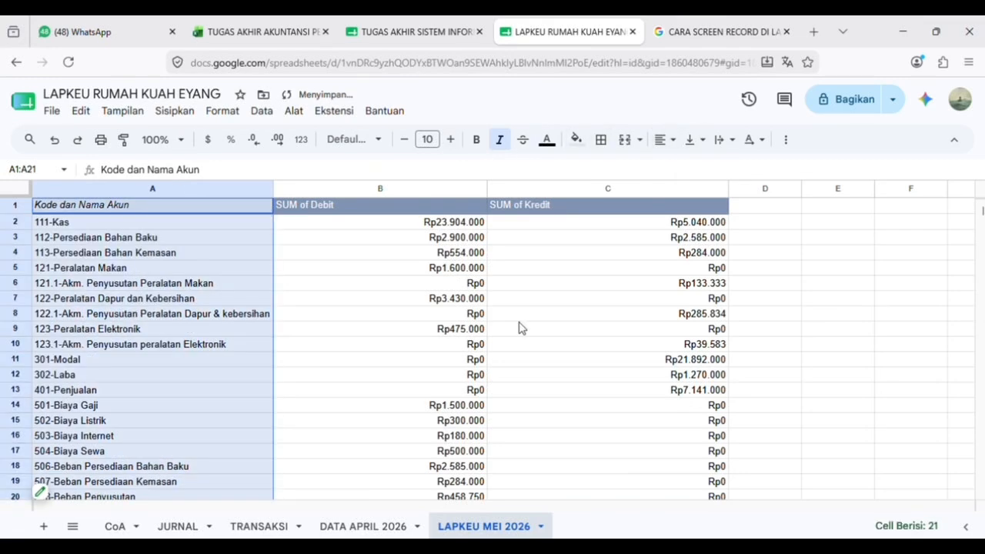
scroll(521, 328, down, 2)
scroll(521, 329, up, 2)
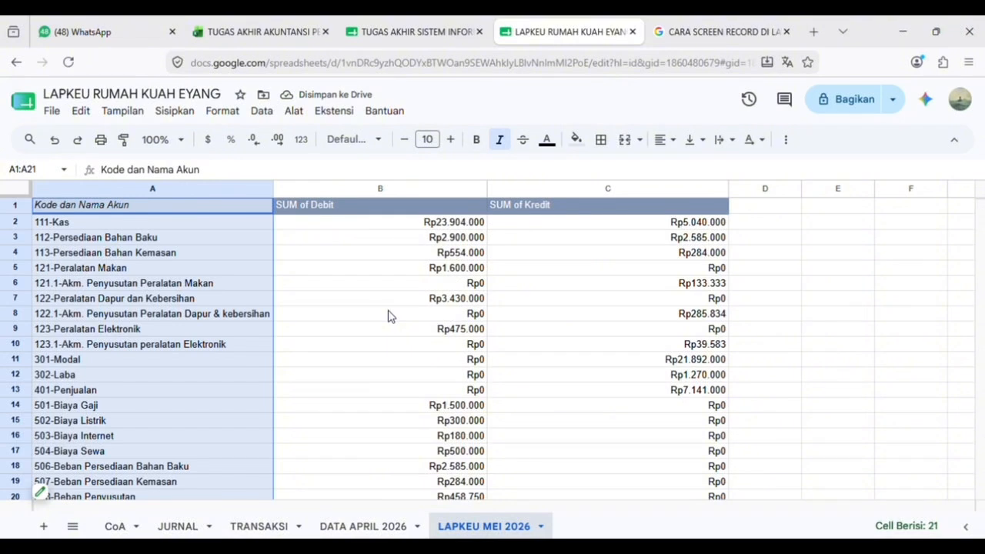
Merge cells D1:E1 beside the pivot table's SUM of Kredit header.
scroll(905, 322, right, 3)
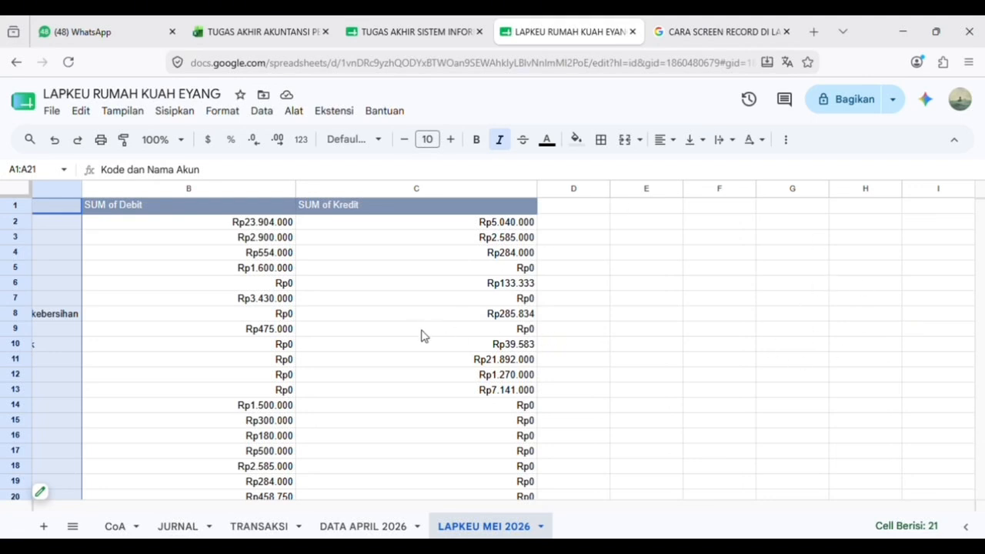
click(847, 360)
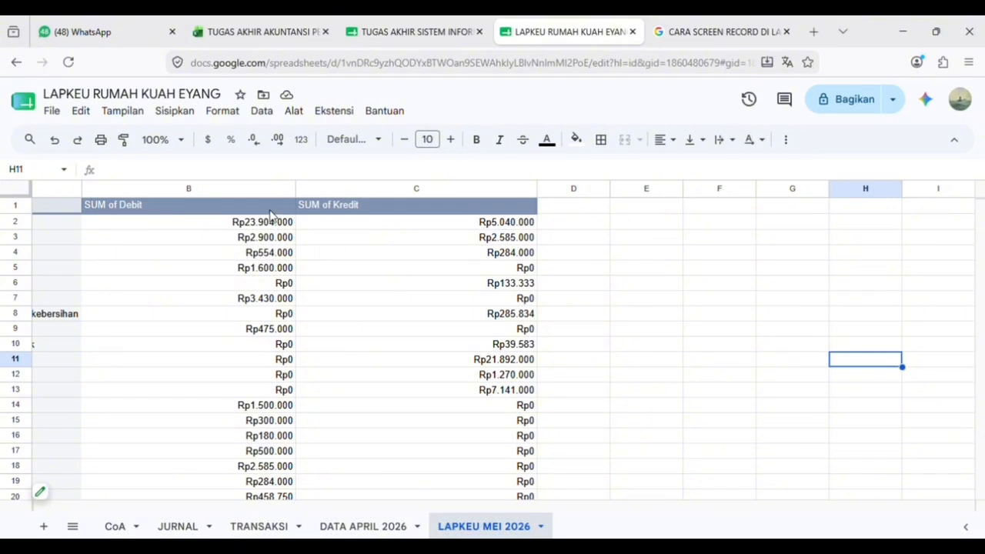
drag(573, 206, 648, 216)
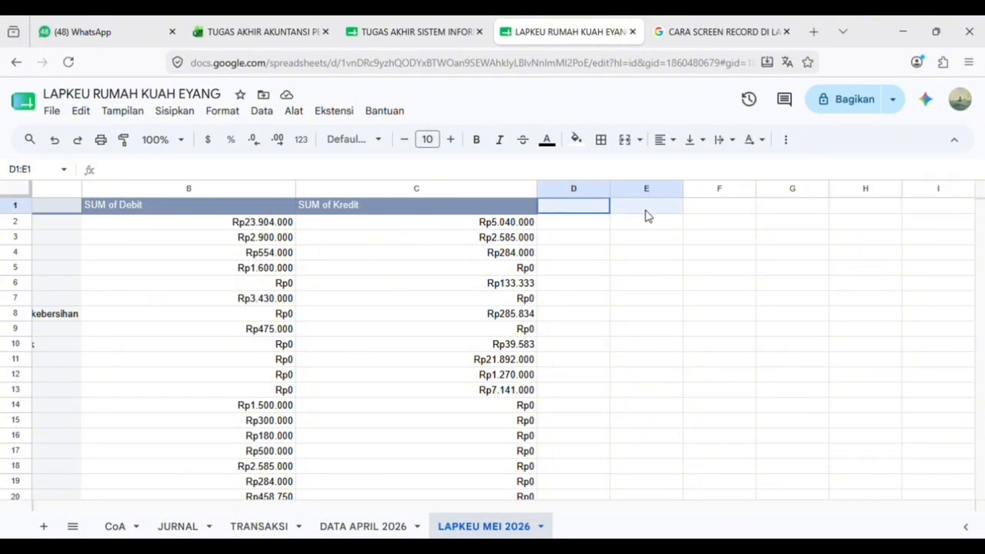
click(627, 139)
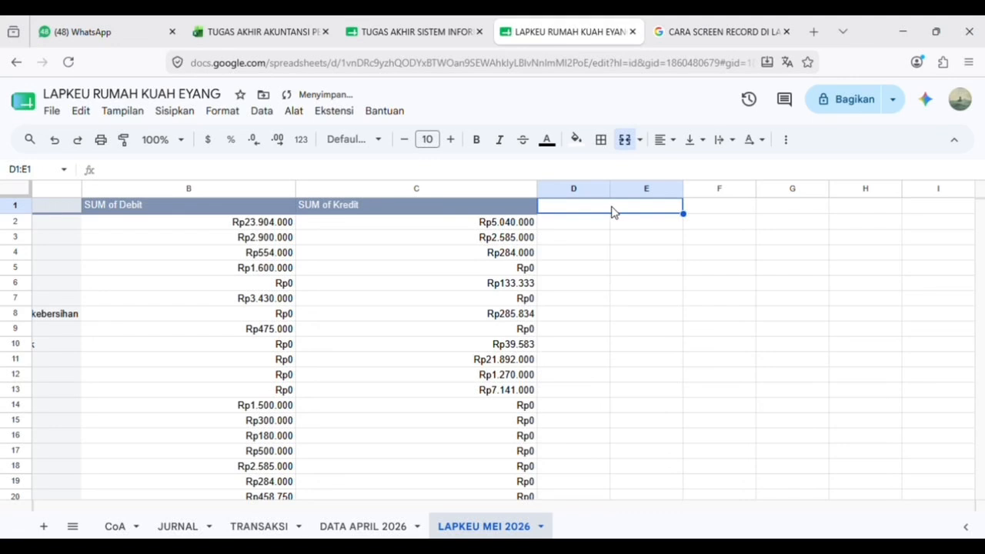
Enter the title LAPORAN LABA RUGI MEI 2026 in the merged D1:E1 cell.
text(lapor)
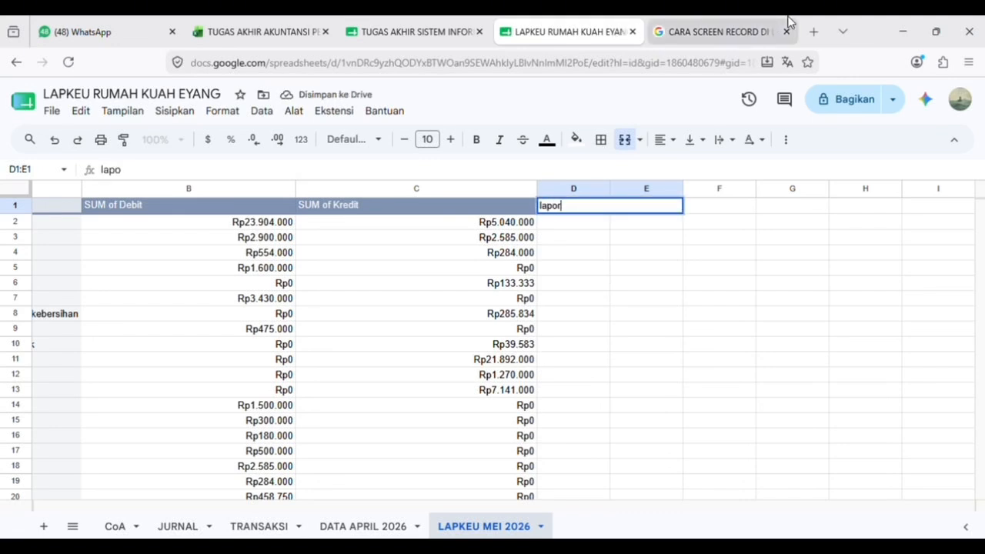
text(an)
key(BackSpace)
text(L)
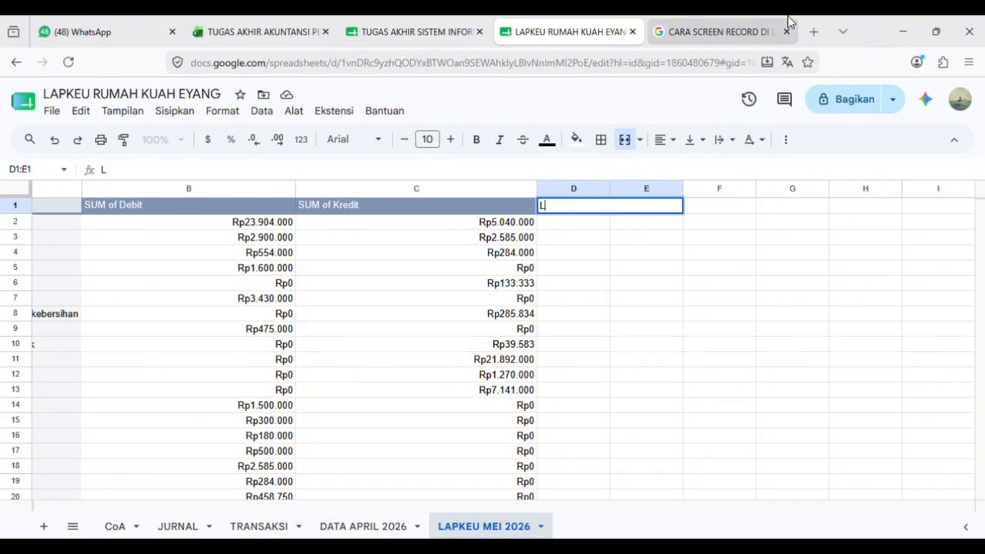
text(APORAN L)
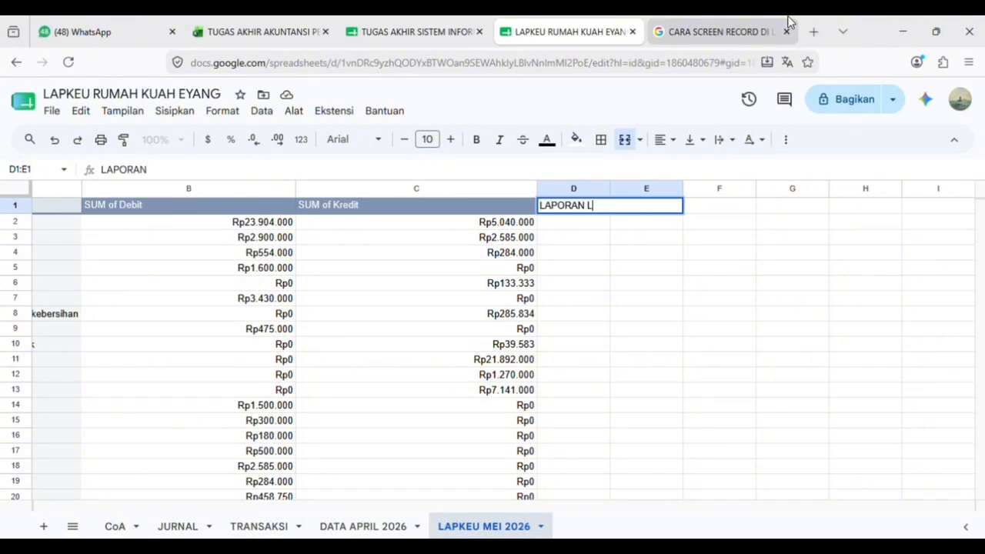
text(ABA RUGI)
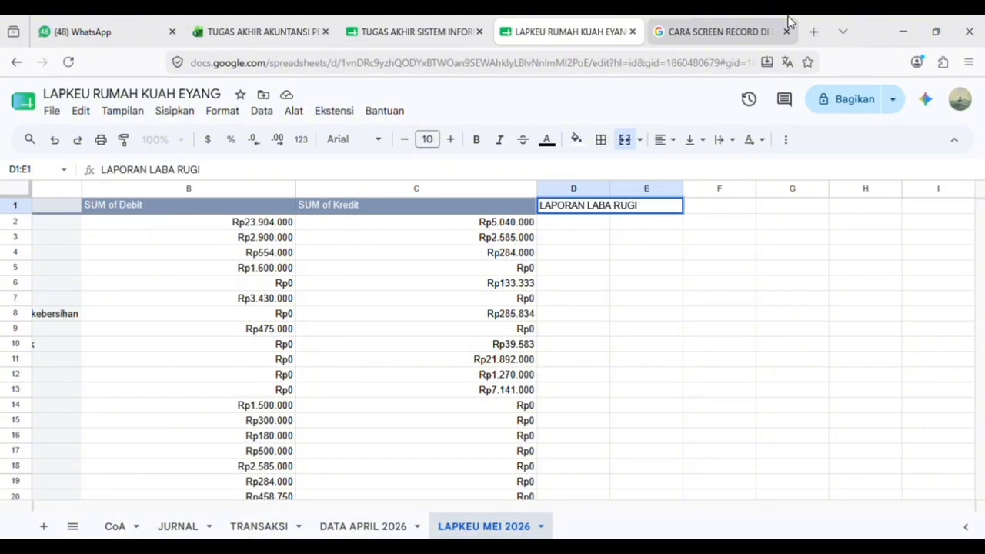
text( MEI 2026)
key(Tab)
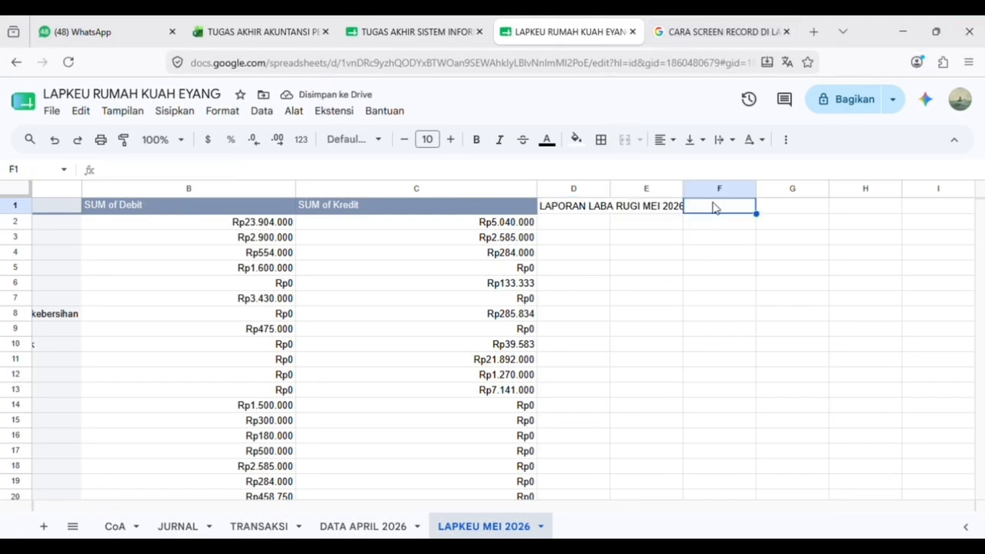
Merge F1:G1 under the title LAPORAN POSISI KEUANGAN, and label D2 Biaya and E2 Pendapatan.
drag(756, 214, 787, 217)
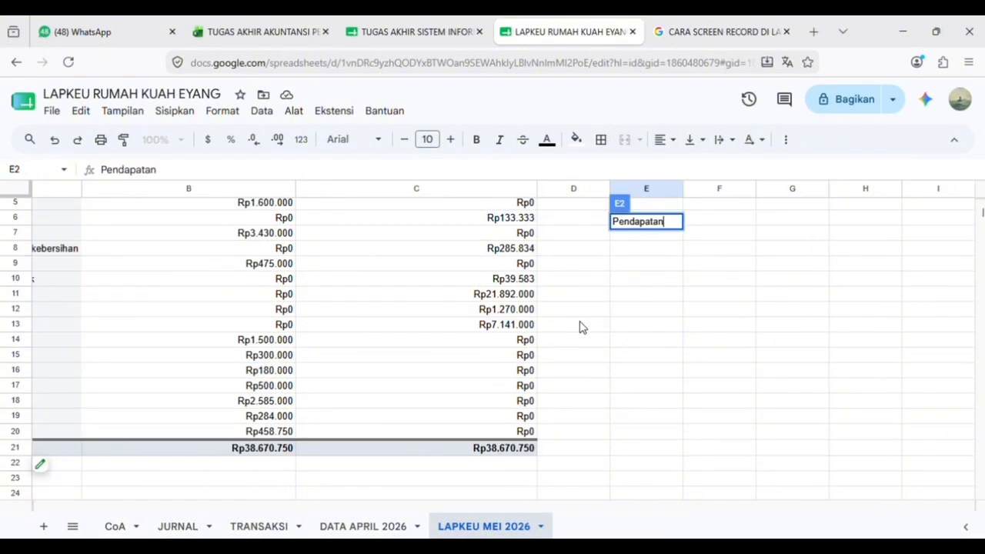
click(651, 329)
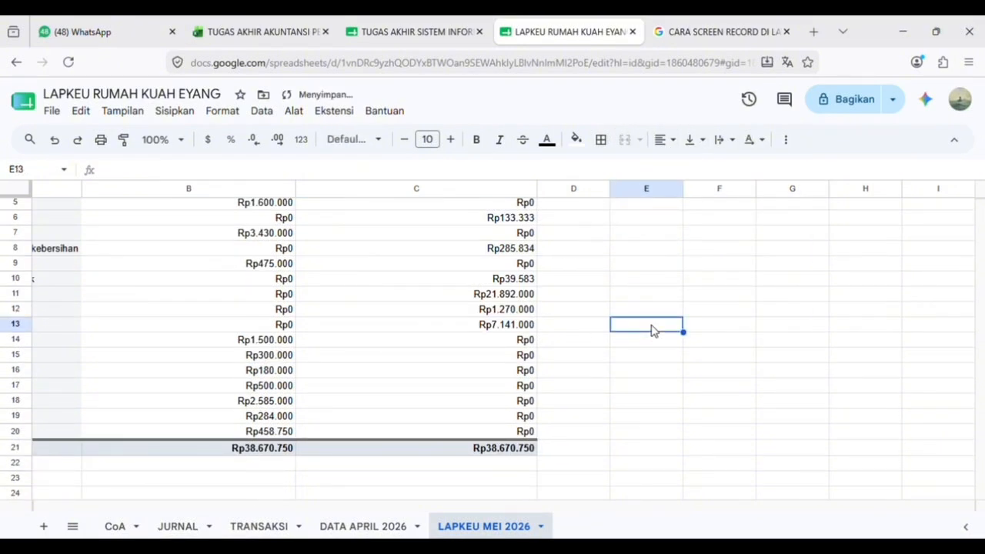
Link E13 in the Pendapatan column to the sales credit total in C13.
text(=)
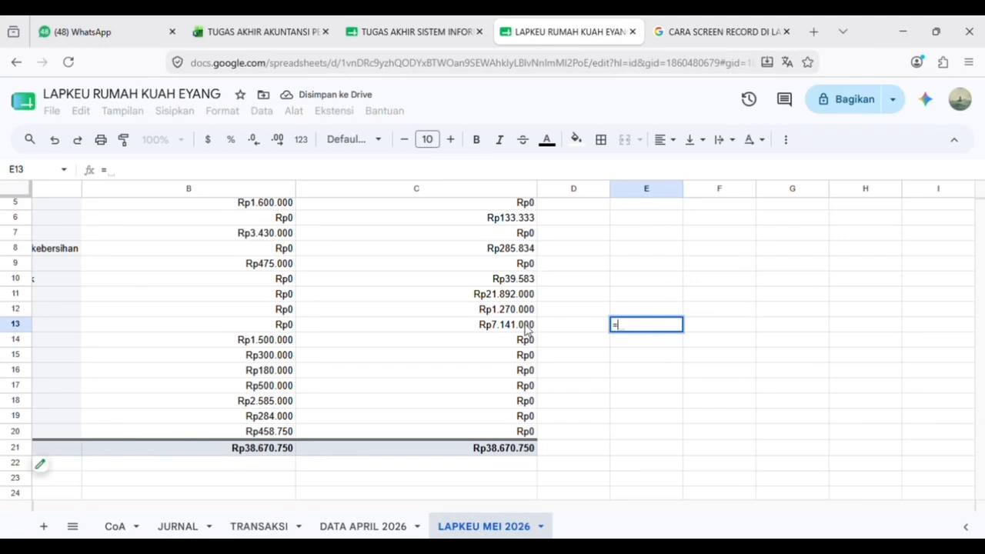
click(527, 326)
key(Return)
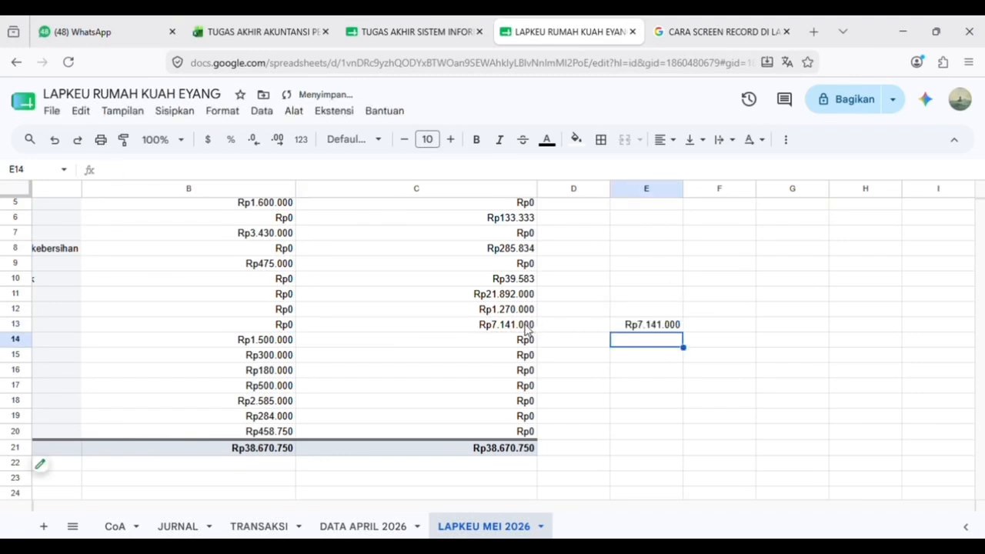
Link D14 in the Biaya column to B14 and fill the formula down through D20.
click(549, 343)
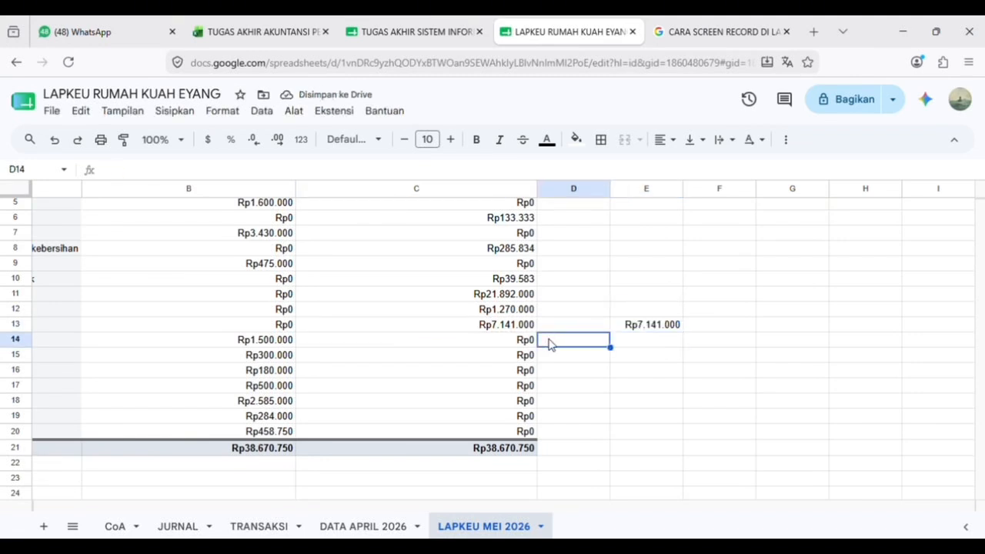
text(=)
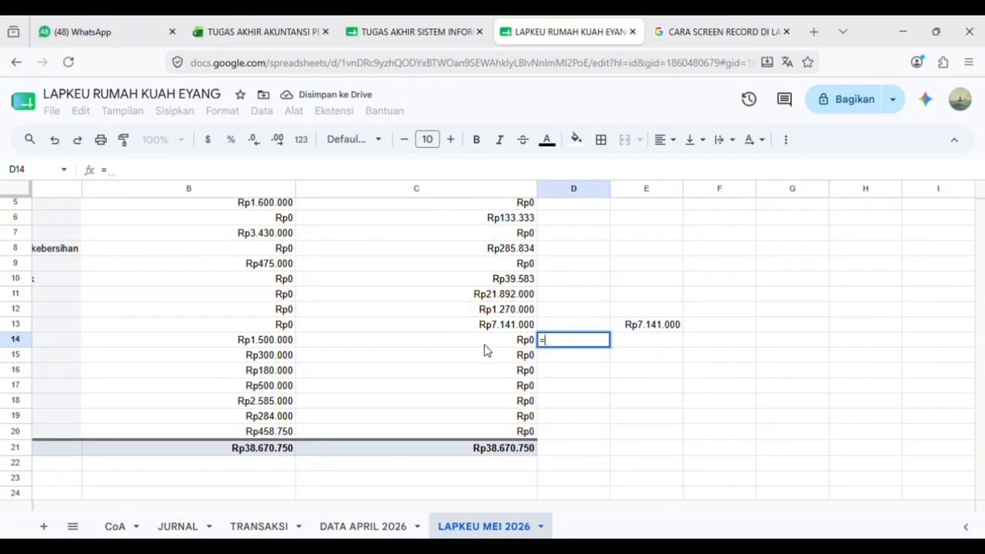
click(283, 342)
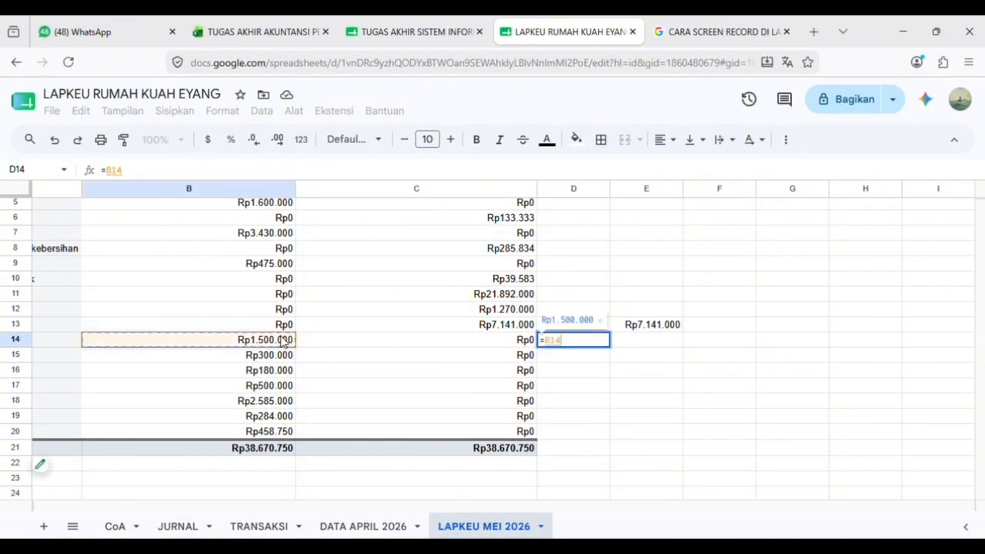
key(Return)
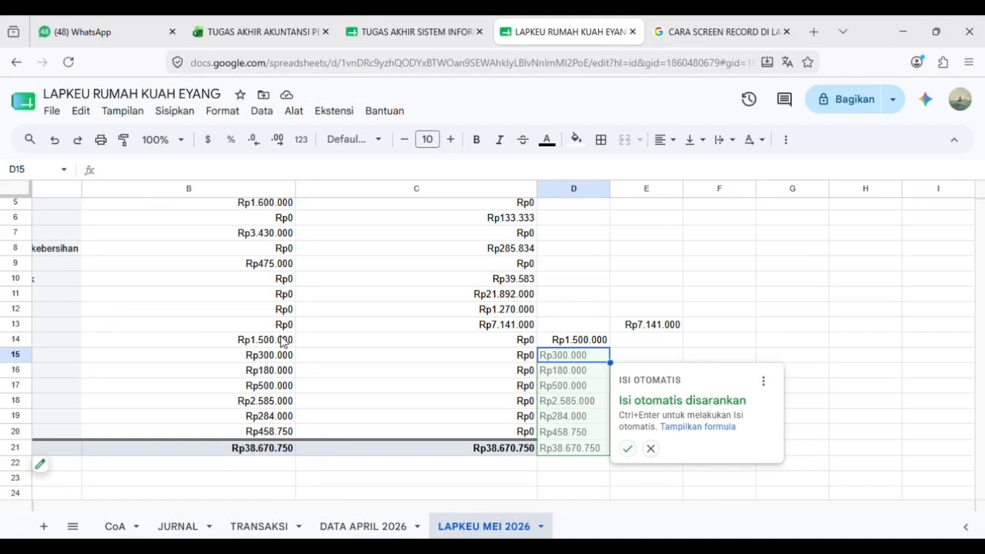
key(Return)
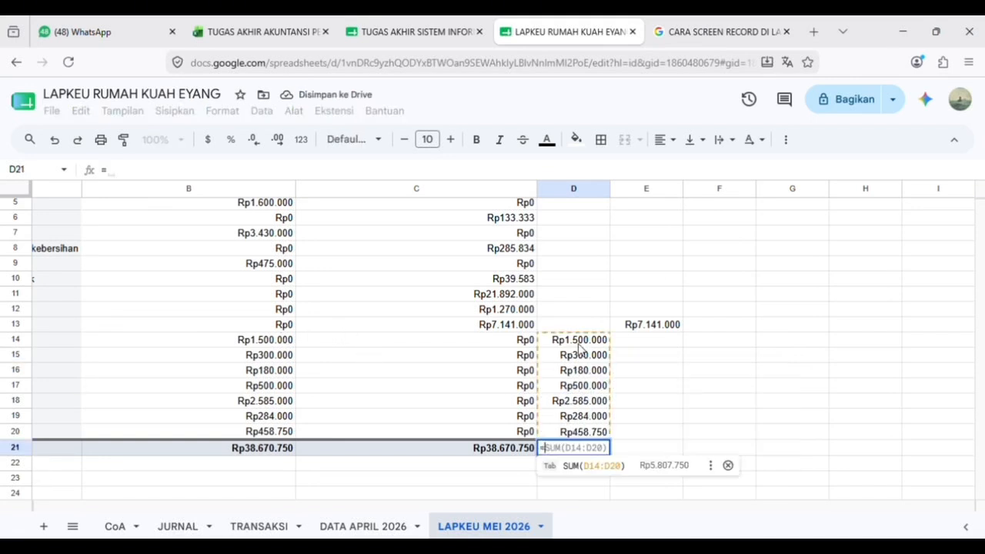
Total the expenses in D21 with =SUM(D14:D20) and the income in E21 with =SUM(E13:E20).
key(Tab)
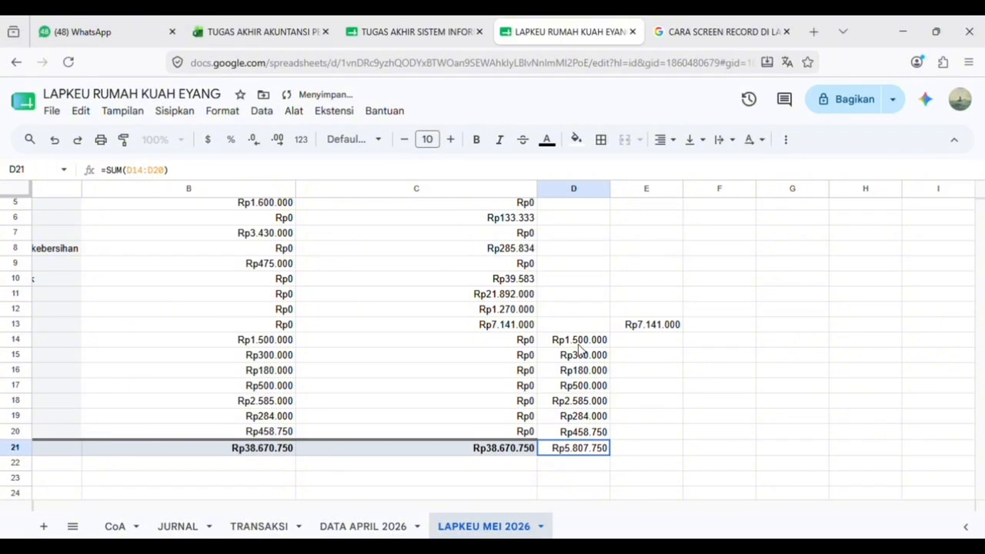
click(630, 450)
text(=)
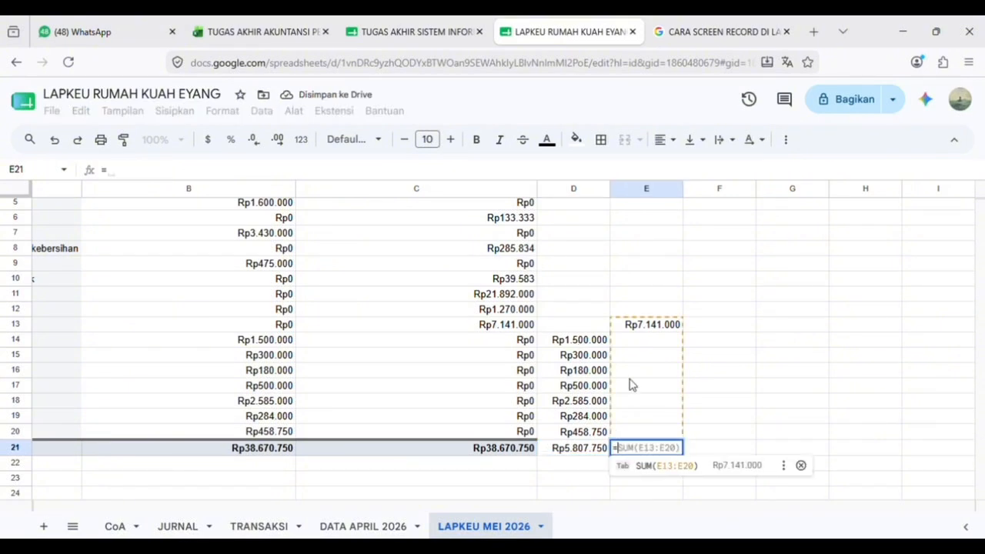
key(Tab)
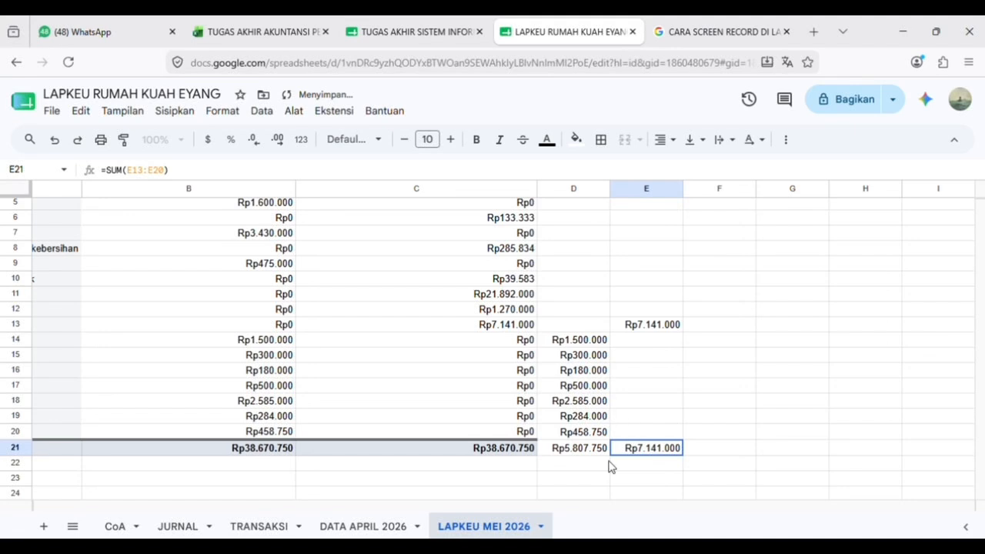
Label D22 Laba Bersih and calculate the net profit in E22 with =E21-D21.
click(576, 465)
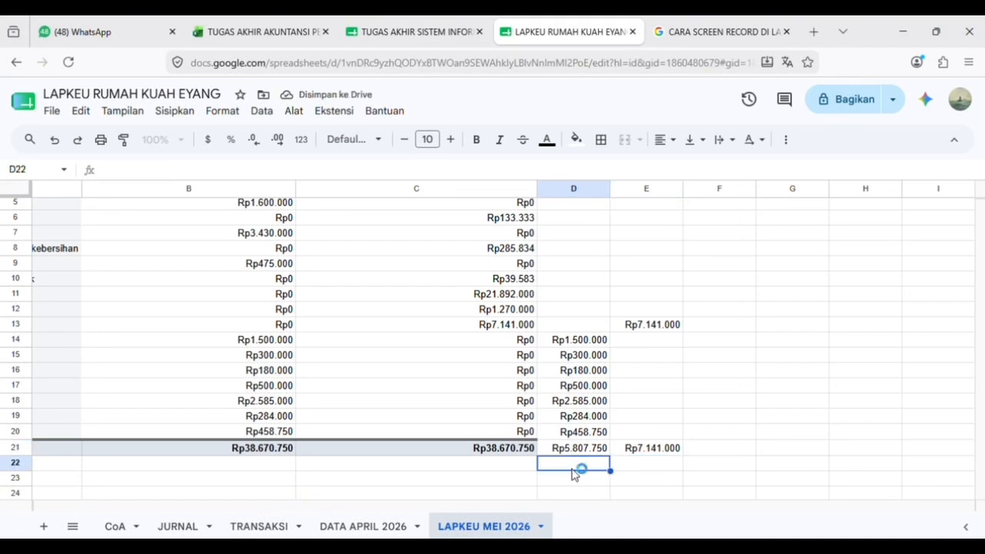
key(Return)
key(Escape)
text(La)
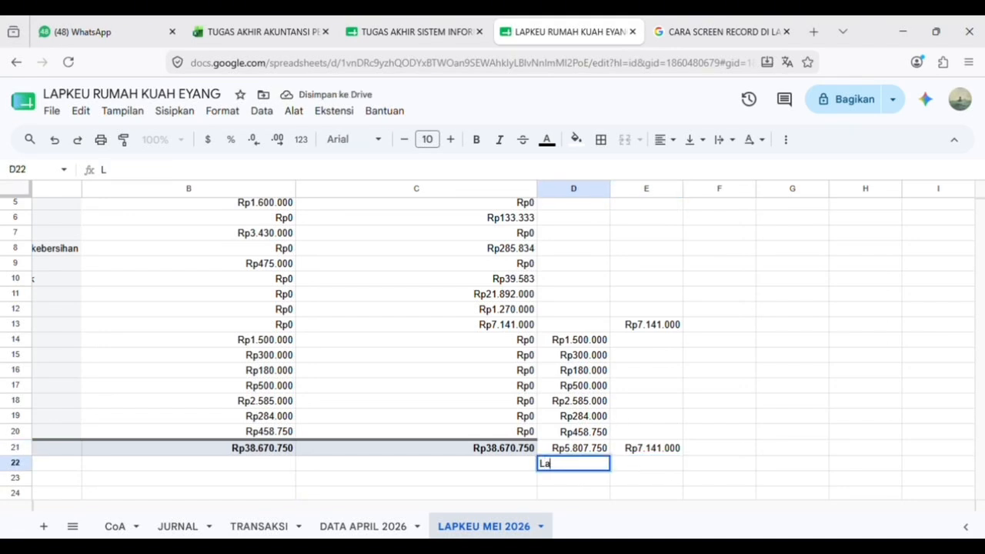
text(ba Bersih)
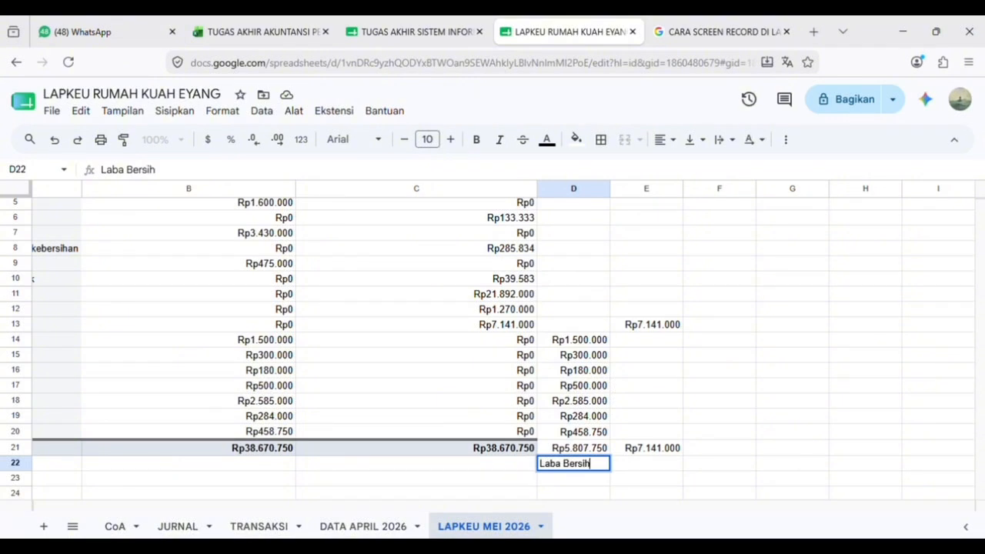
key(Tab)
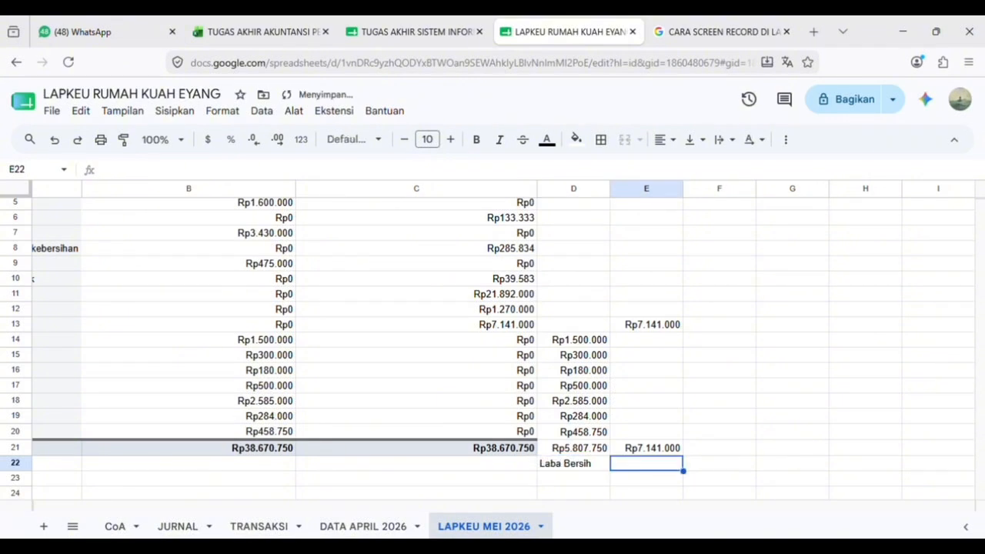
text(=E21-D21)
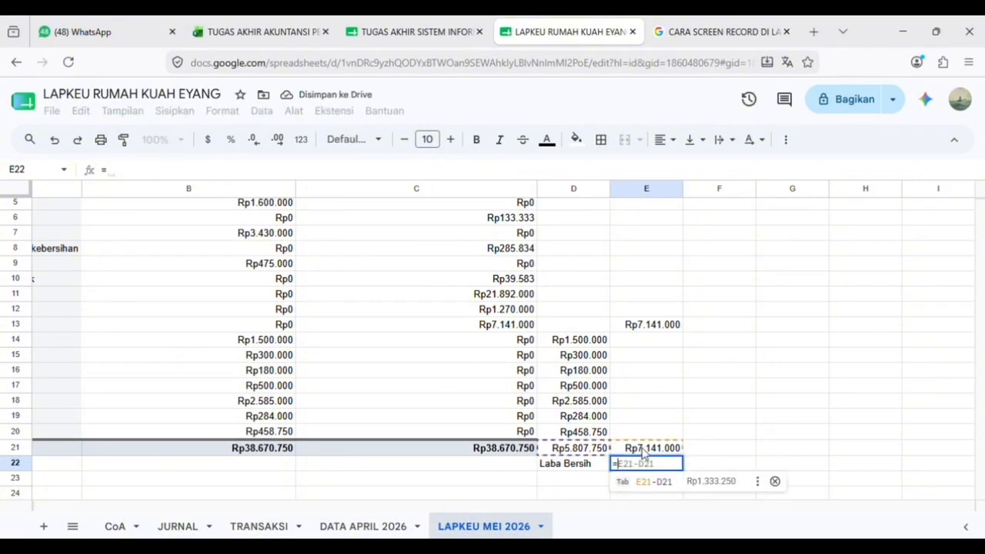
key(Tab)
Add the column labels Aktiva in F2 and Pasiva in G2 under the financial position report heading.
scroll(737, 422, up, 2)
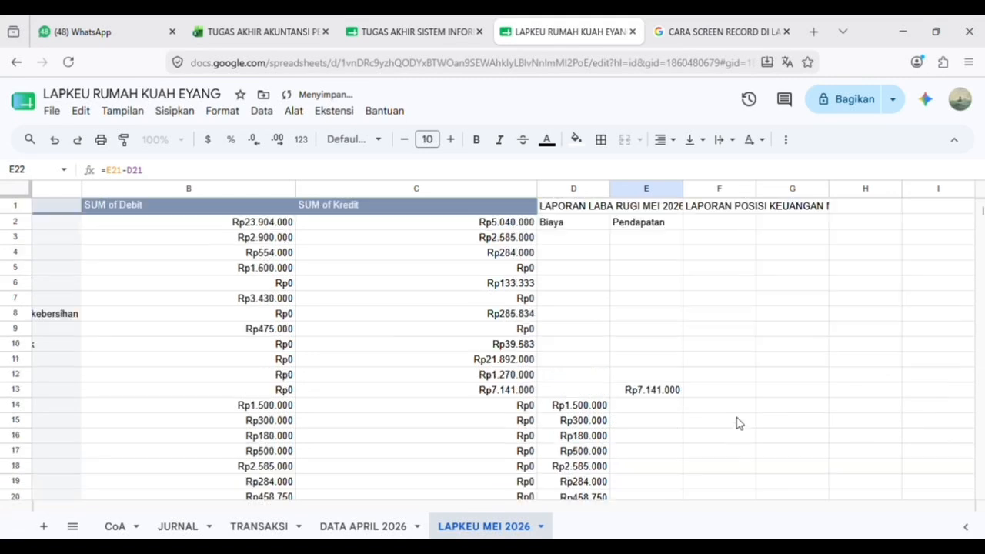
scroll(571, 446, down, 2)
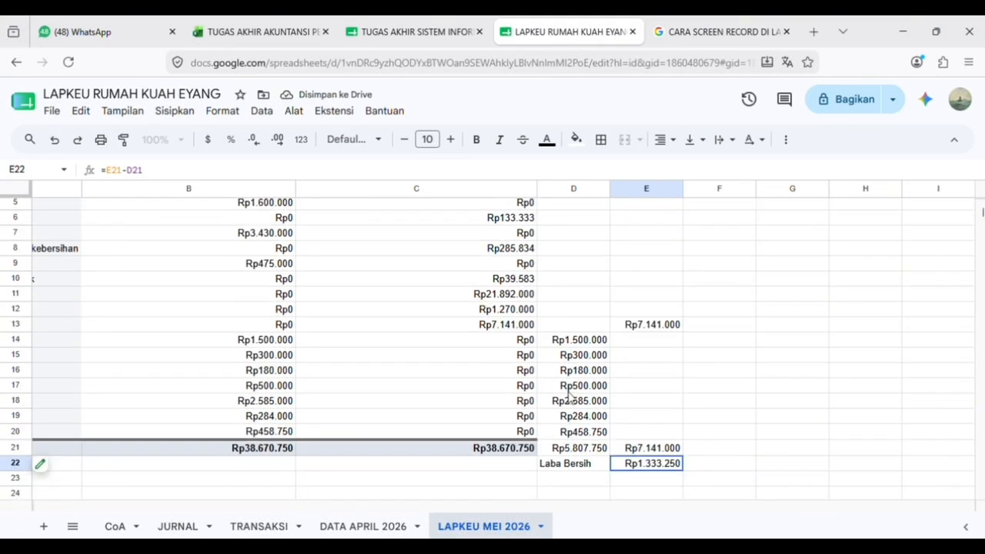
scroll(609, 433, up, 2)
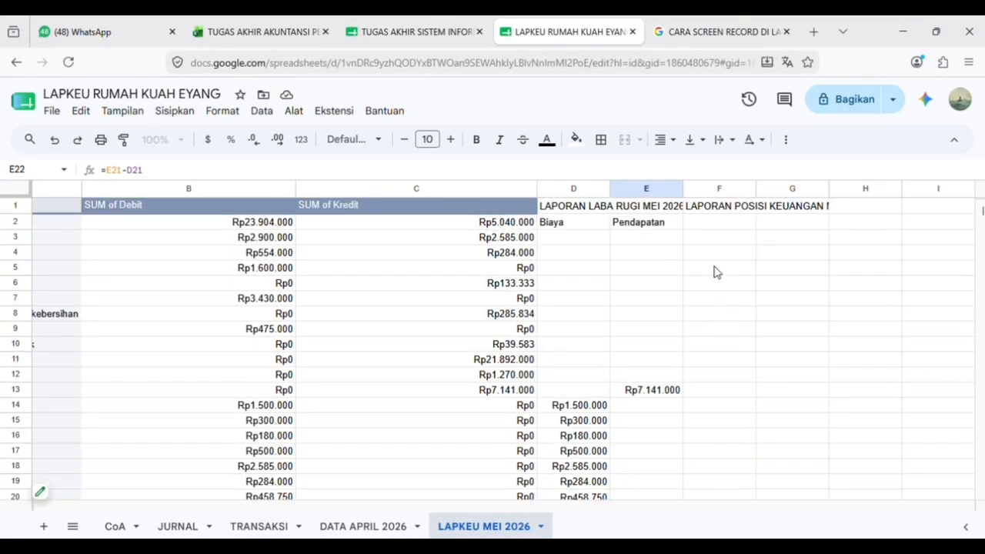
click(734, 225)
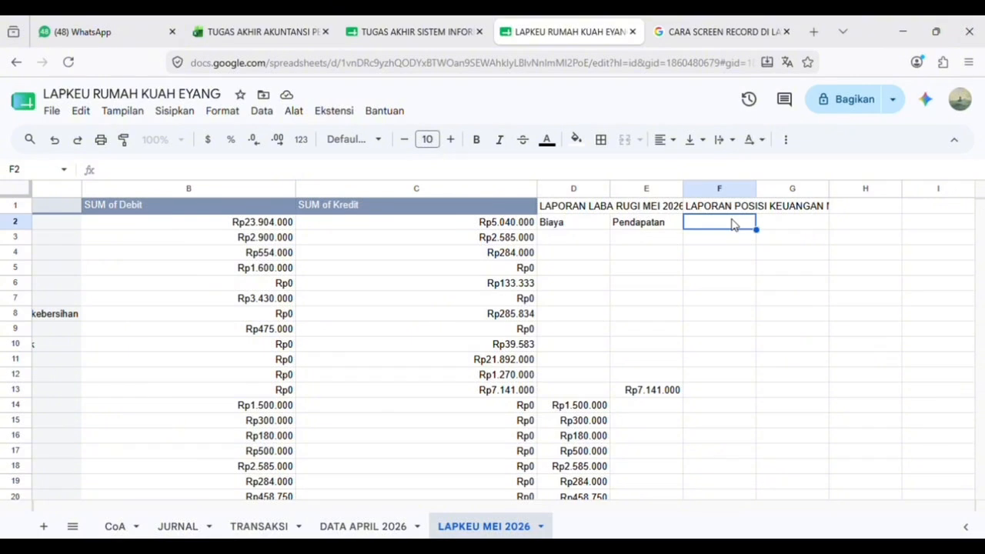
text(Akt)
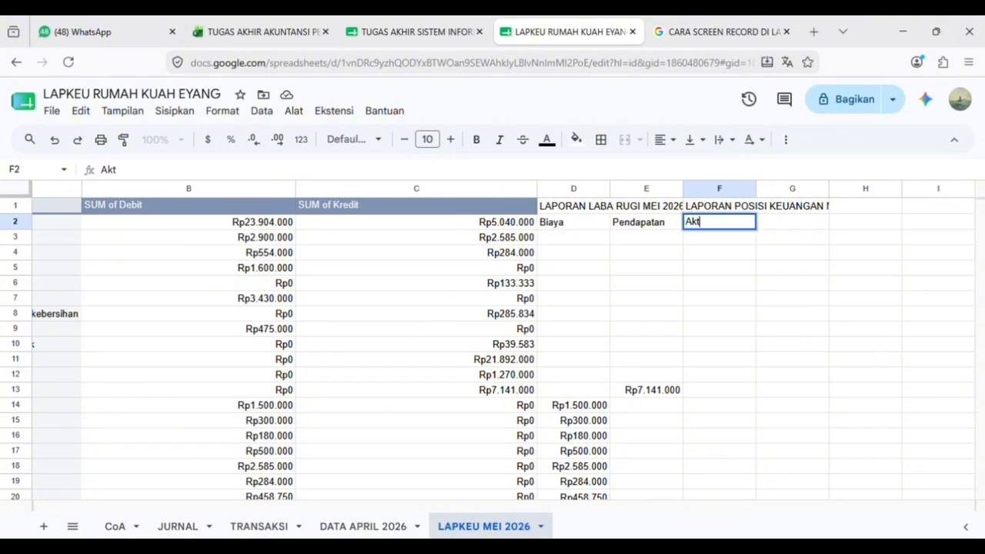
text(iva)
scroll(849, 252, right, 1)
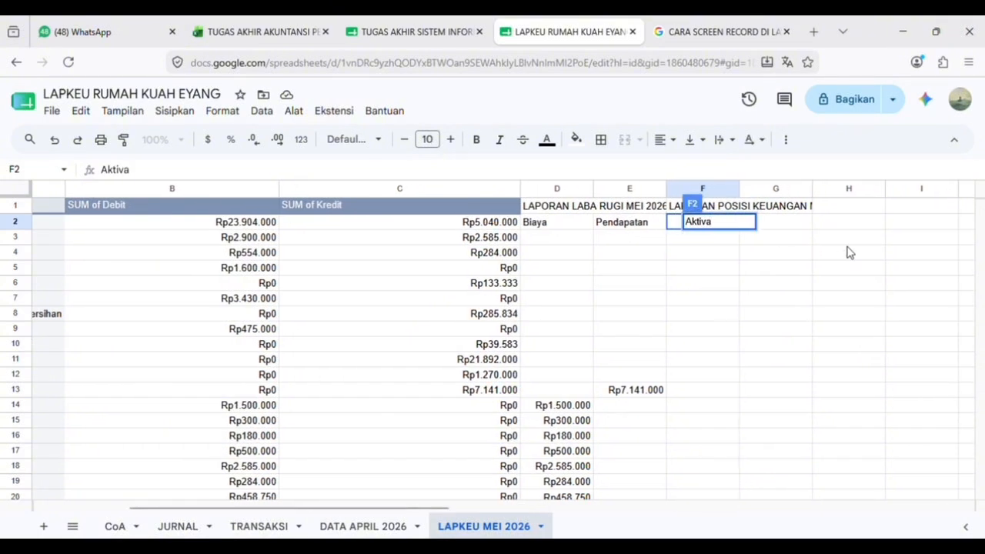
click(795, 222)
text(p)
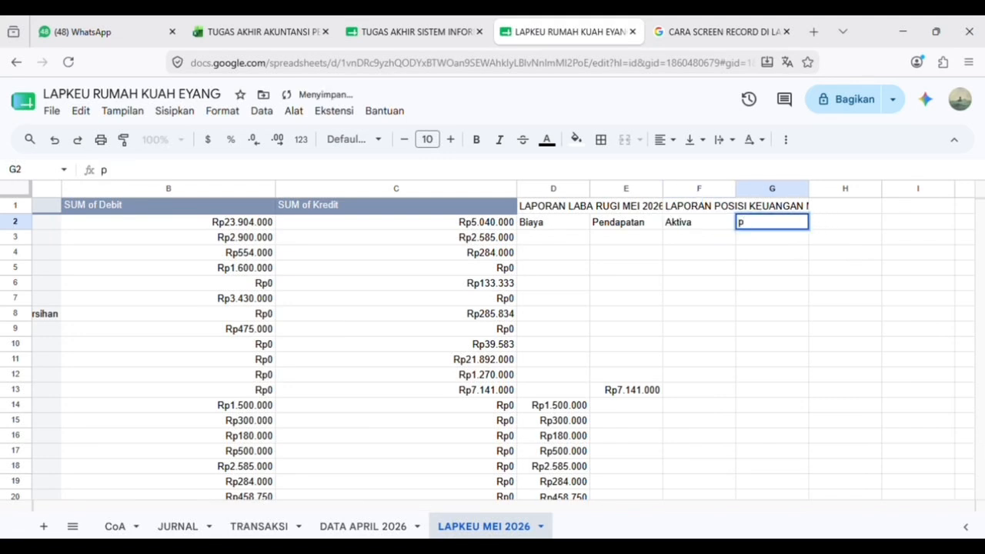
text(aciva)
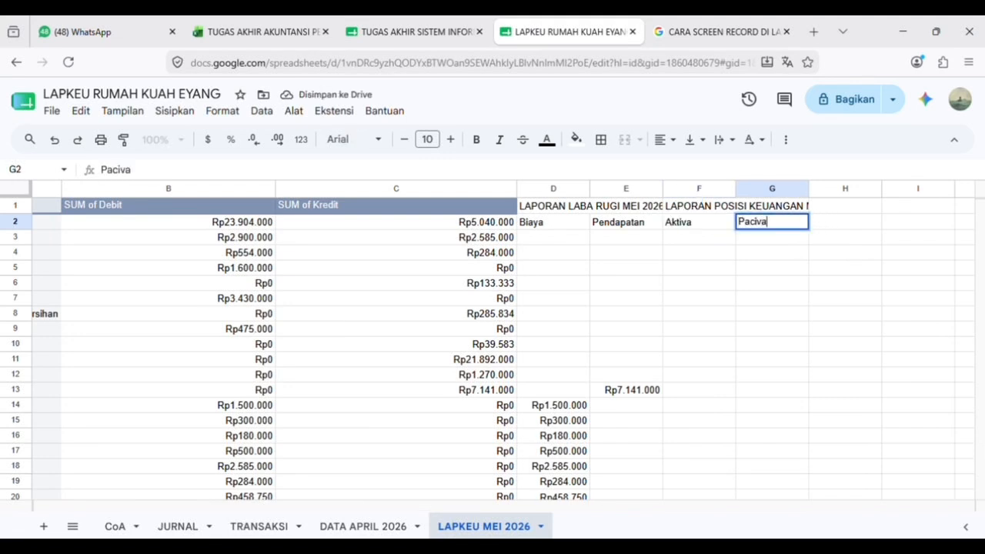
key(BackSpace)
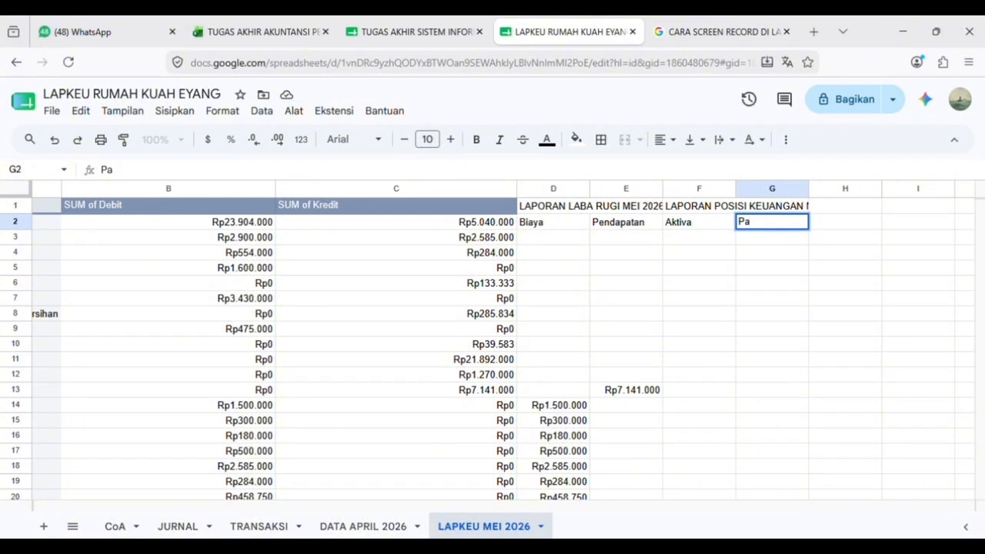
text(siva)
key(Return)
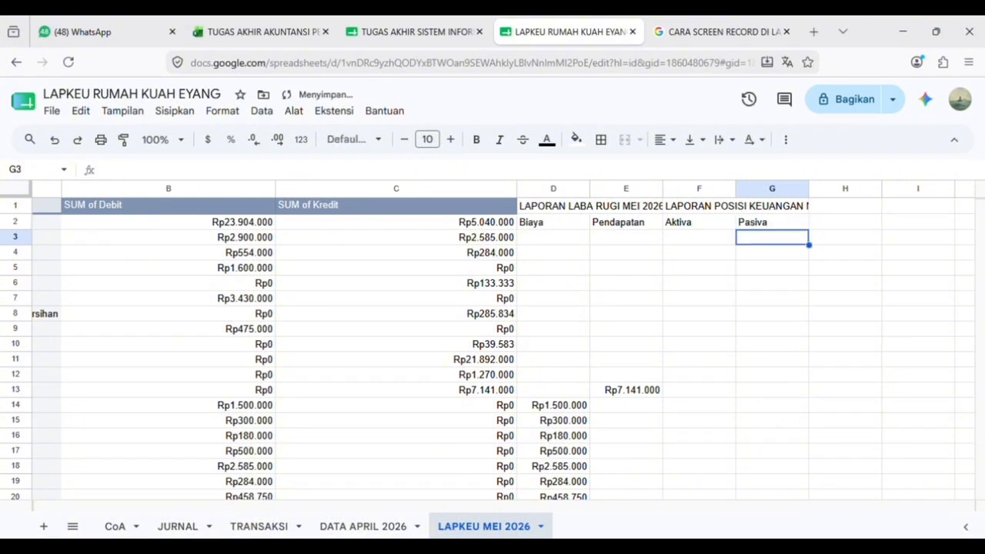
Calculate the cash balance in F3 of the Aktiva column with =B2-C2, subtracting the credit from the debit.
click(714, 244)
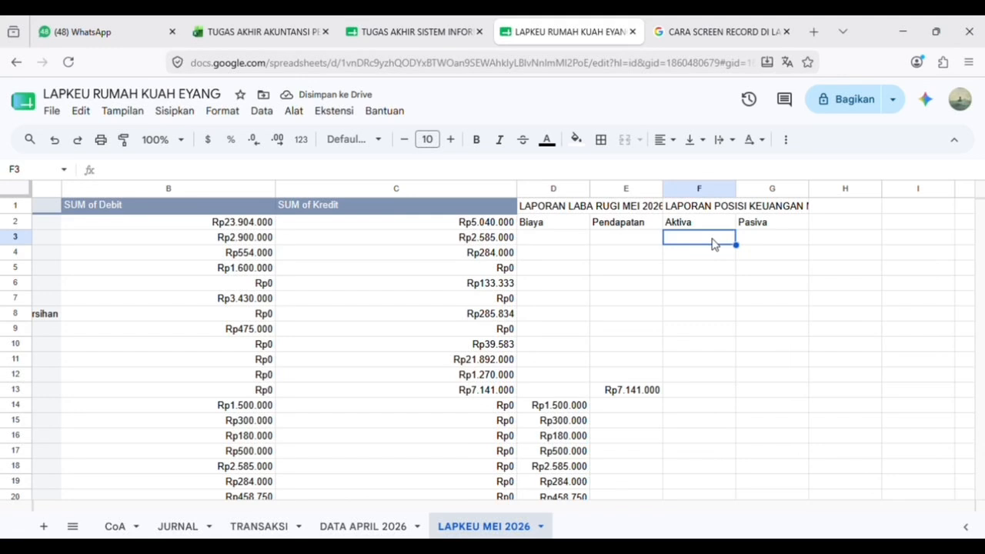
text(=)
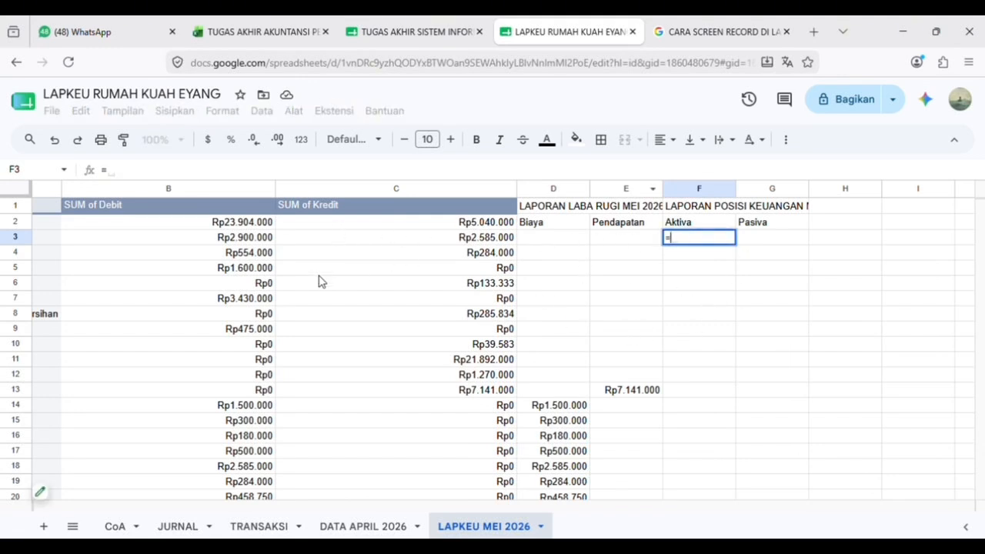
click(247, 223)
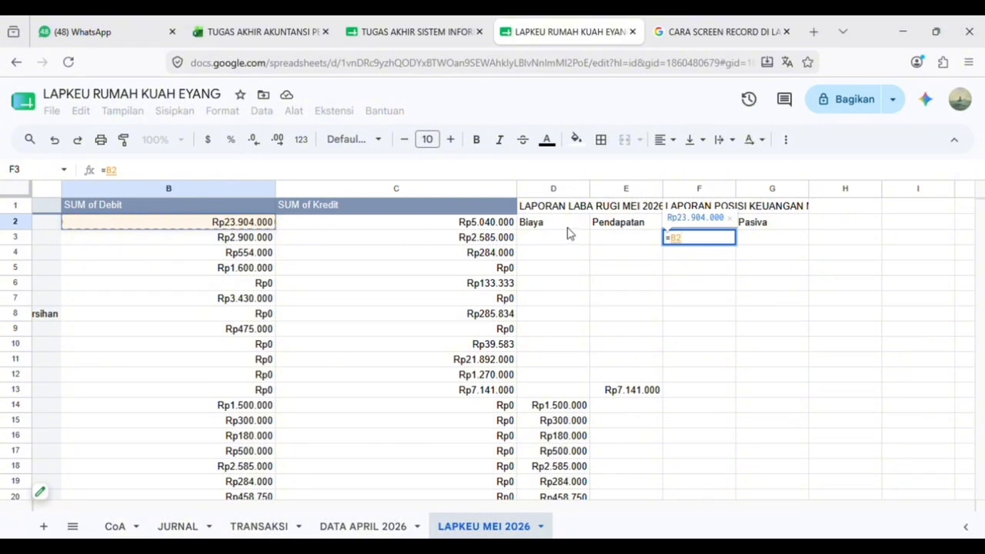
text(-)
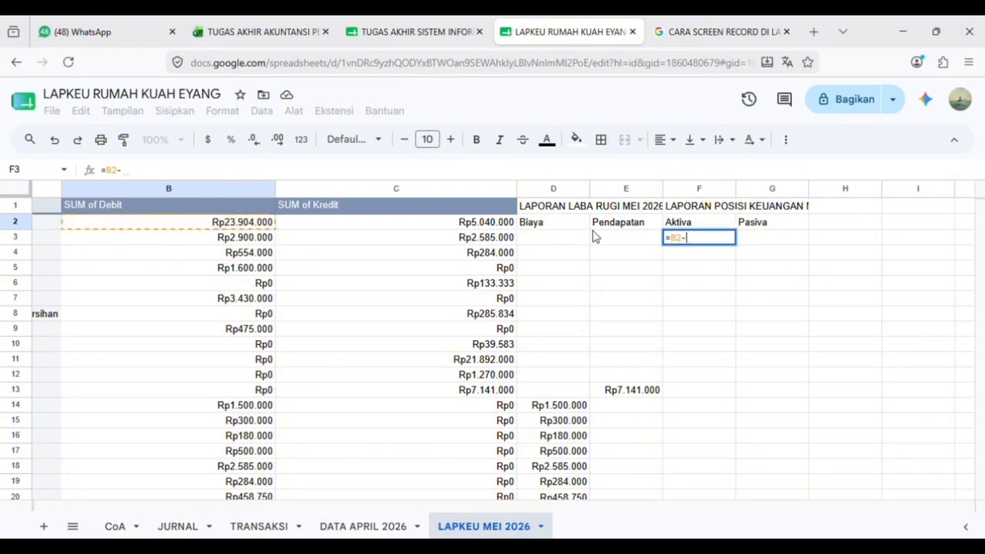
click(510, 227)
key(Return)
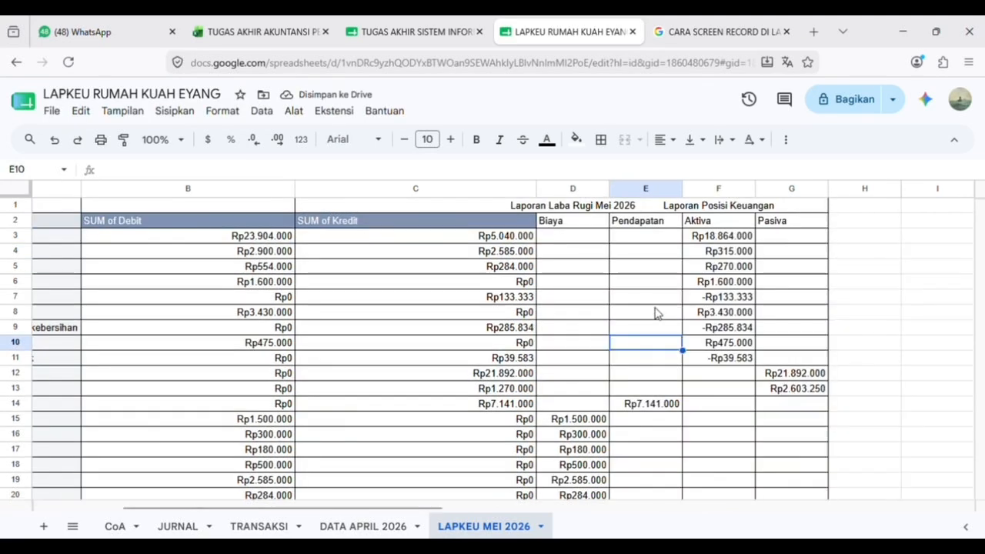
Examine the profit formula in G13 of the Pasiva column and its source cells, C13 and the net profit in E23.
scroll(689, 373, down, 3)
scroll(688, 370, up, 3)
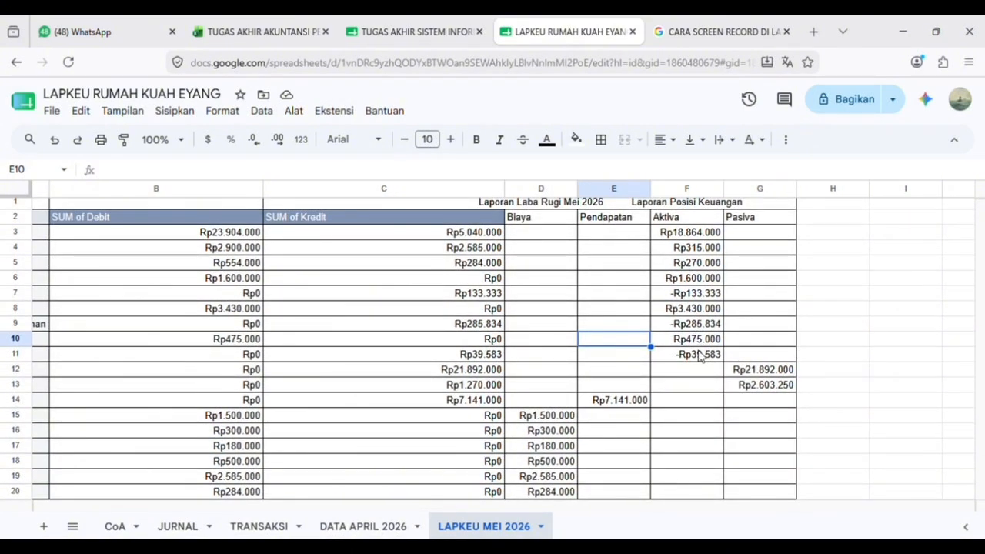
click(763, 388)
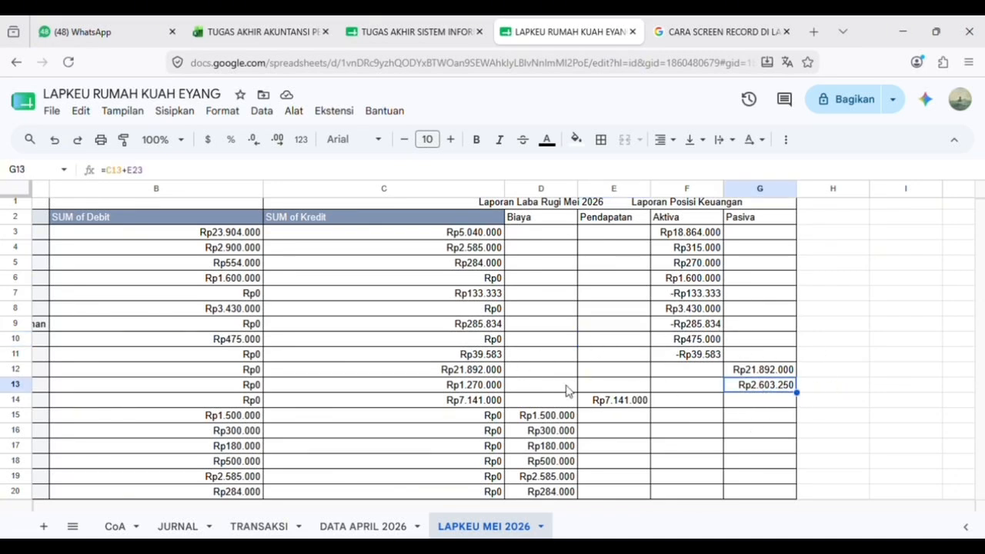
click(465, 391)
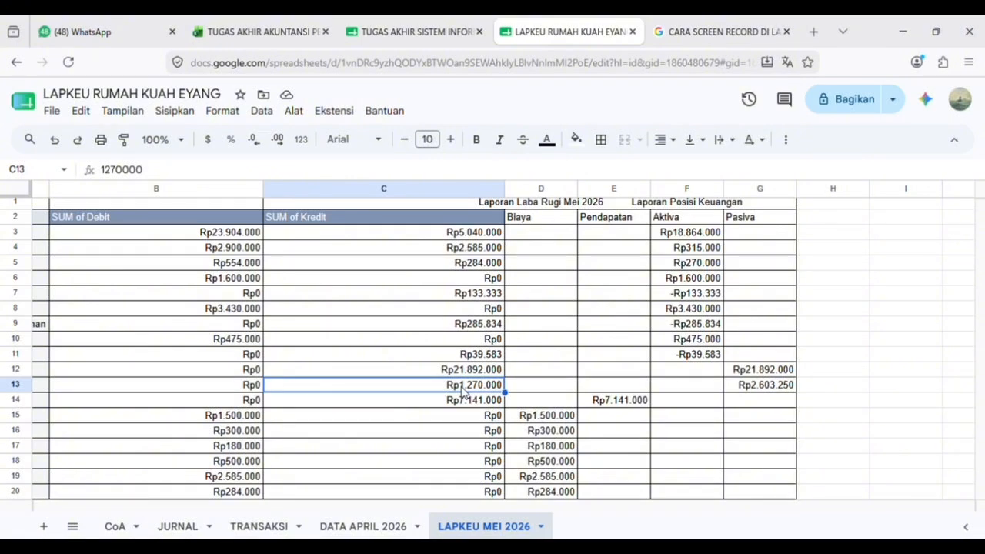
scroll(695, 390, down, 2)
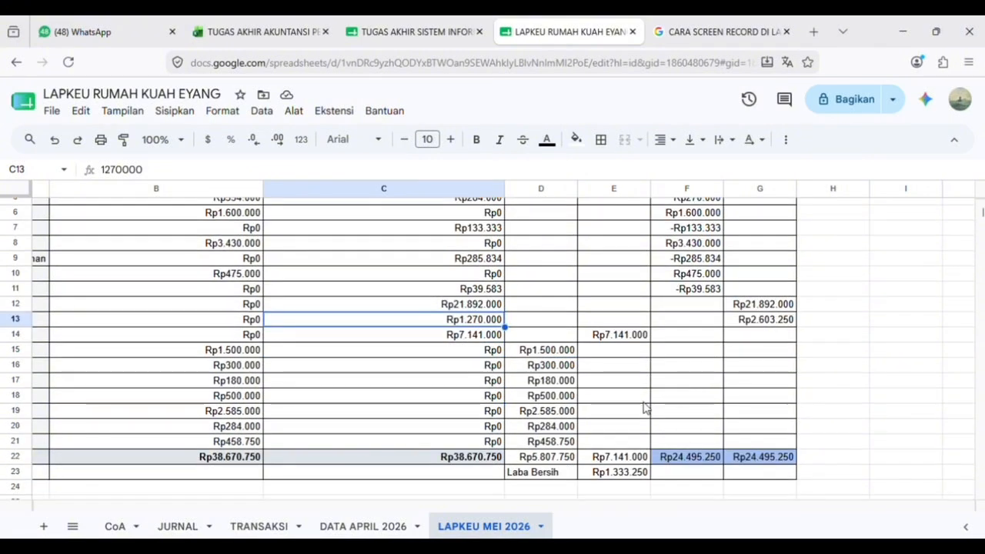
click(612, 472)
Enter the trial formula =C13+E23 in H13 beside the Pasiva profit value, and clear that cell again.
click(816, 320)
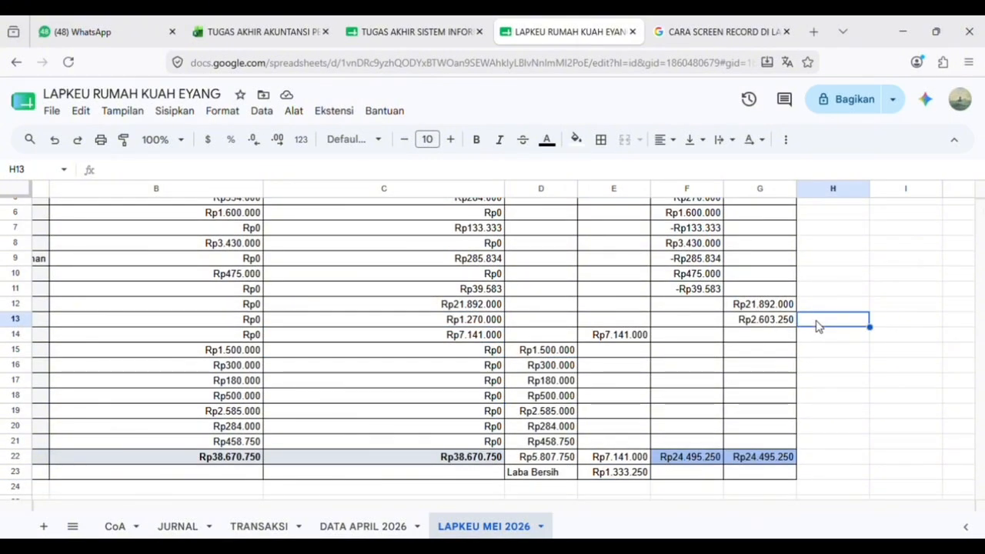
text(=)
click(477, 320)
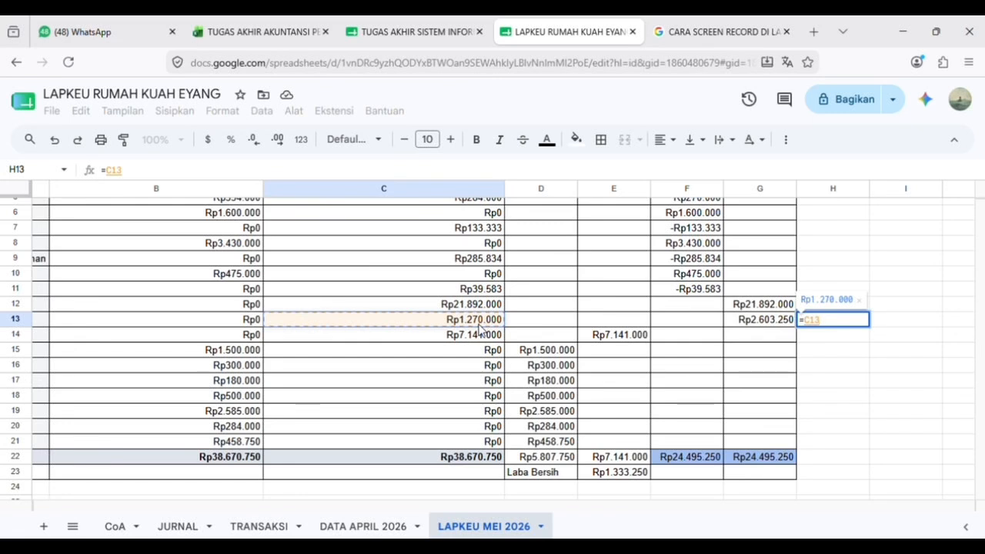
text(+)
click(600, 474)
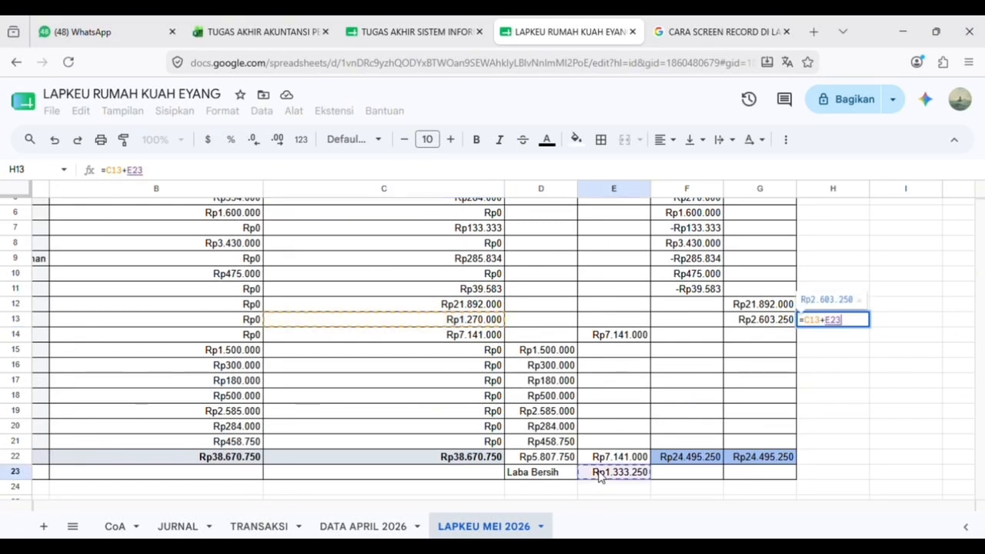
key(Return)
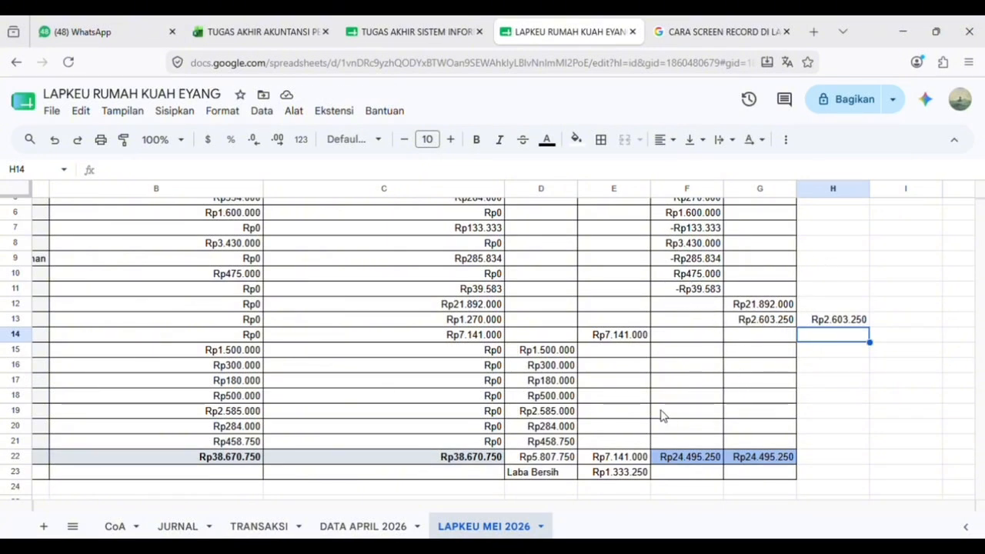
click(829, 327)
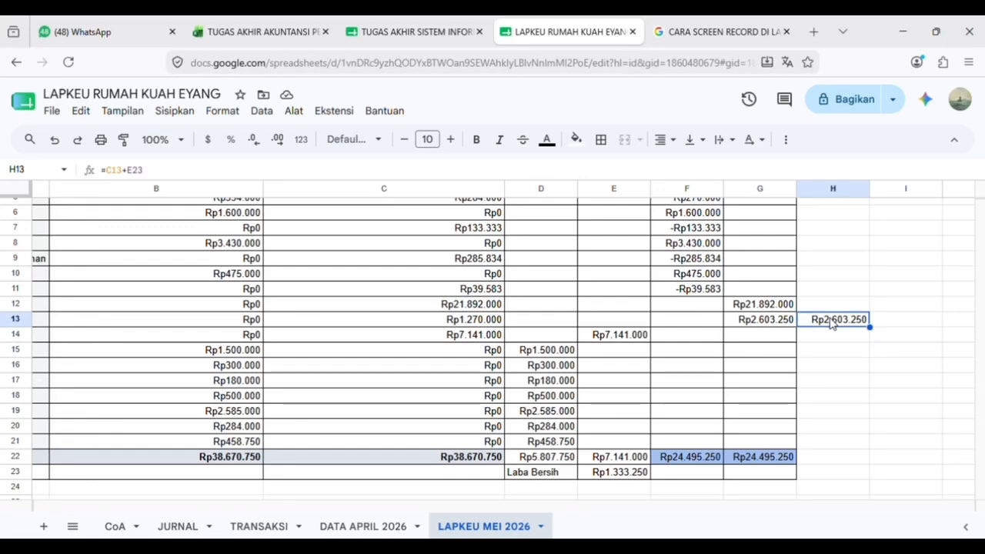
key(Delete)
Review the whole report from the Neraca Saldo accounts down to the Grand Total and Laba Bersih rows.
scroll(824, 329, up, 2)
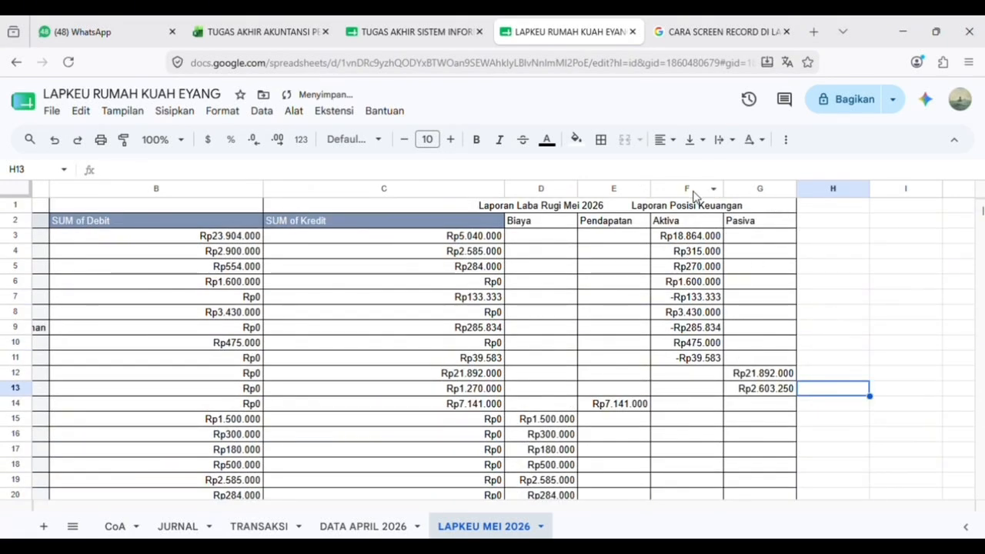
scroll(514, 275, left, 3)
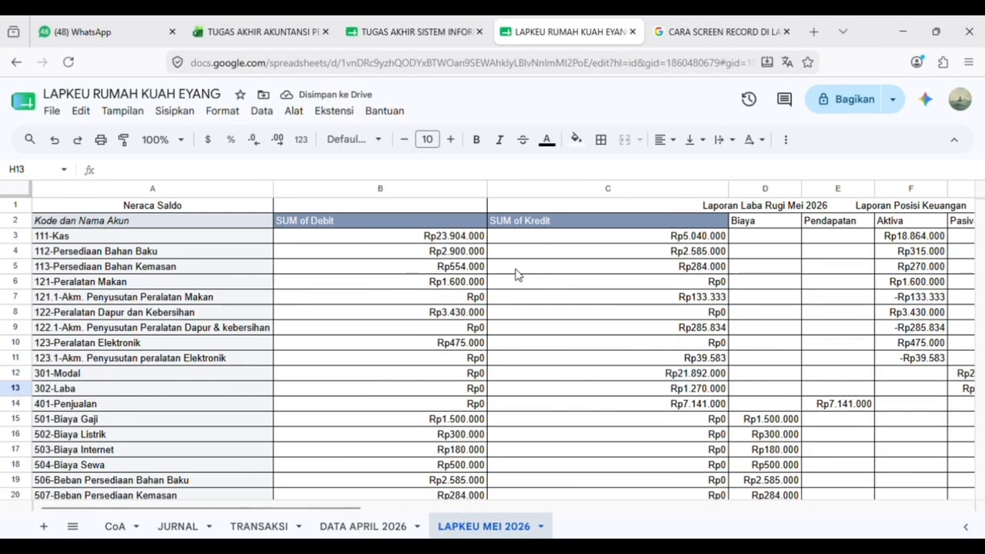
scroll(517, 275, down, 5)
scroll(519, 273, up, 3)
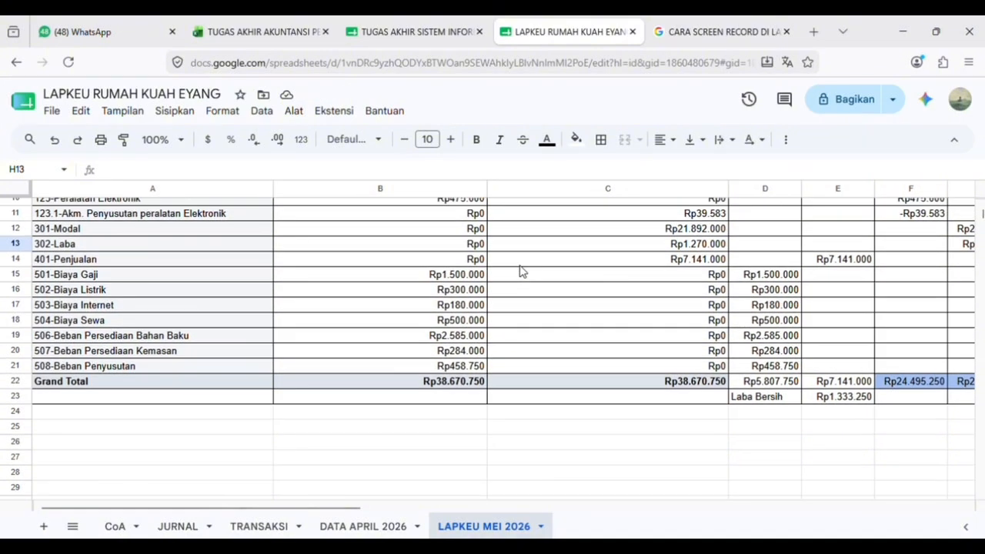
scroll(520, 271, up, 3)
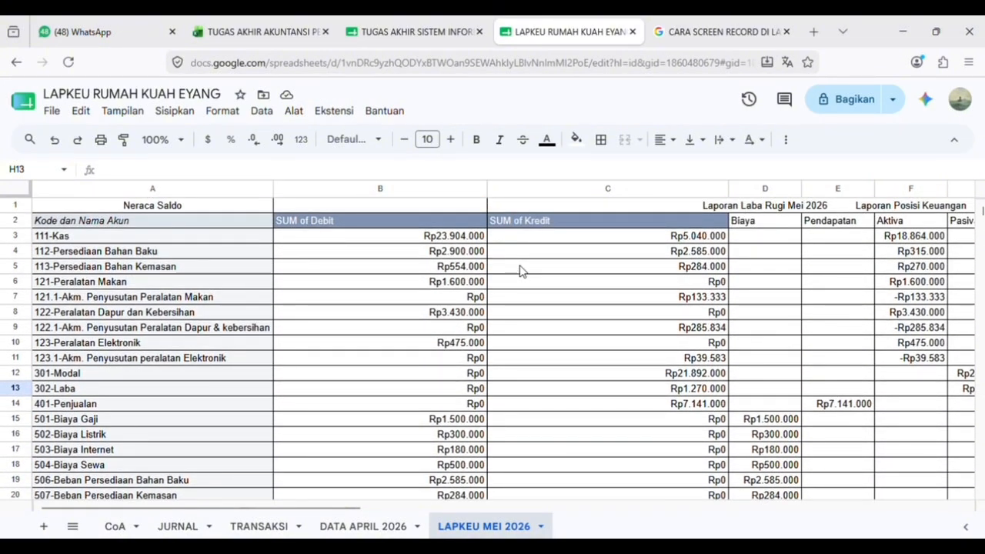
scroll(521, 269, down, 5)
scroll(521, 268, up, 5)
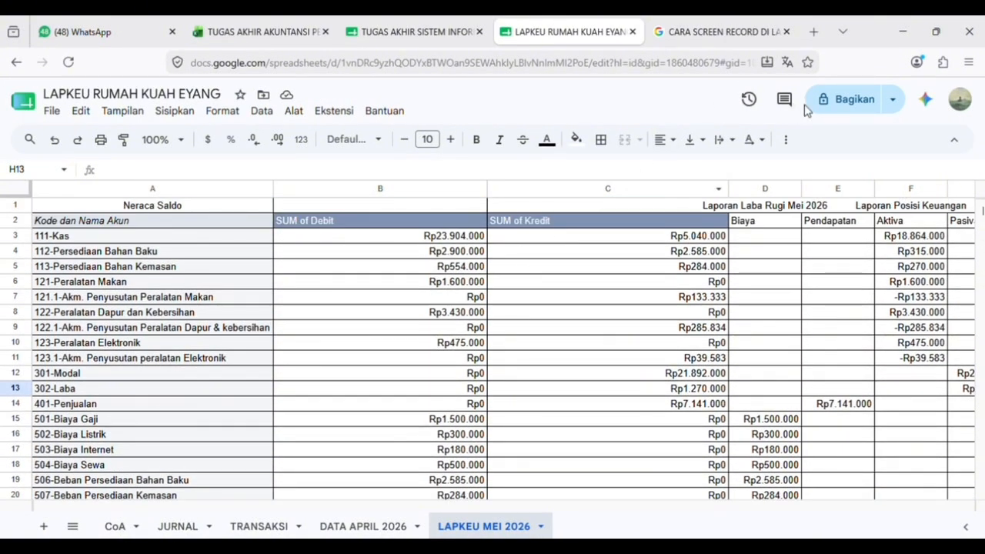